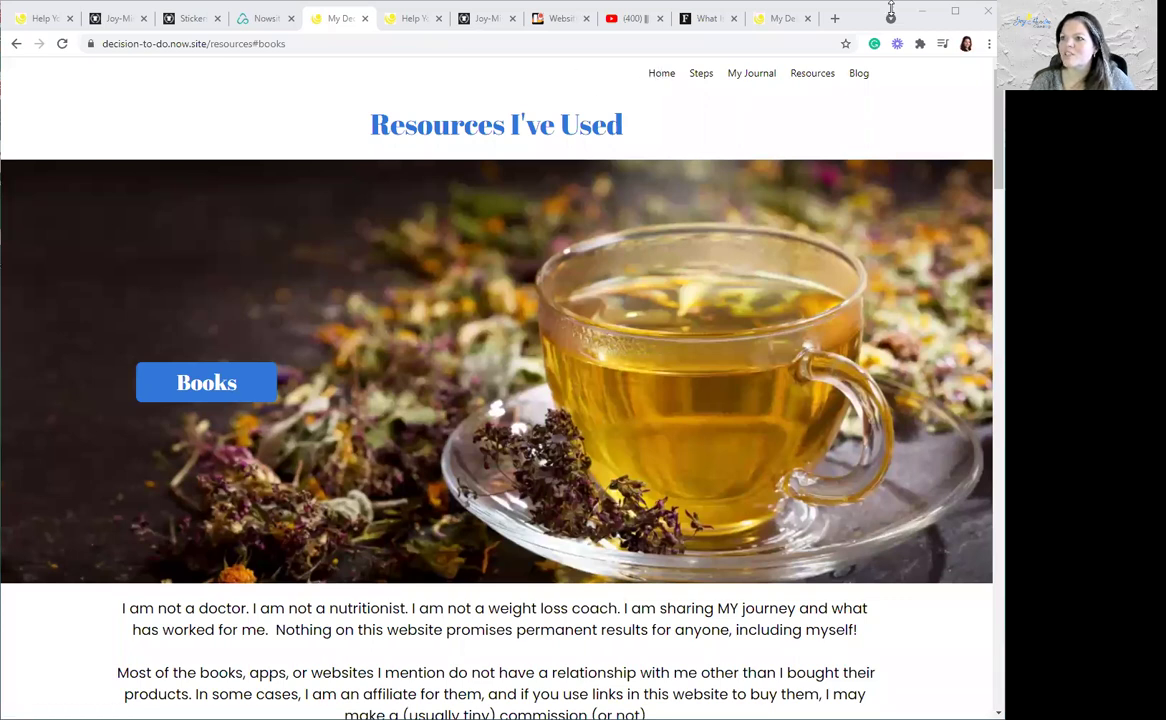
Step: Review the live site's Home and Resources pages, and test the Books button's jump to its section
left_click(357, 124)
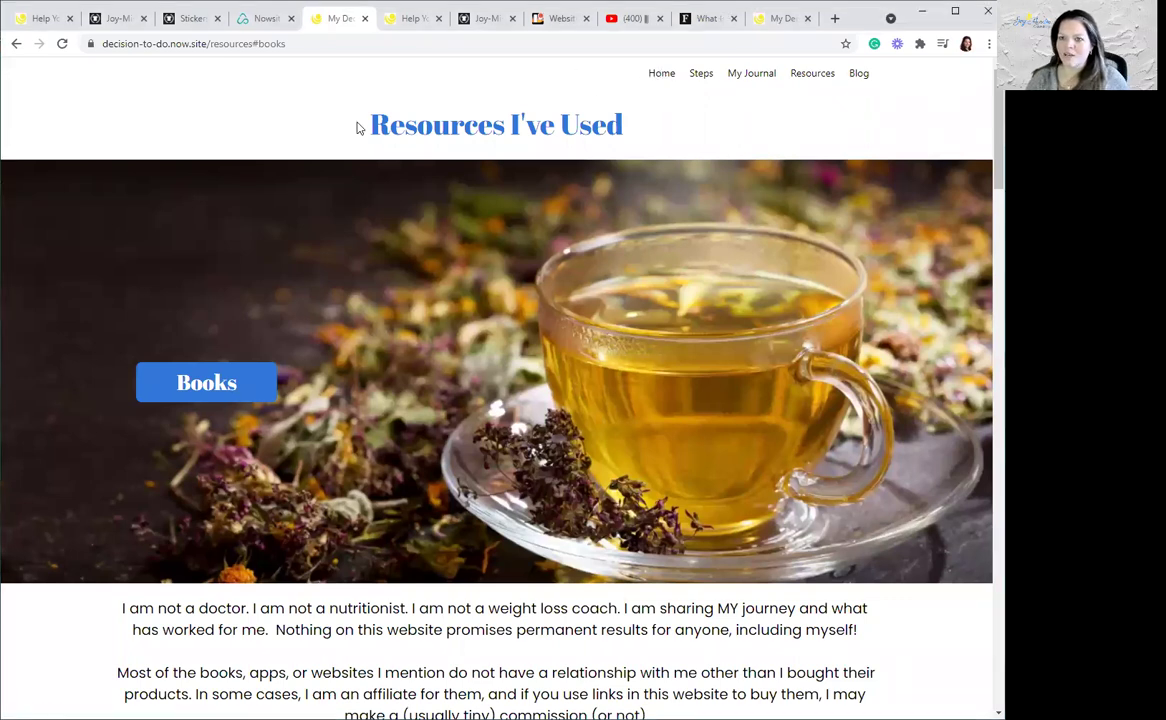
left_click(657, 77)
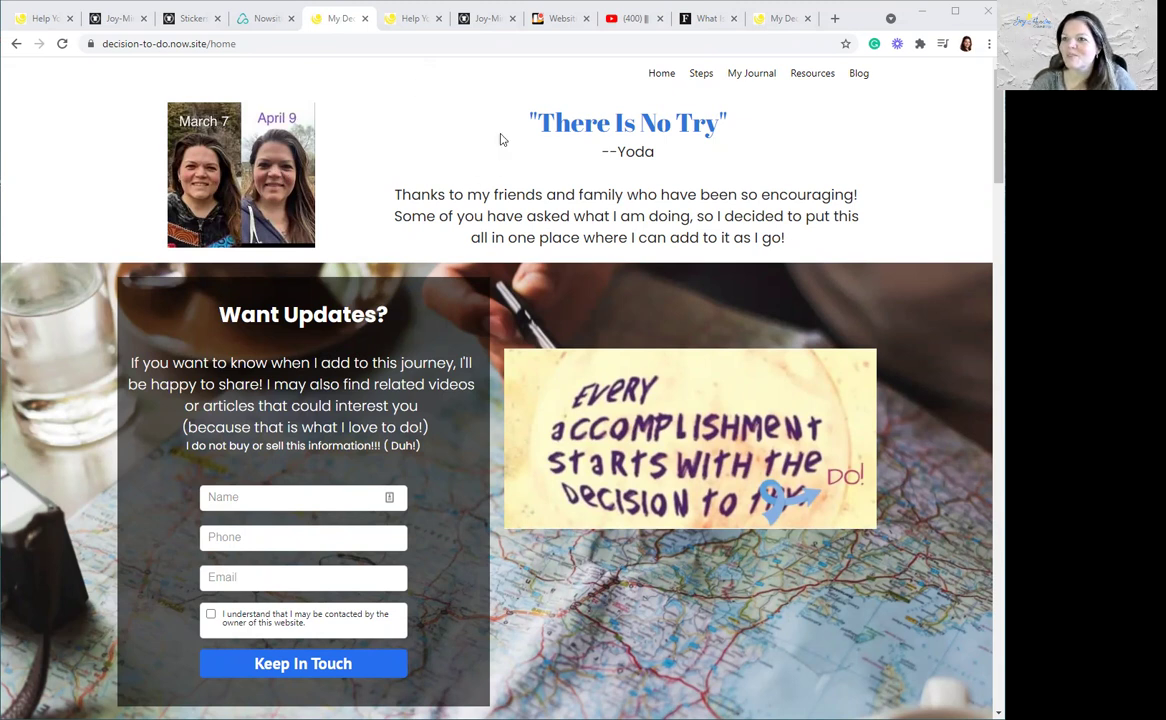
left_click(811, 78)
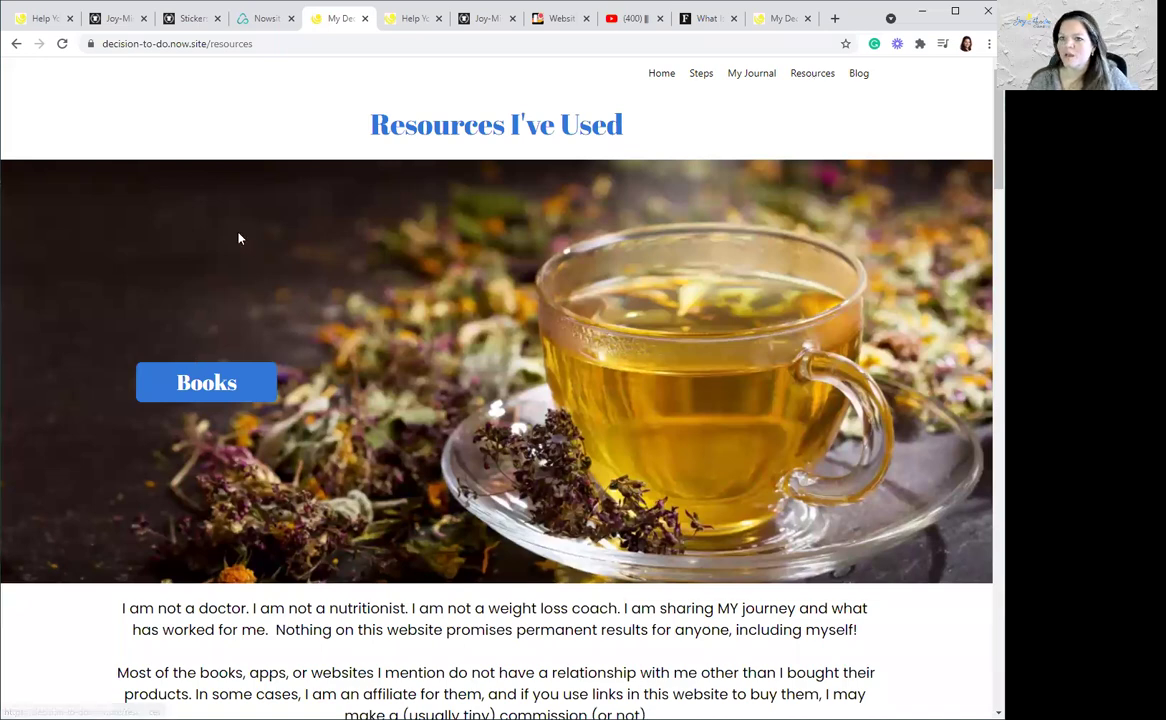
scroll(324, 242, "down", 6)
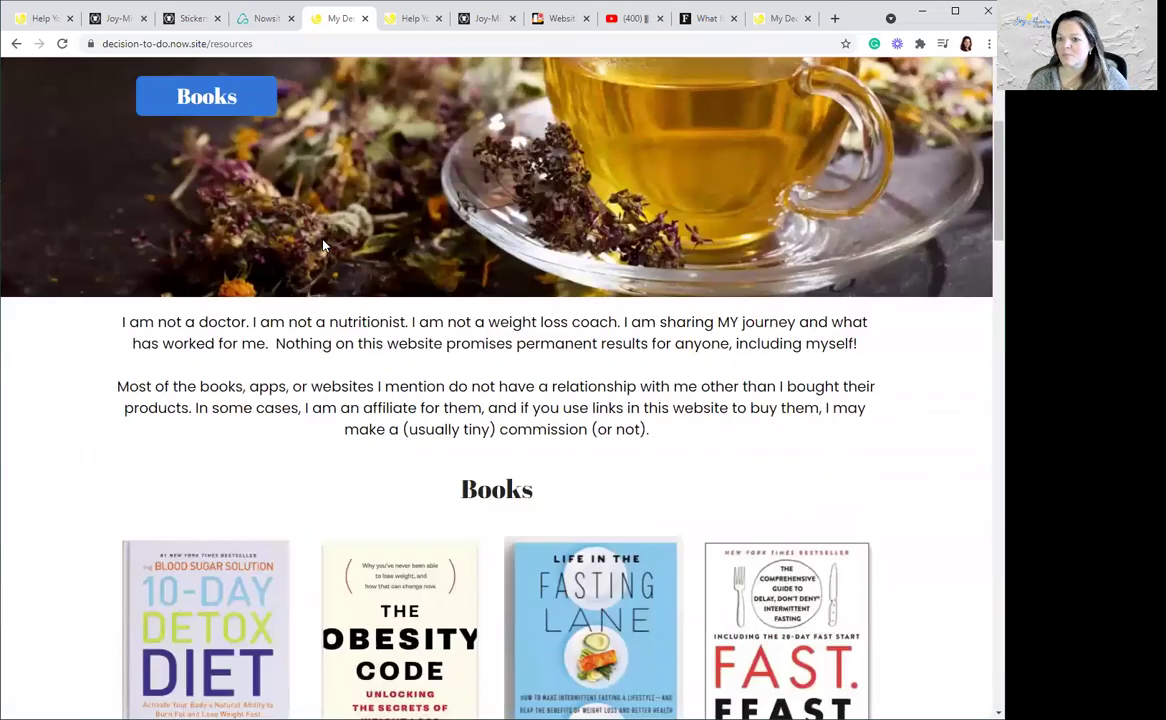
scroll(322, 244, "down", 9)
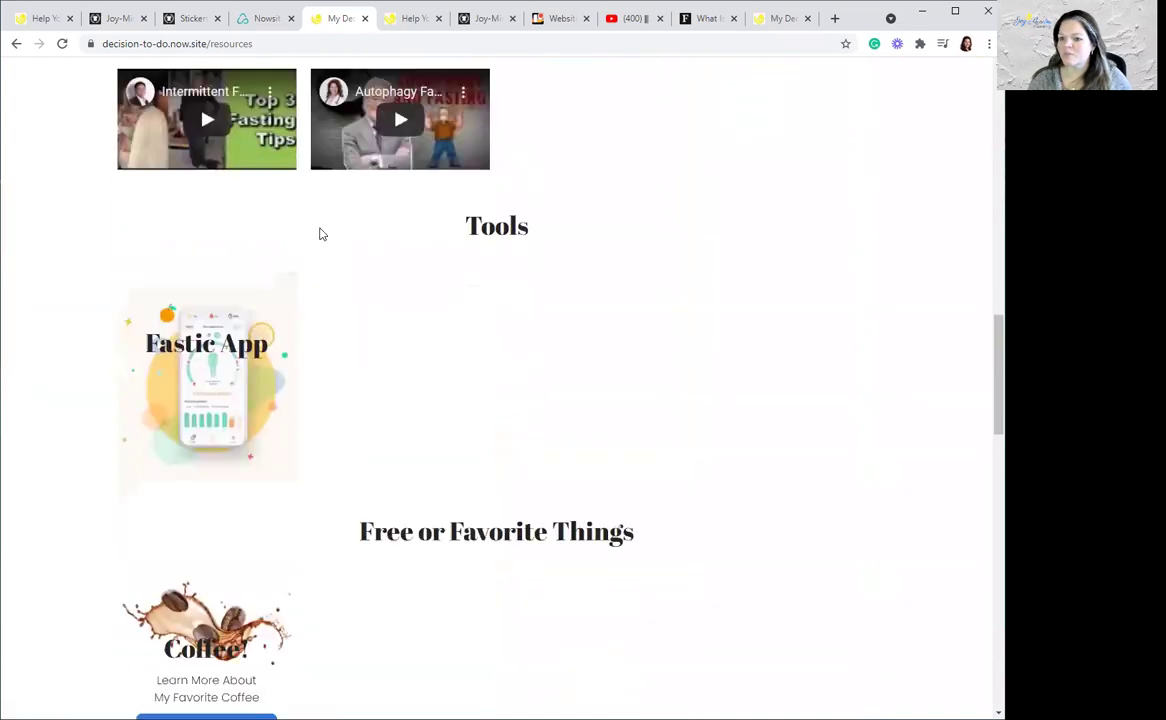
scroll(322, 234, "down", 2)
scroll(320, 233, "up", 7)
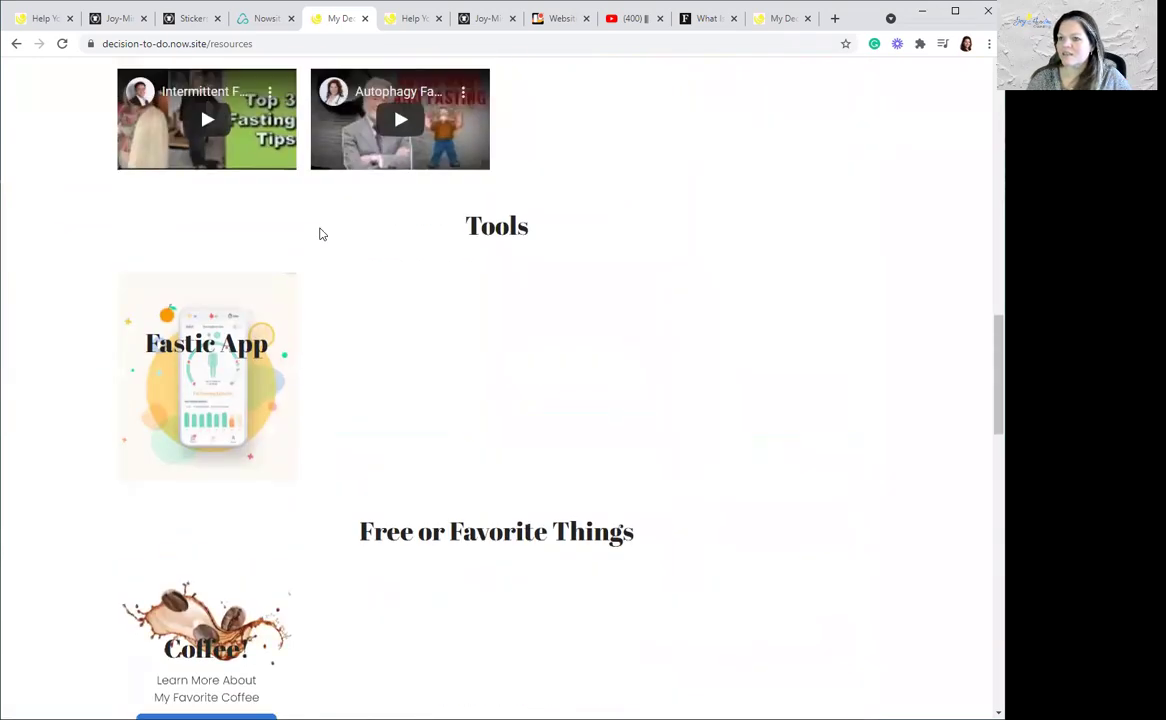
scroll(313, 229, "up", 14)
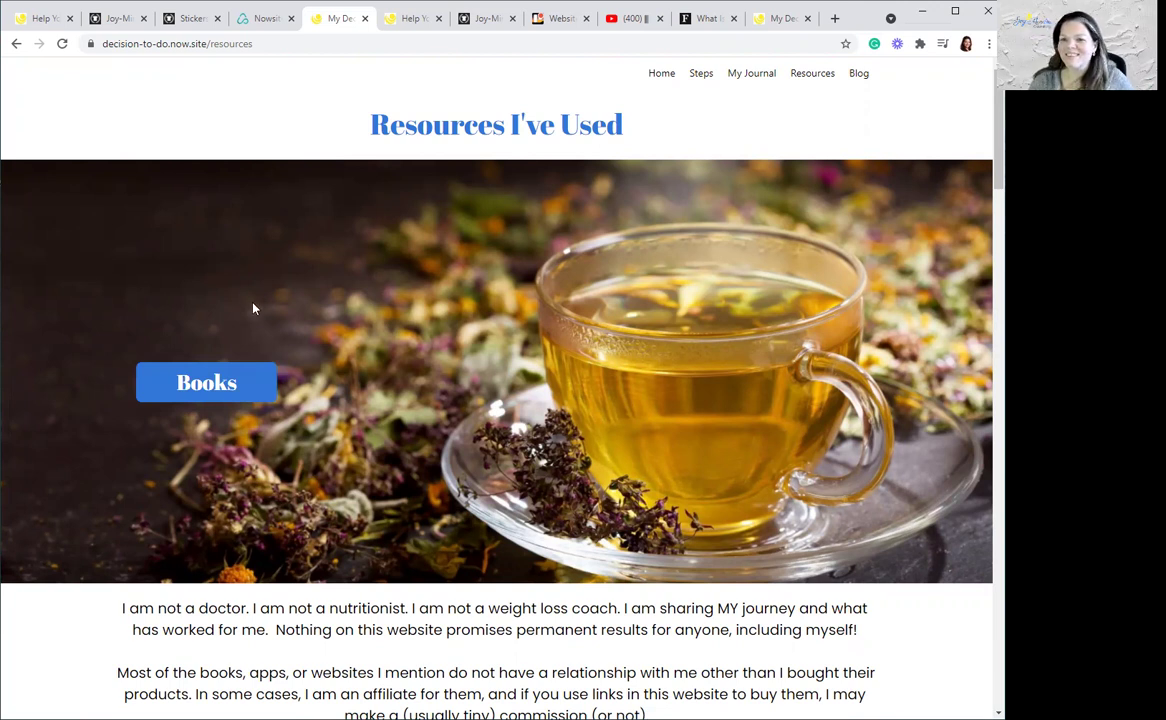
left_click(232, 378)
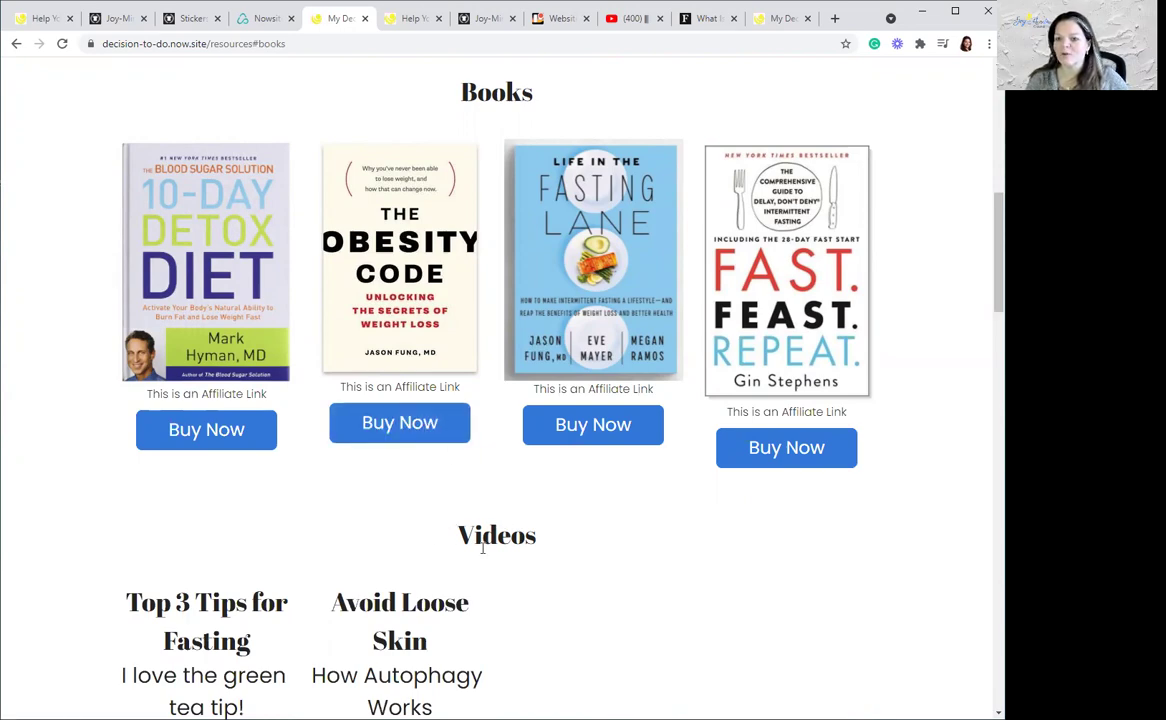
scroll(470, 520, "up", 7)
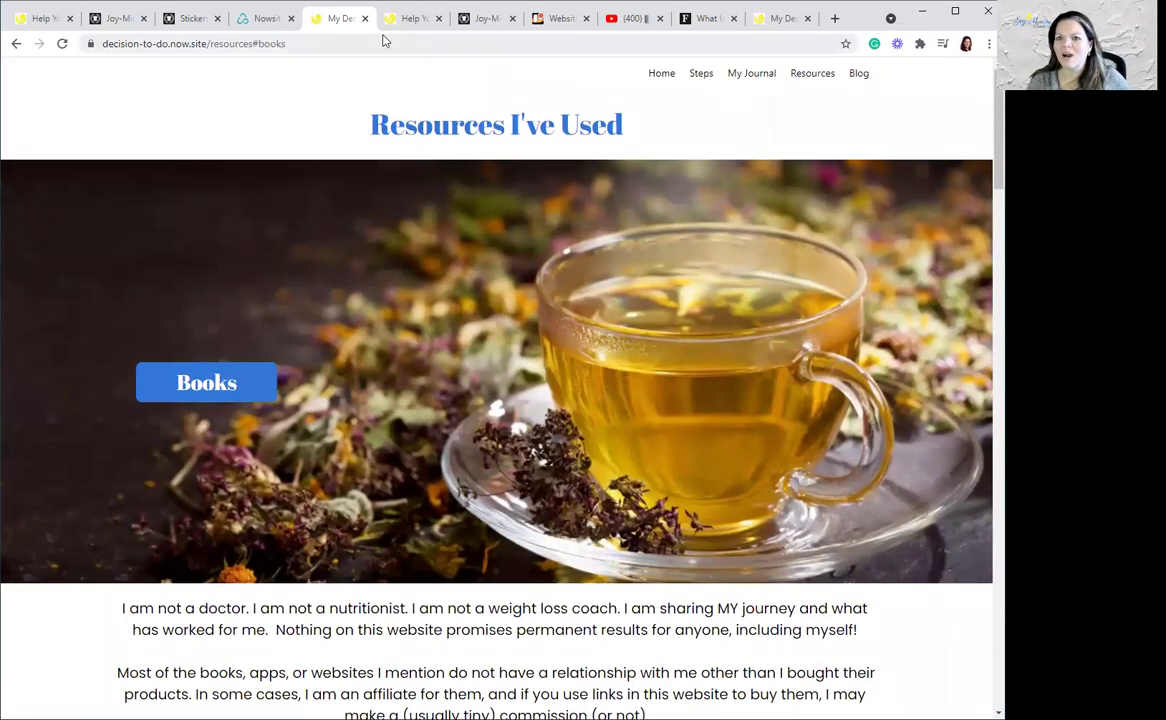
Step: In the website builder, add a button in the empty column beside Books and label it "Videos"
left_click(262, 20)
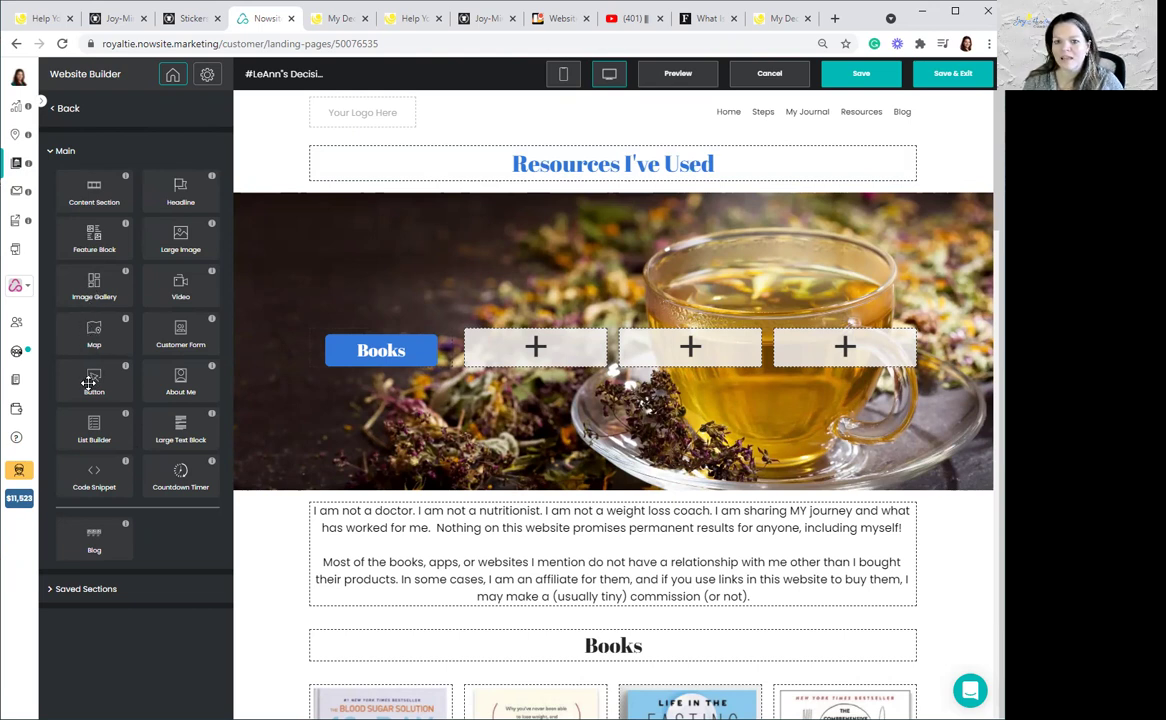
left_click_drag(89, 383, 522, 385)
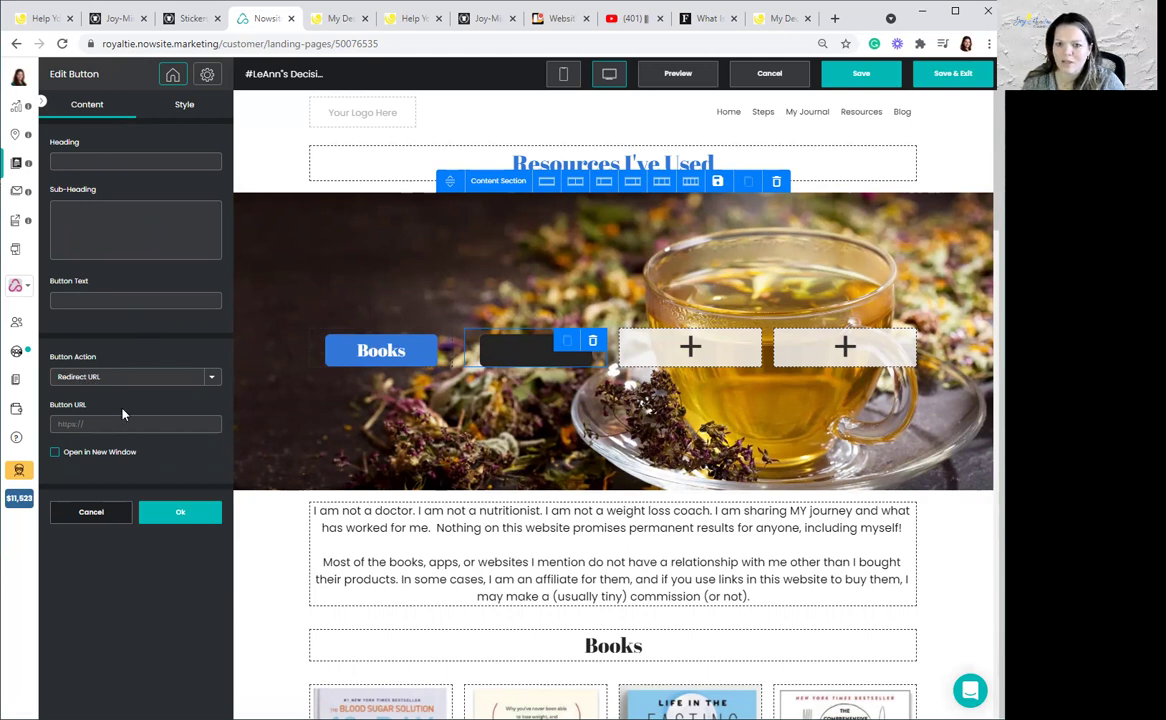
left_click(90, 303)
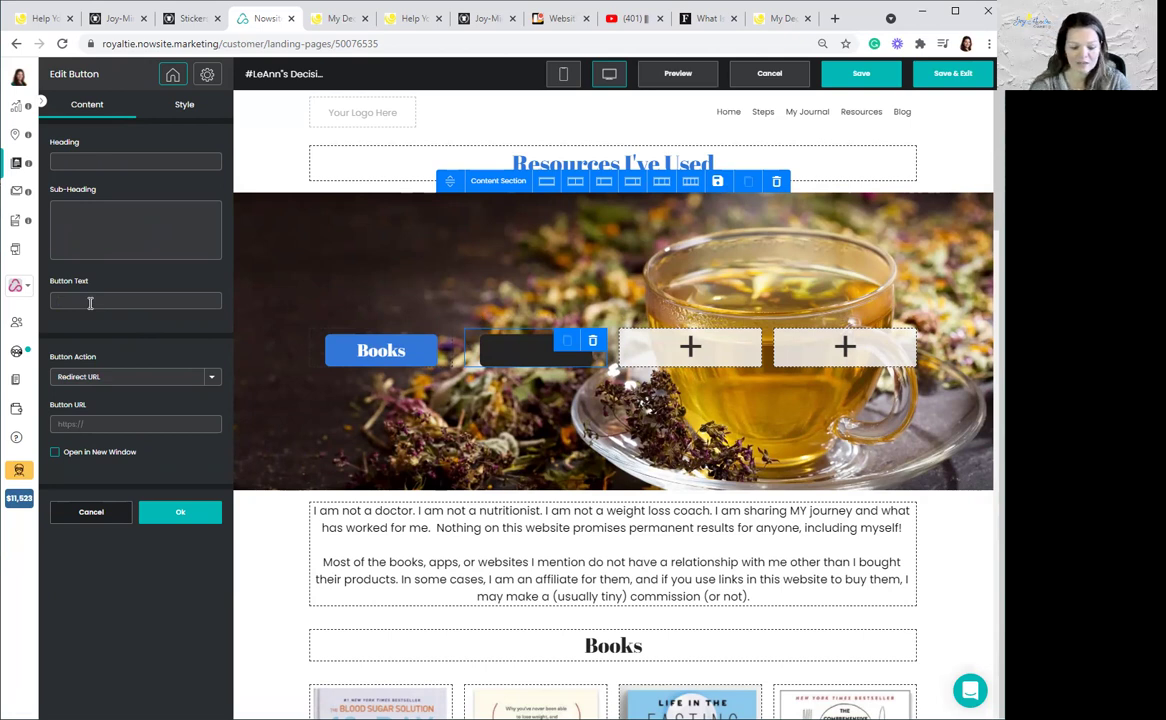
type("Videos")
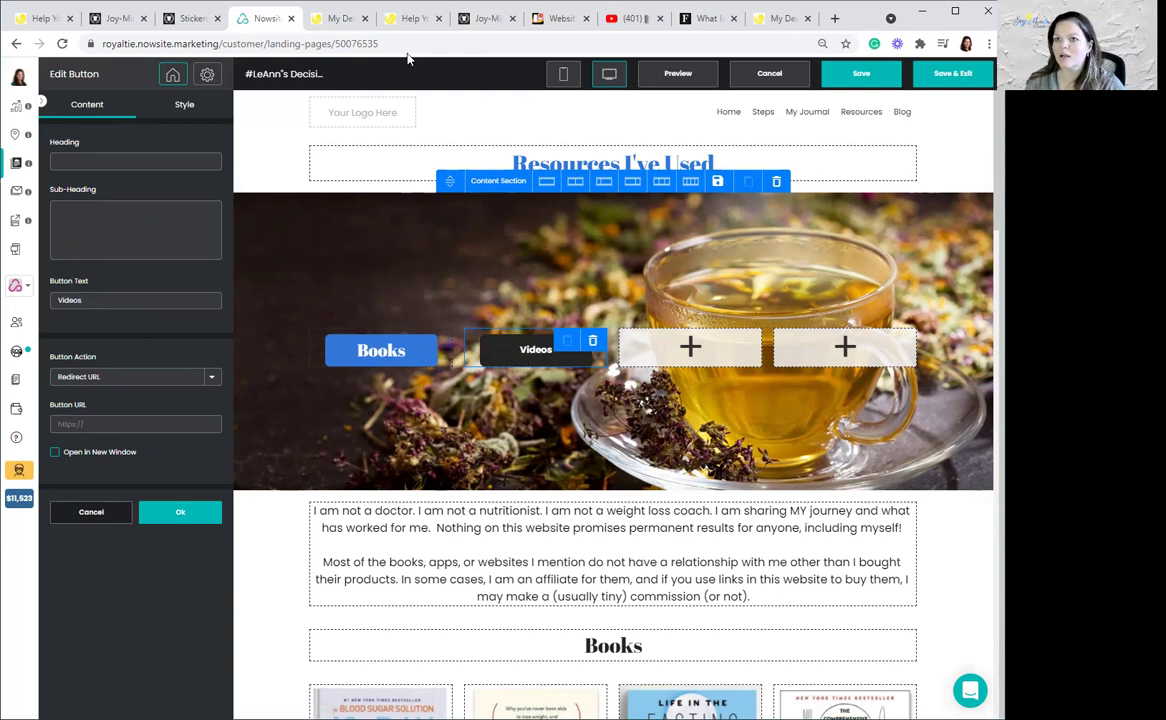
Step: Copy the web address of the live Resources page, decision-to-do.now.site/resources
left_click(800, 19)
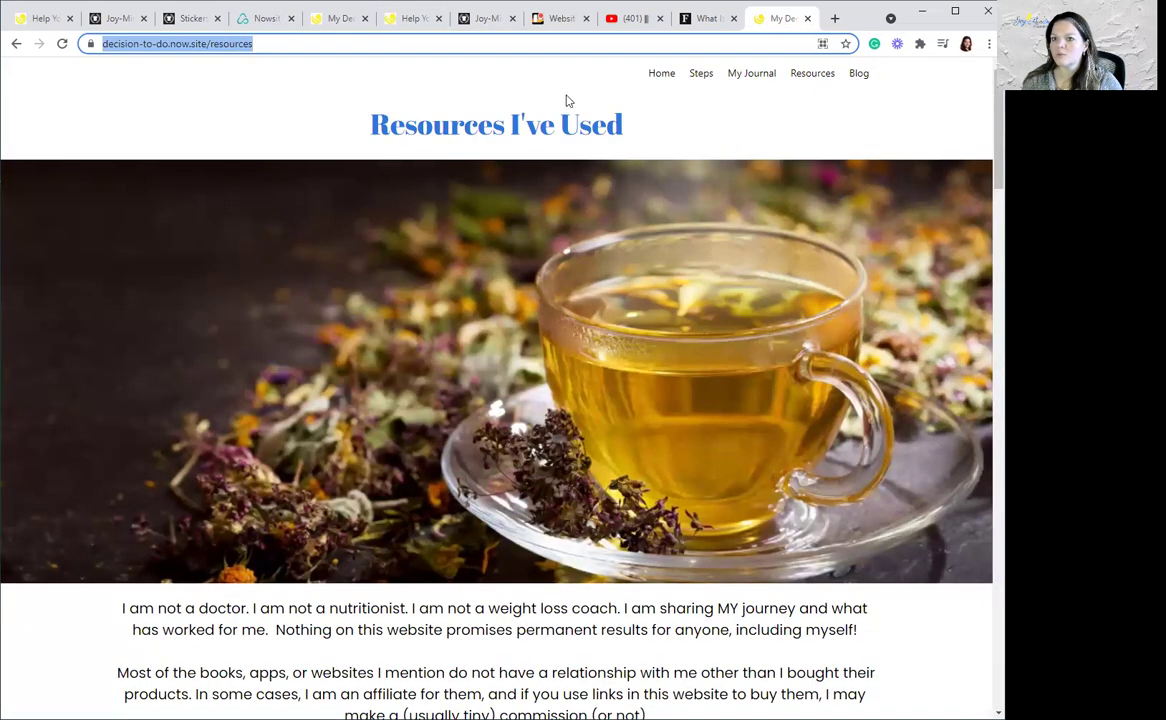
left_click(233, 86)
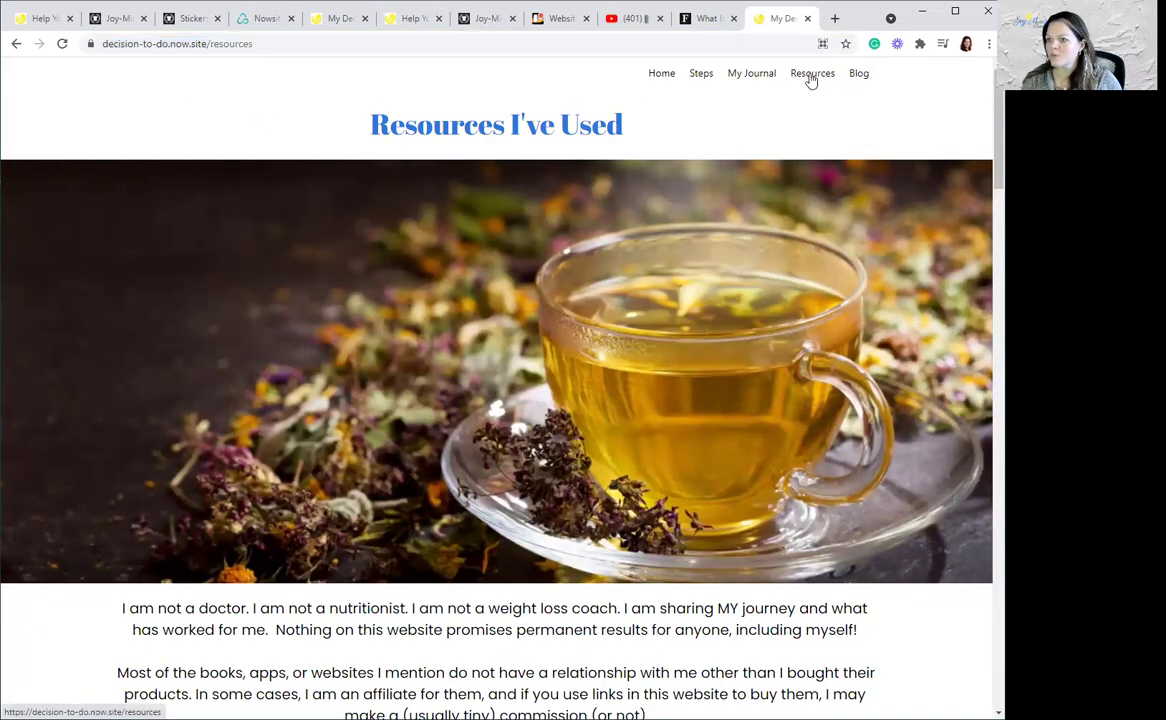
left_click(276, 46)
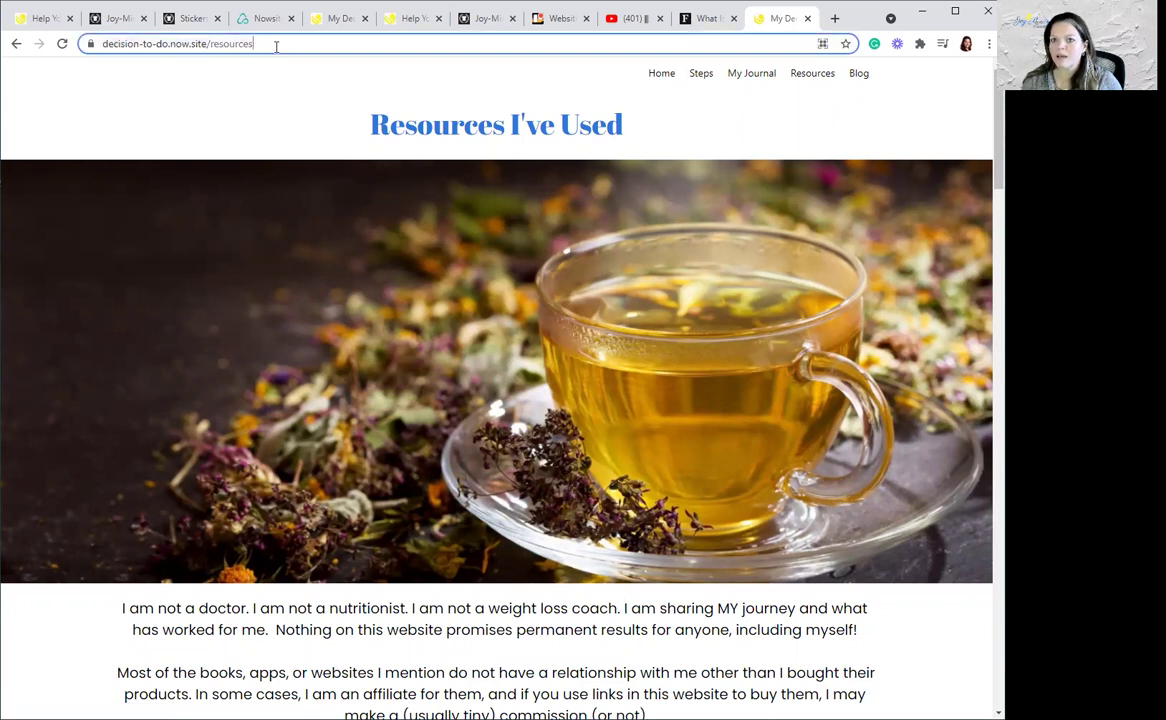
key("ctrl+a")
key("ctrl+c")
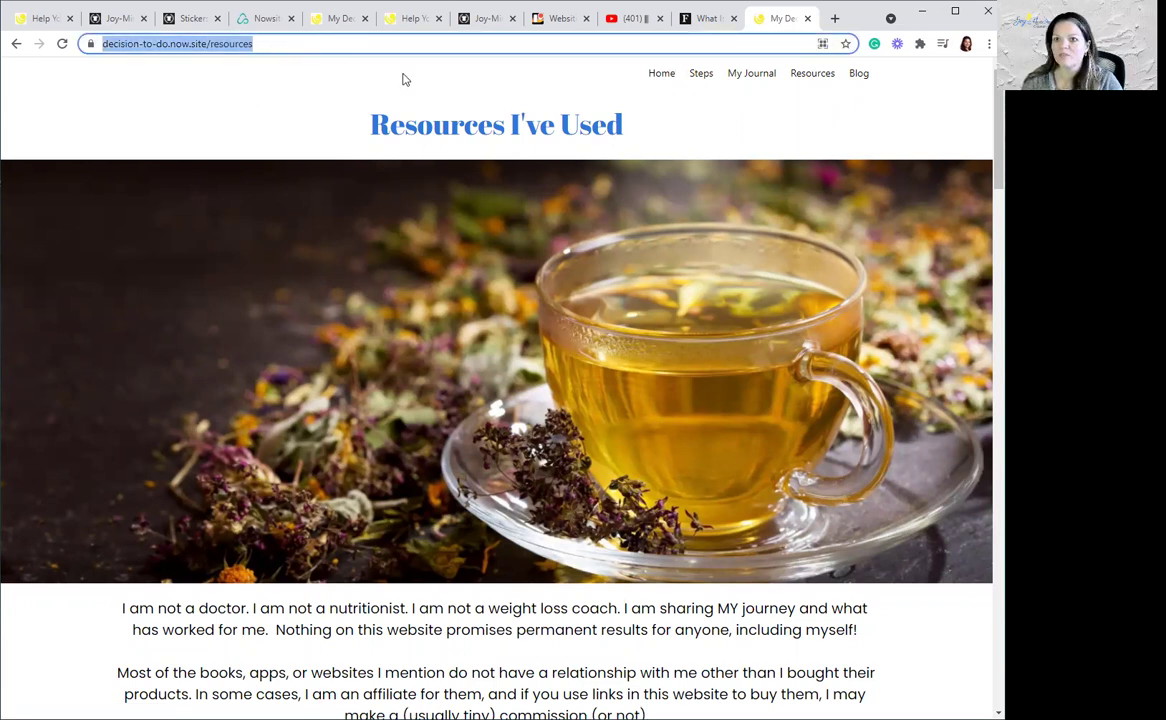
left_click(262, 20)
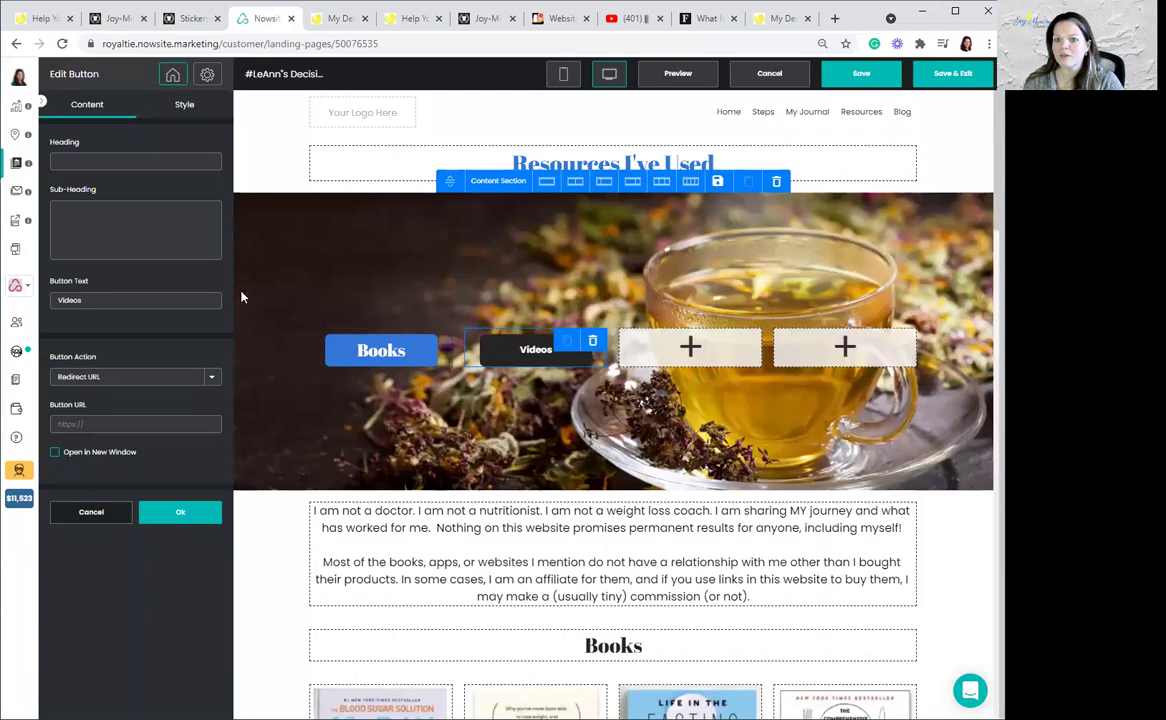
left_click(136, 423)
key("ctrl+v")
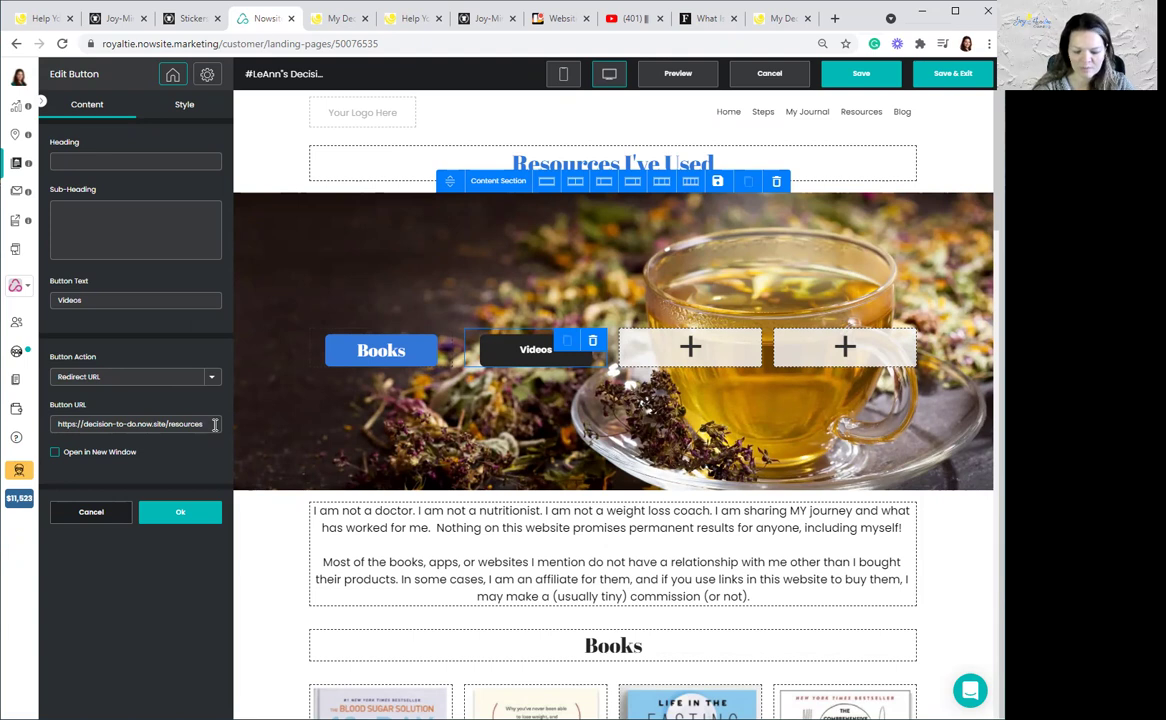
type("/")
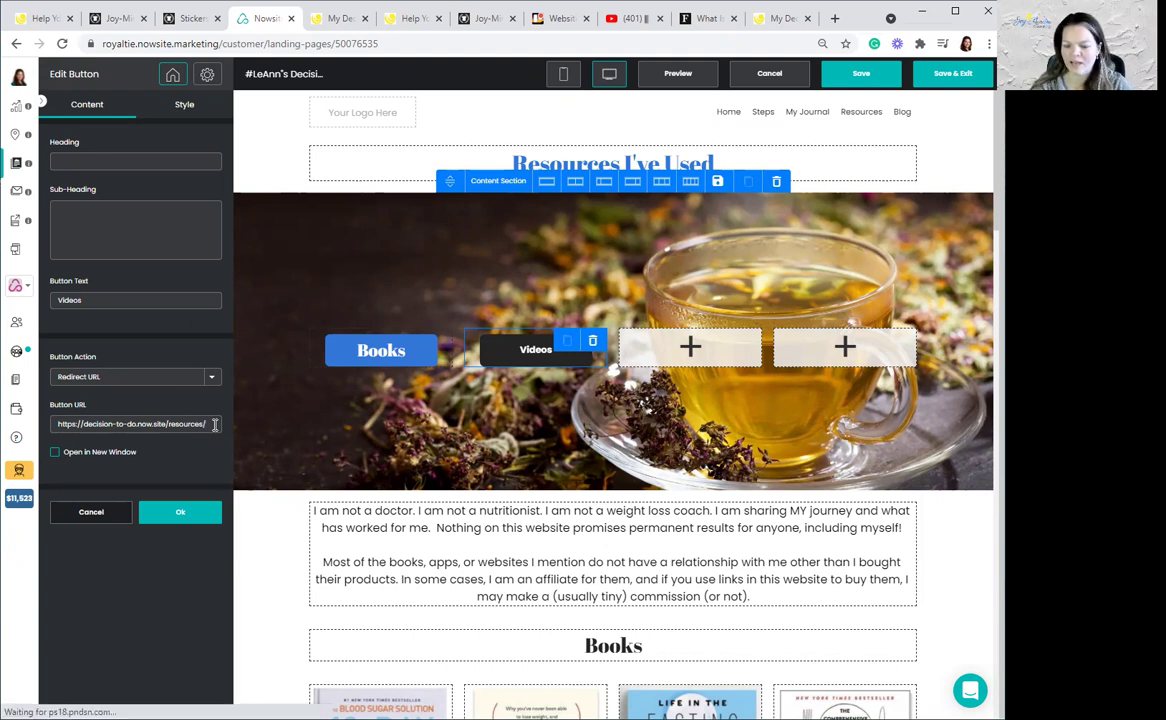
type("#")
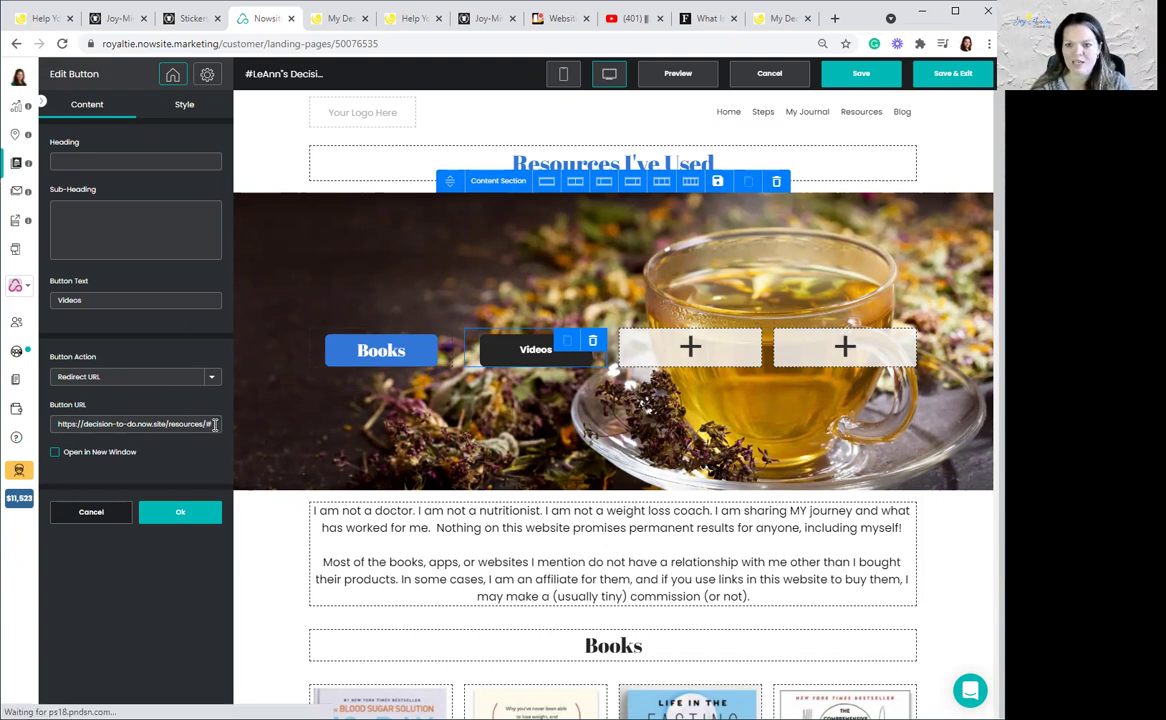
type("vid")
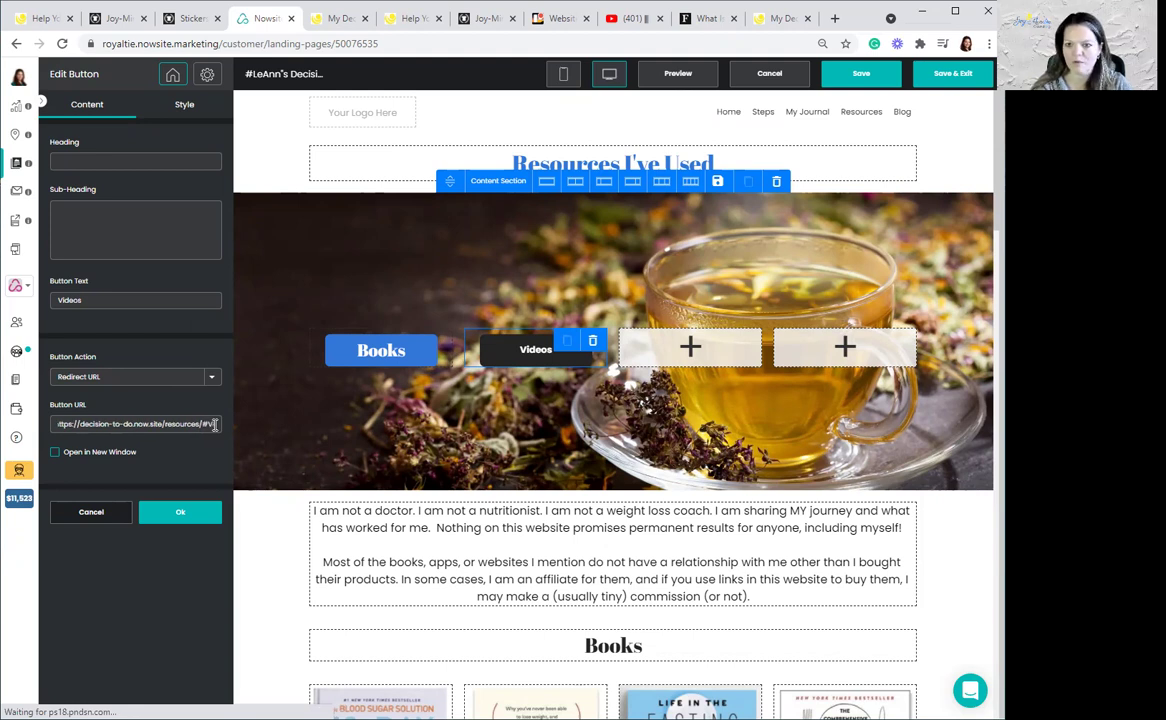
type("eos")
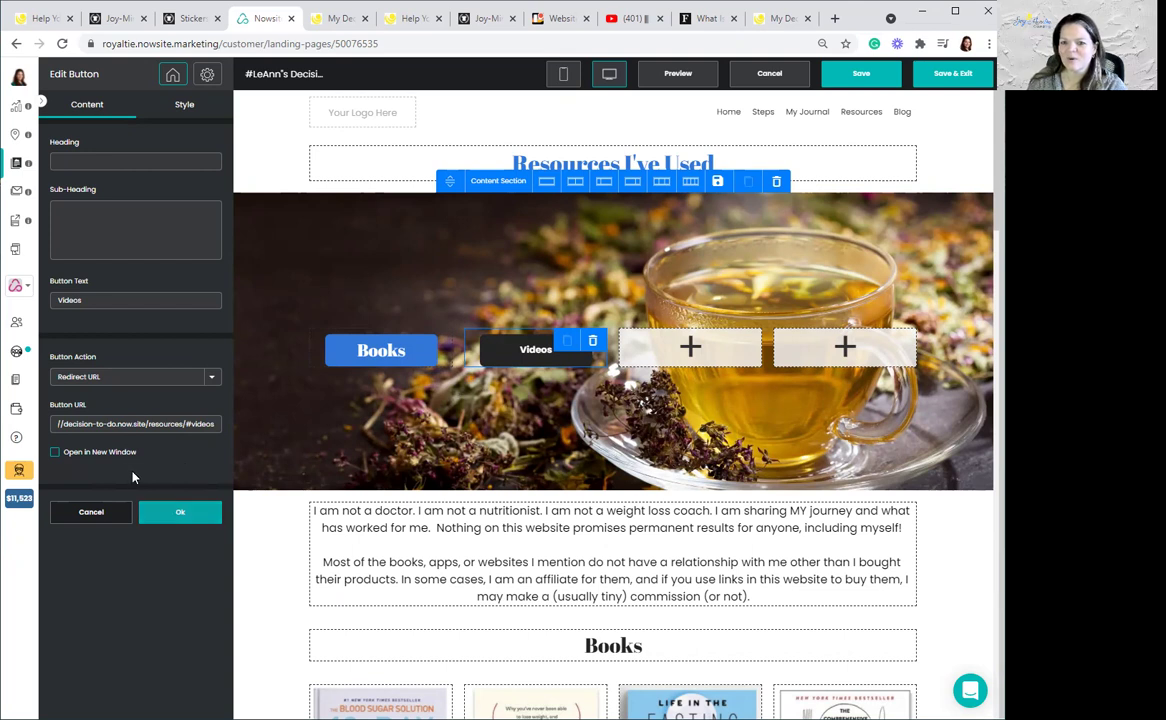
left_click(178, 516)
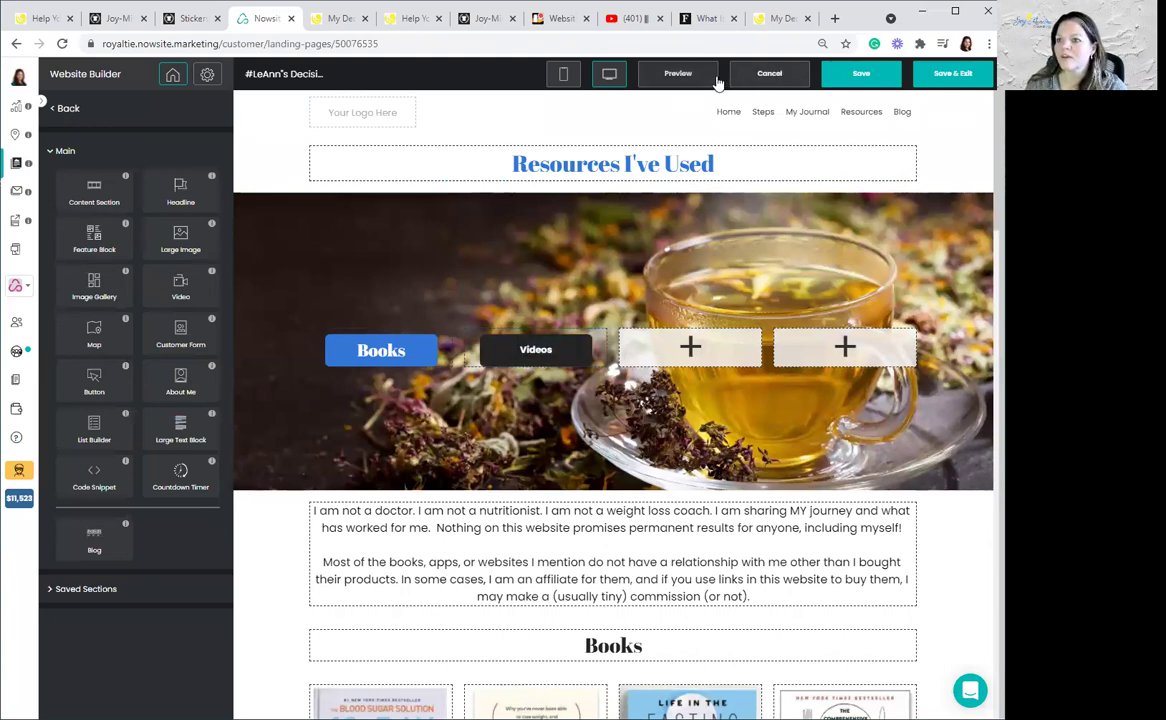
Step: Save the page and reload the live Resources page to check the new Videos button, accepting the cookie notice
left_click(829, 84)
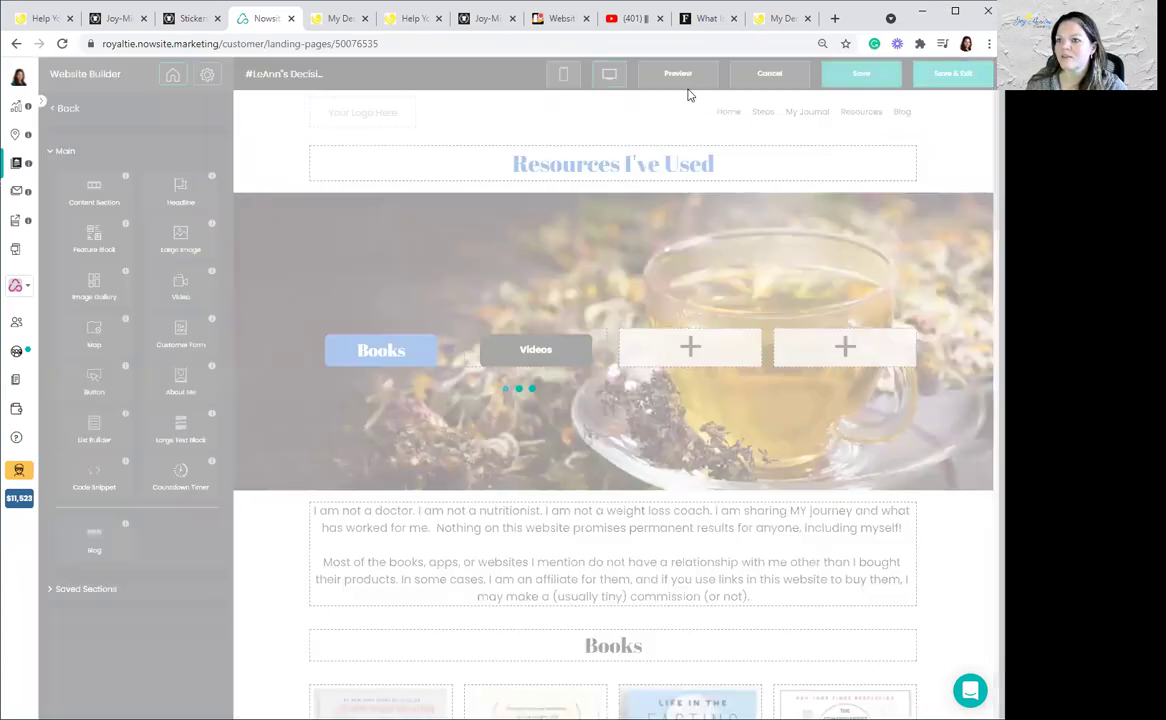
left_click(341, 26)
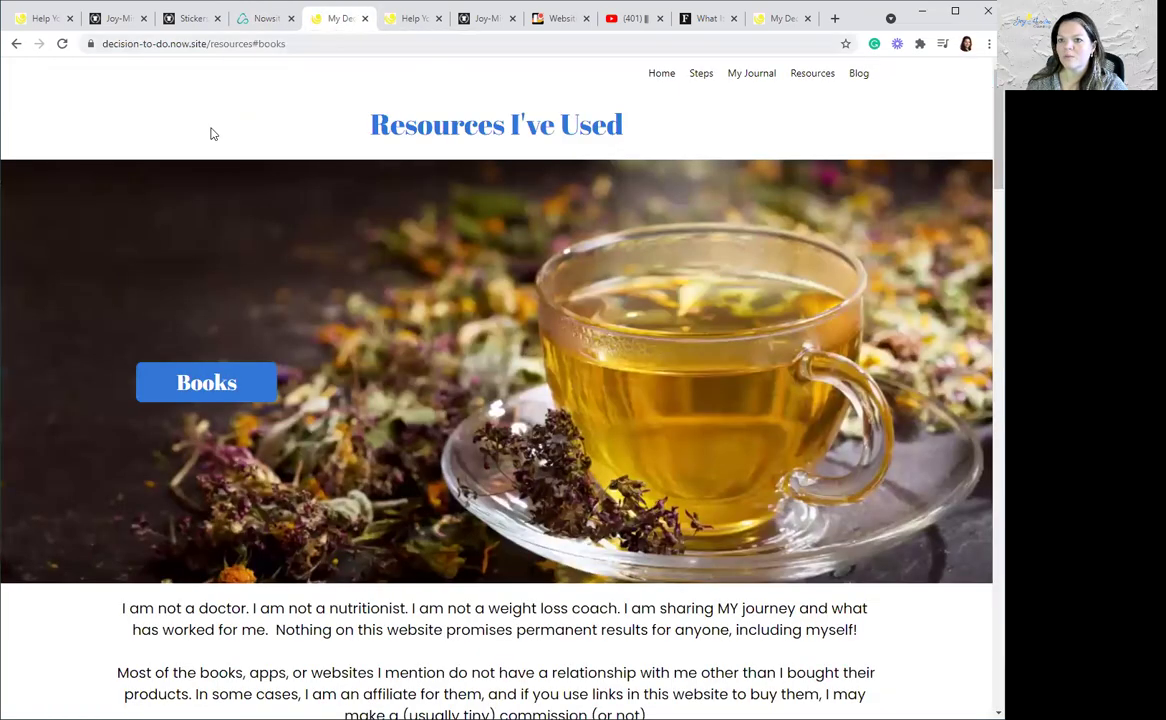
left_click(61, 45)
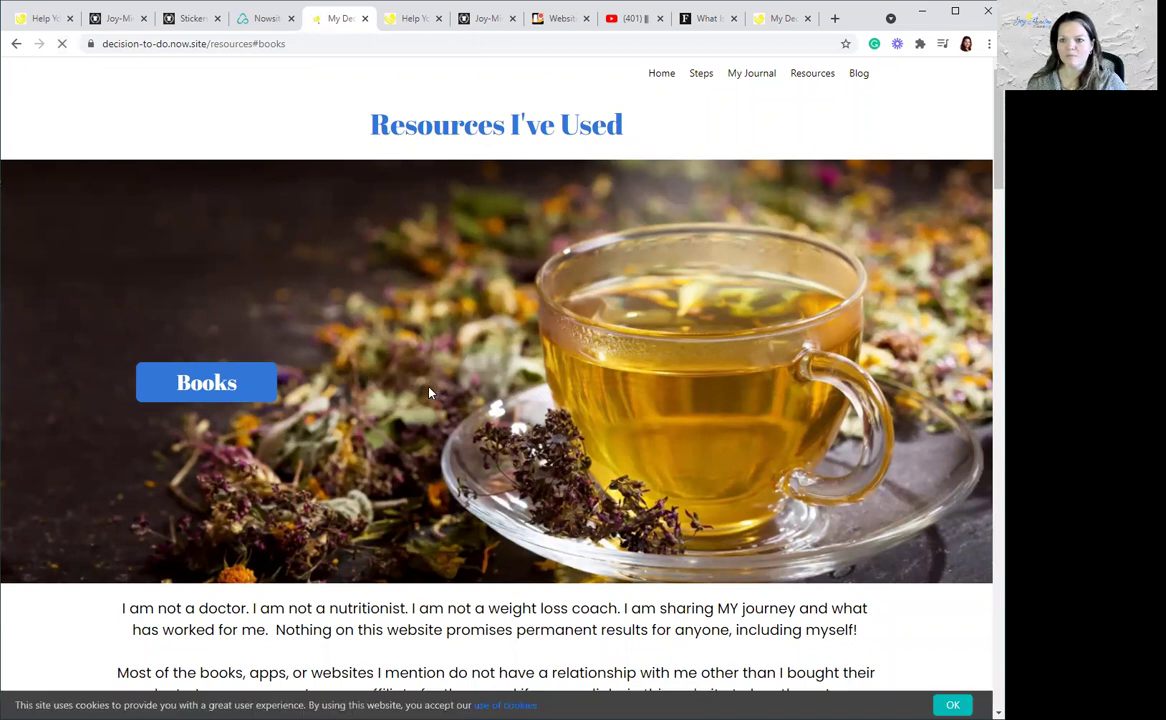
left_click(954, 704)
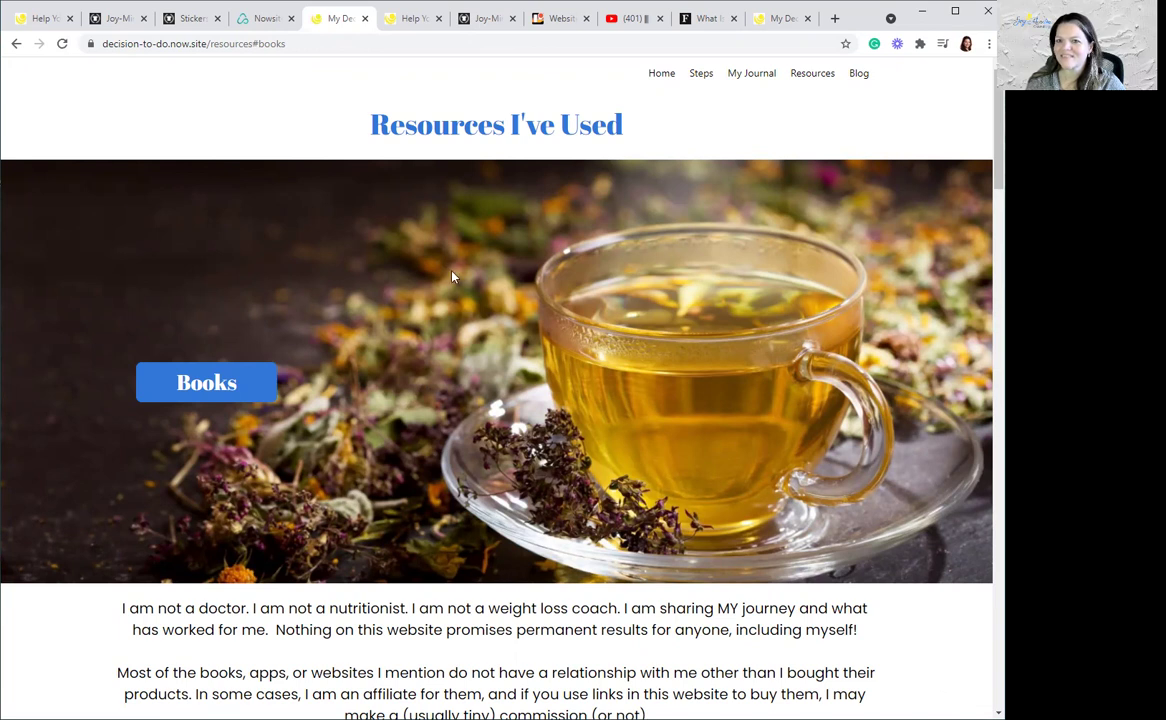
left_click(61, 43)
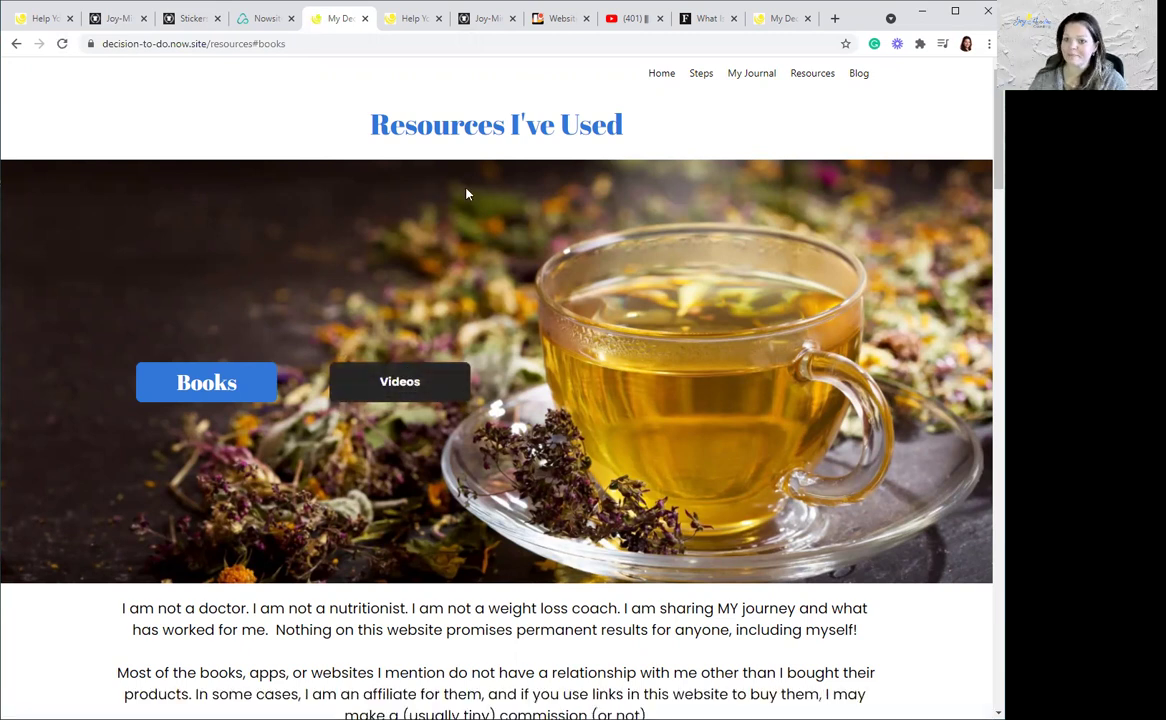
Step: Give the content section holding the Videos heading the section ID "videos" in the builder and apply it
left_click(270, 24)
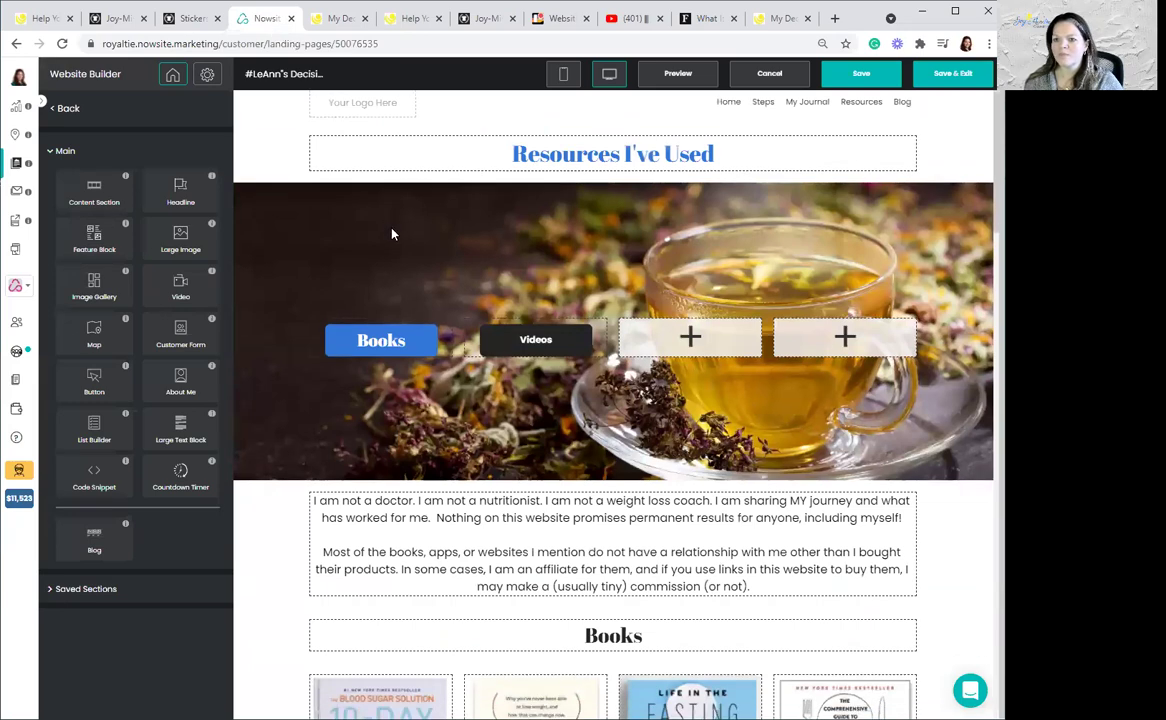
scroll(392, 234, "down", 6)
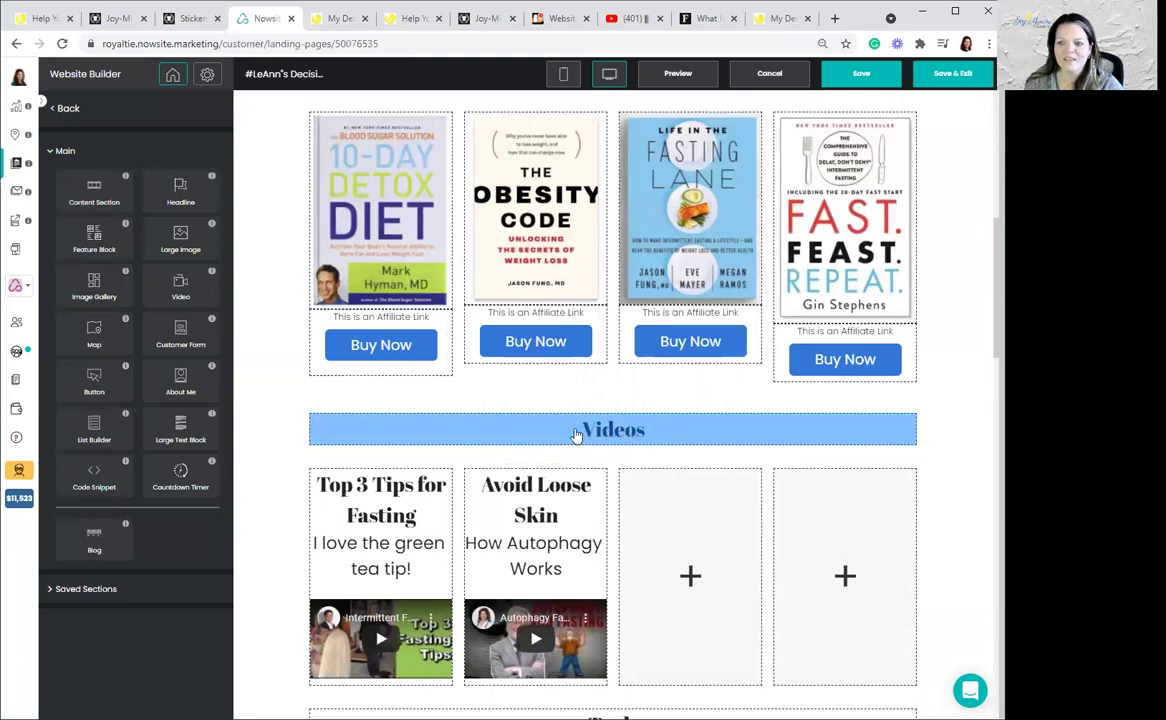
left_click(268, 432)
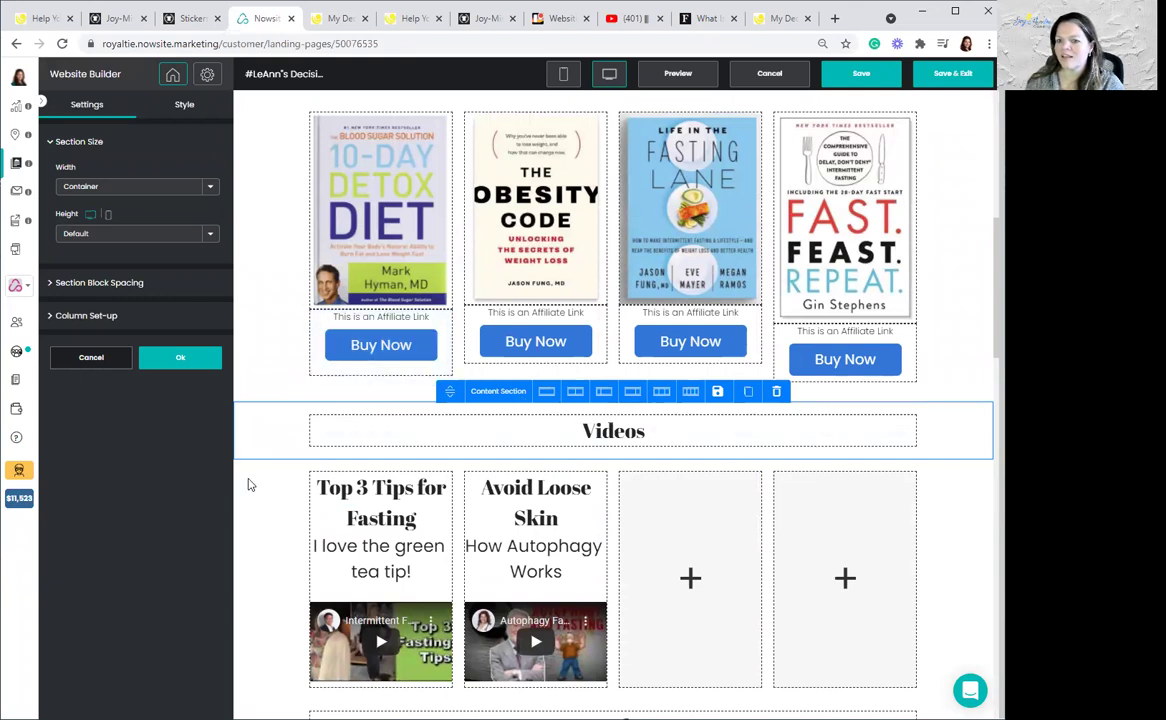
left_click(180, 108)
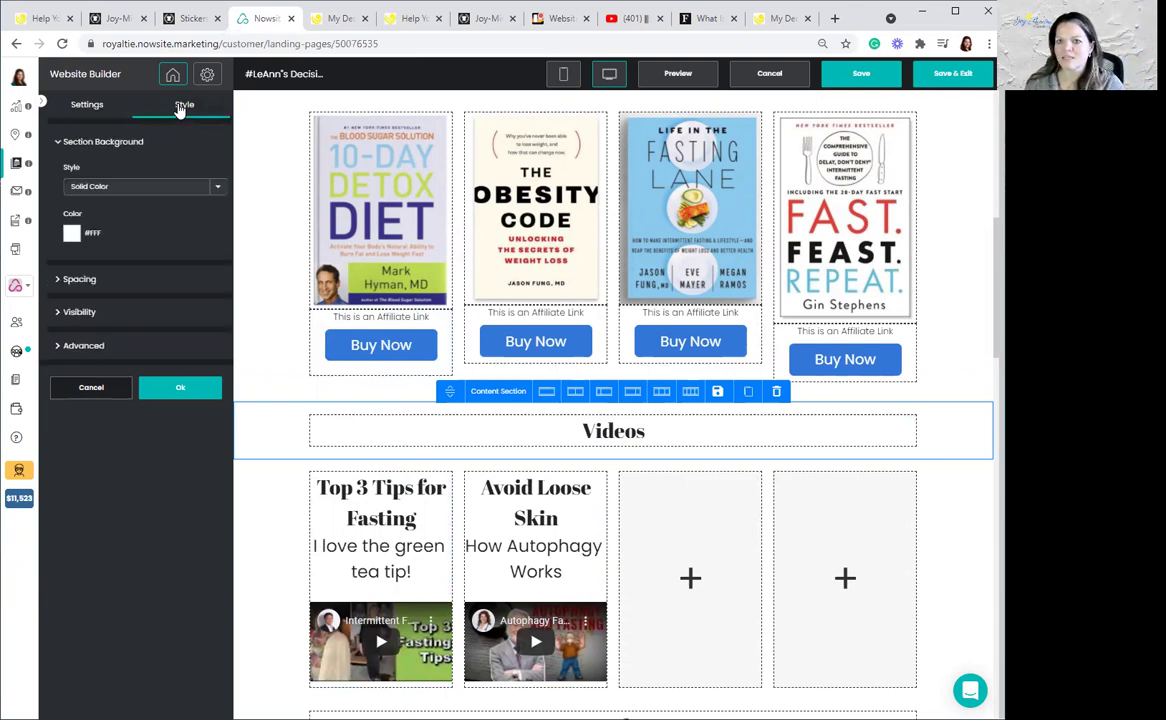
left_click(66, 346)
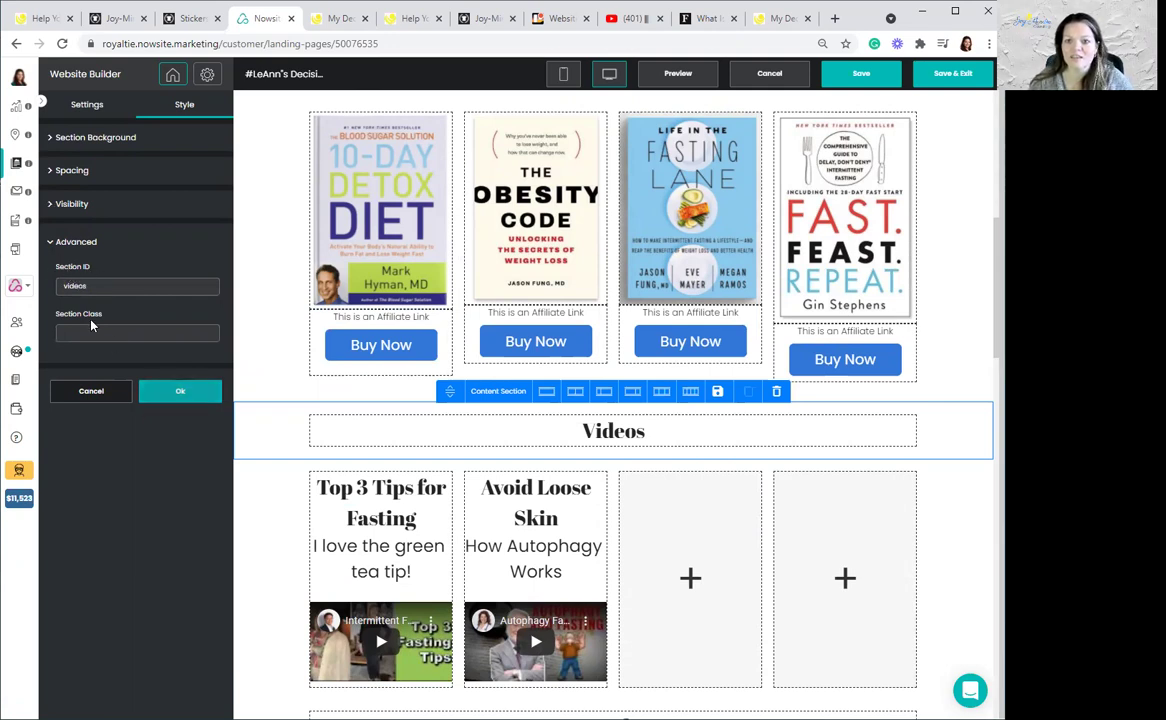
left_click(165, 393)
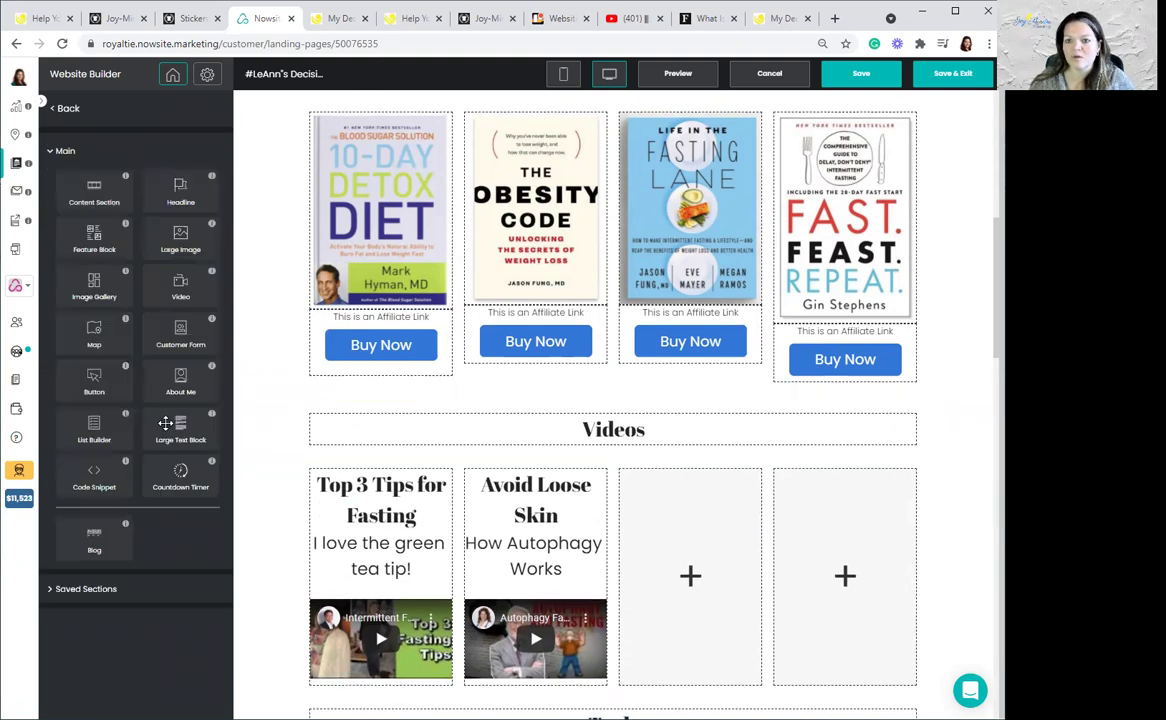
Step: Save the page, reload the live Resources page and test the Videos button's jump to the Videos section
left_click(860, 76)
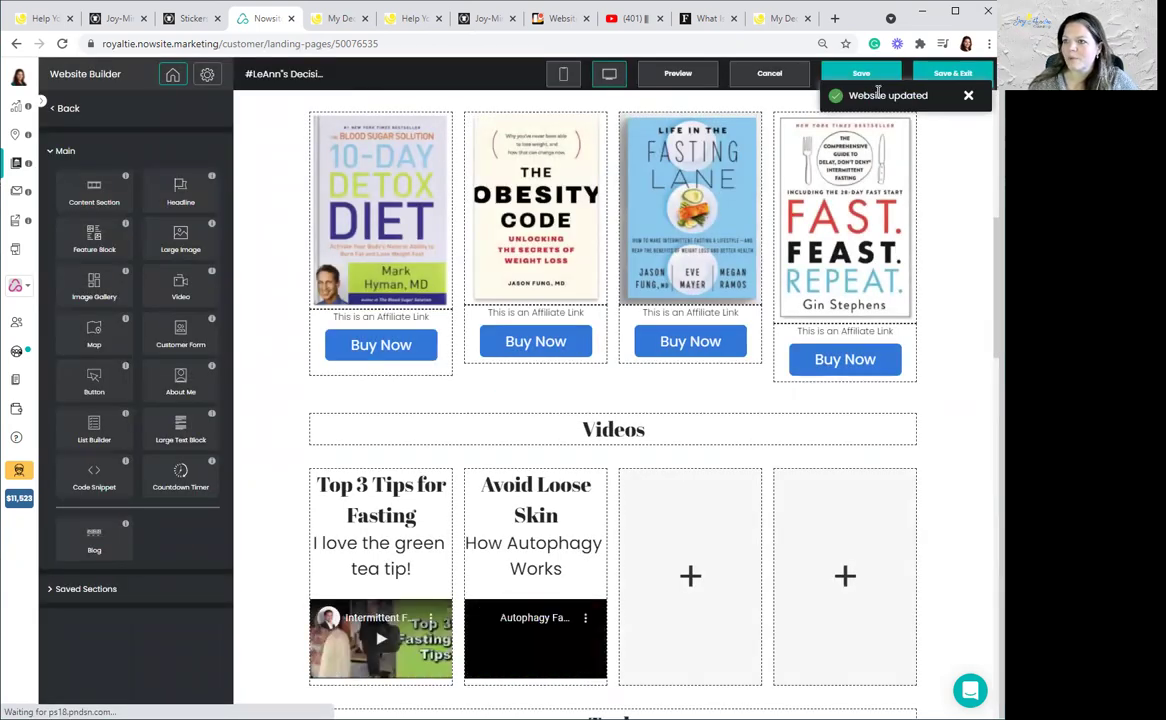
left_click(334, 19)
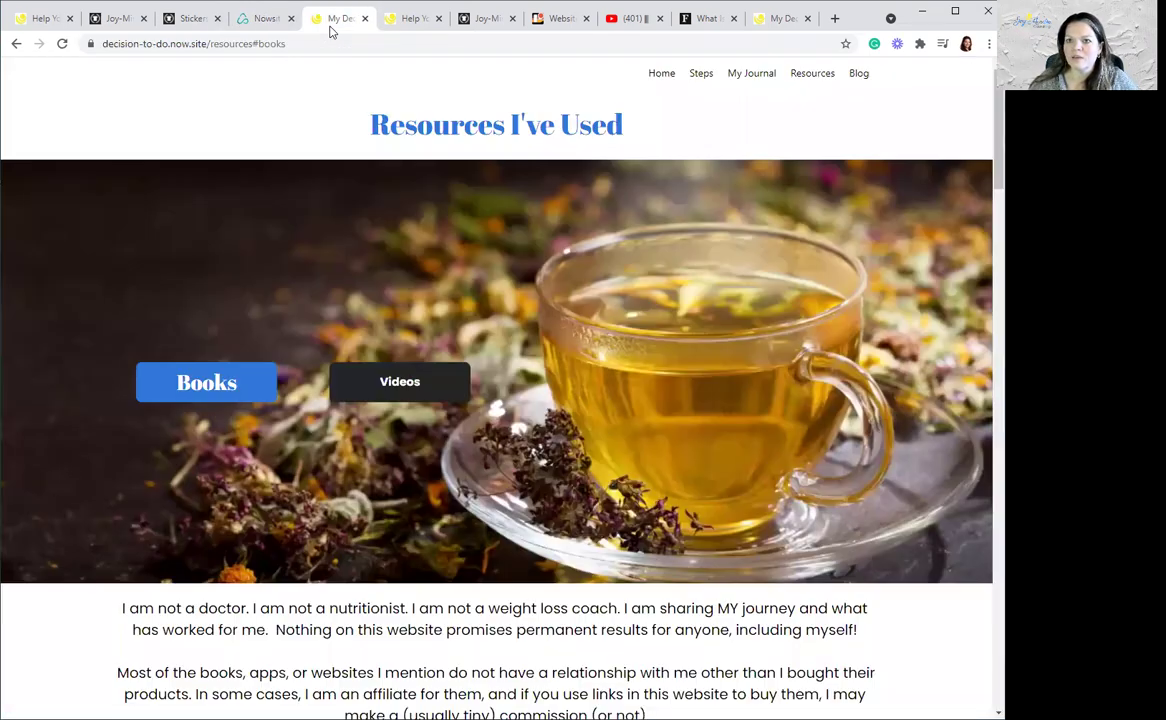
left_click(61, 44)
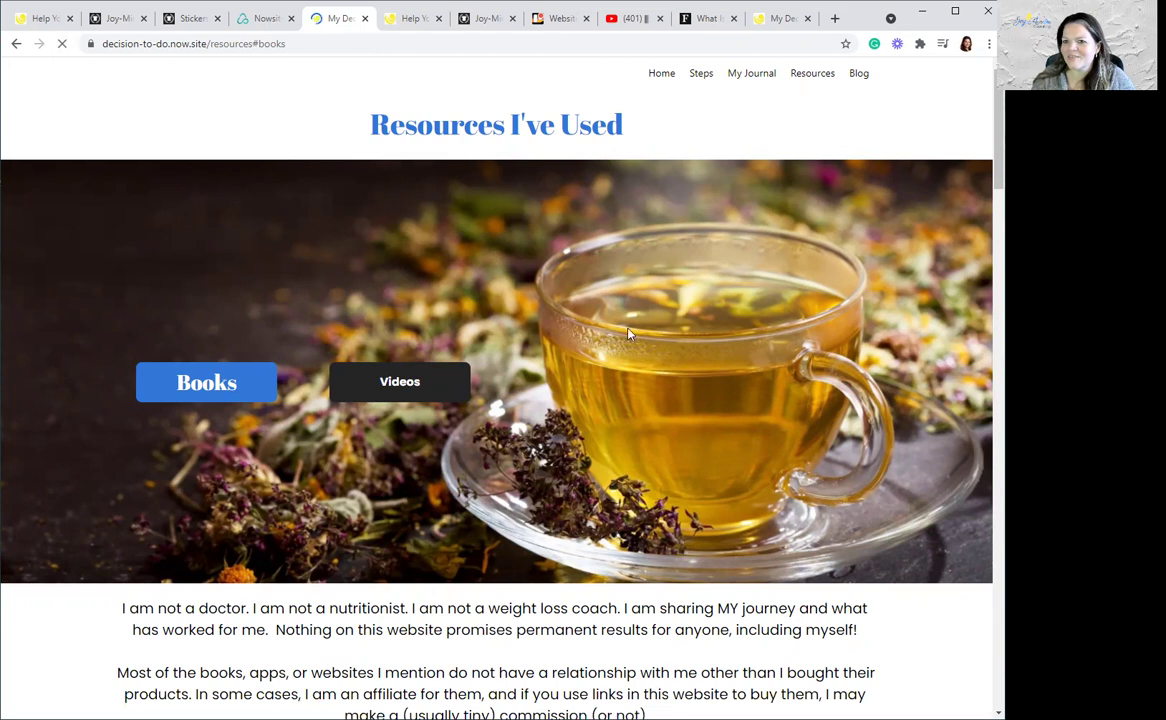
left_click(393, 386)
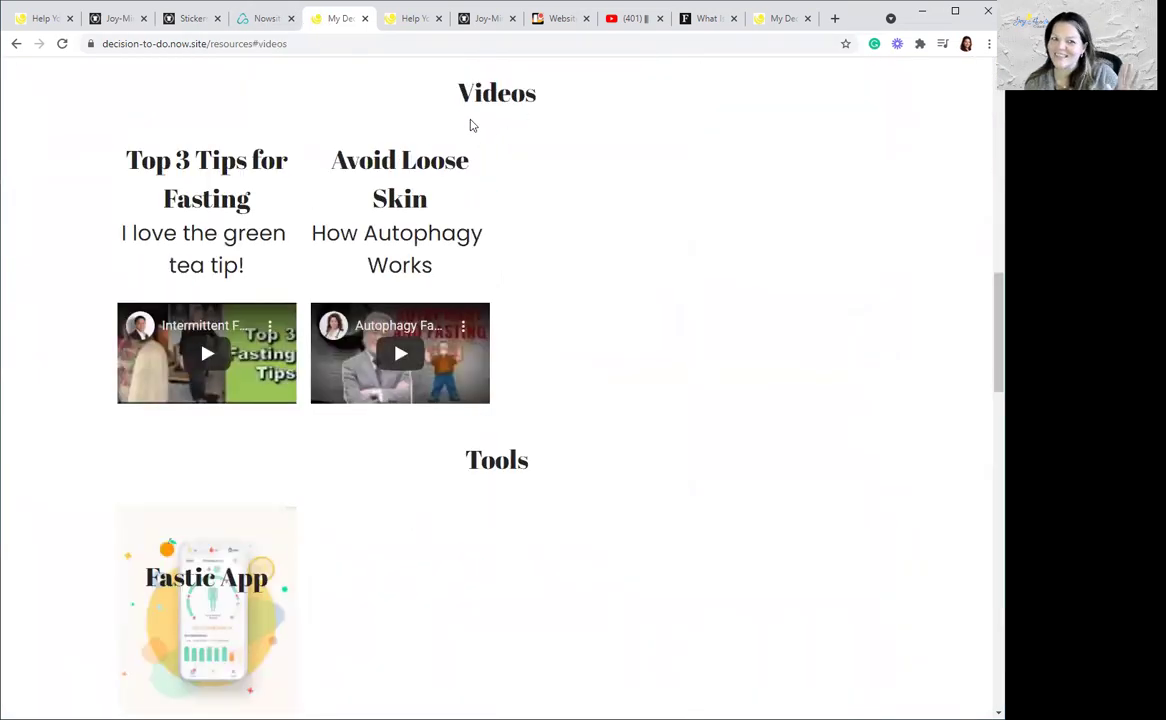
Step: Set the Videos button's font family to Abril Fatface and its font size to 25 px in the website builder
left_click(267, 31)
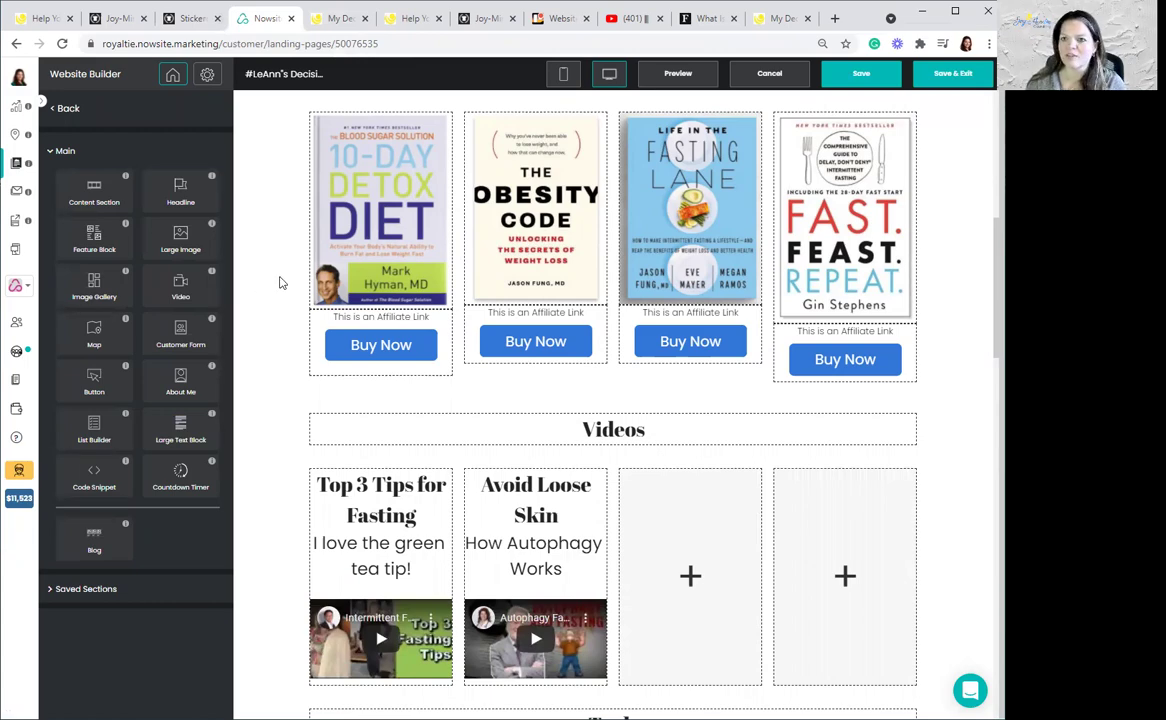
scroll(279, 280, "up", 3)
scroll(279, 280, "up", 3)
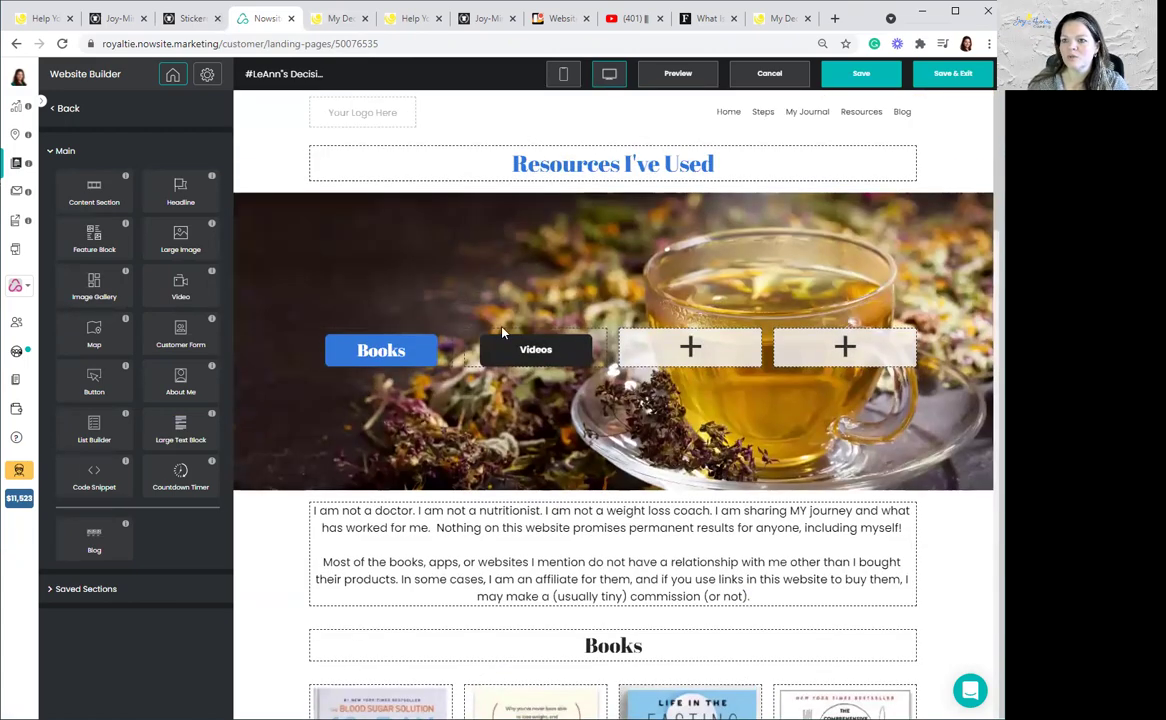
left_click(508, 356)
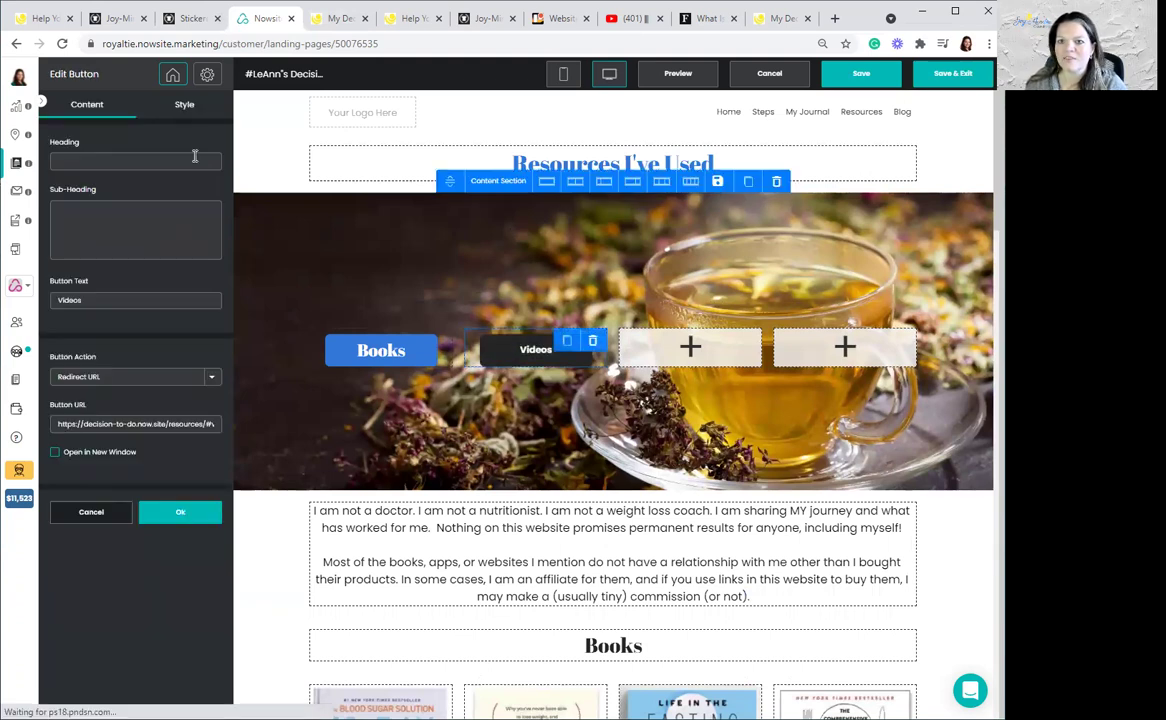
left_click(177, 101)
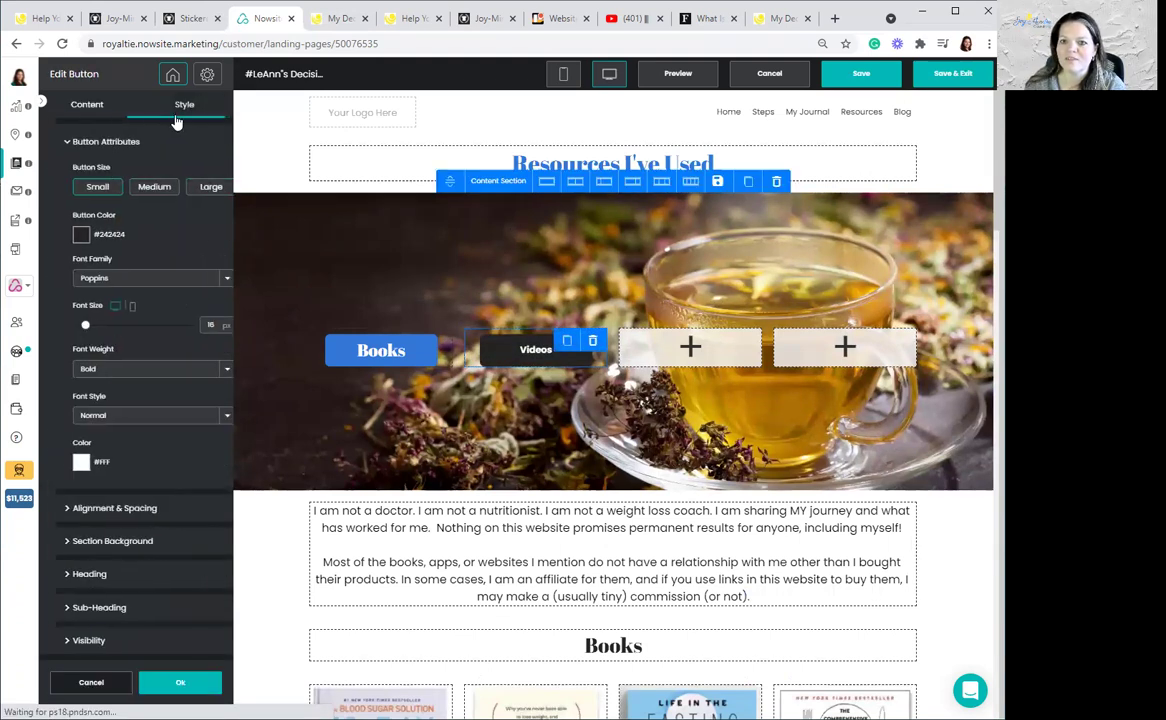
left_click(97, 280)
left_click(92, 296)
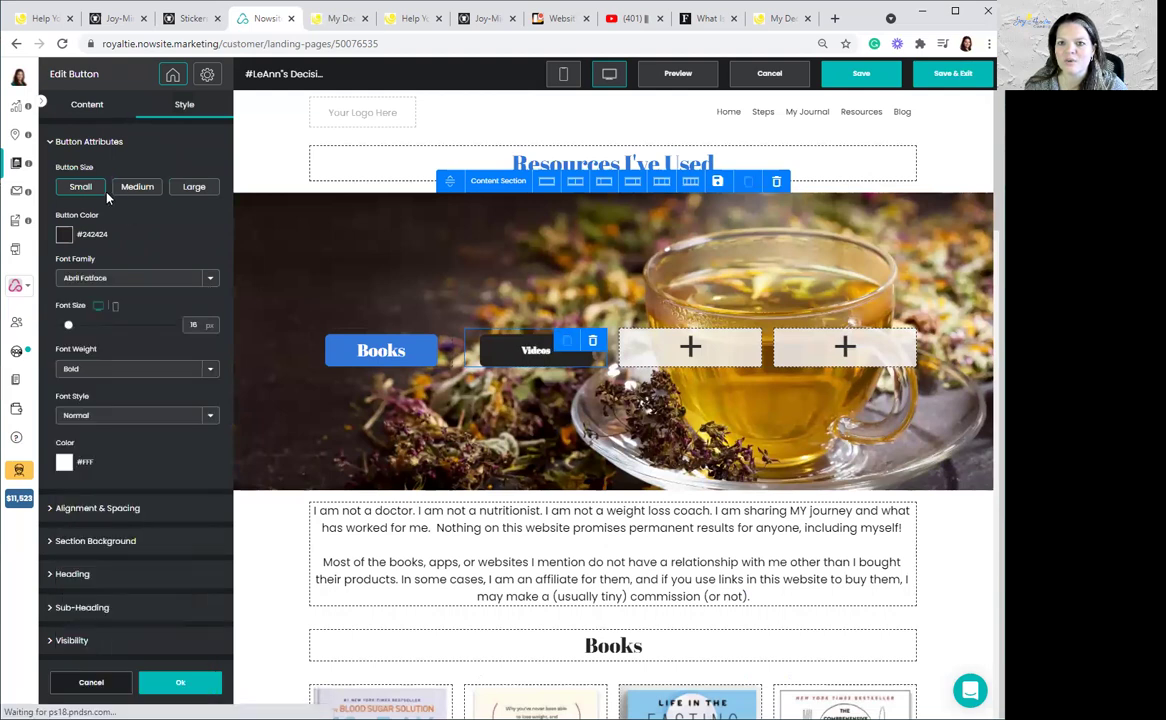
double_click(187, 325)
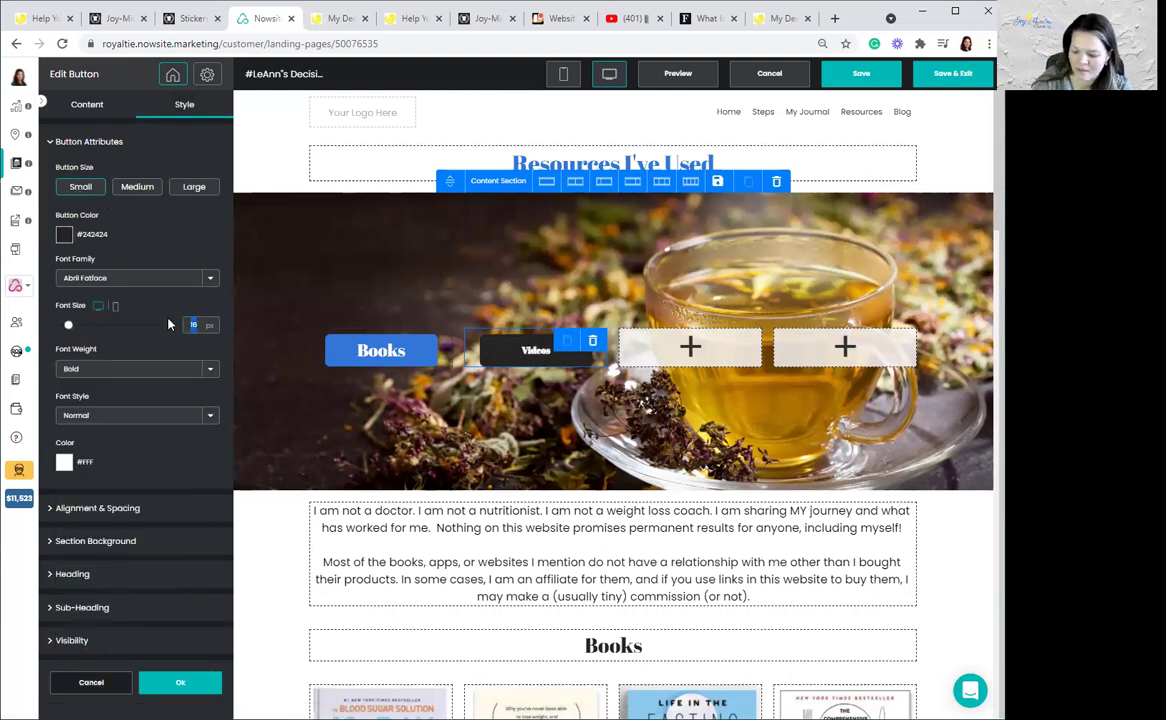
type("30")
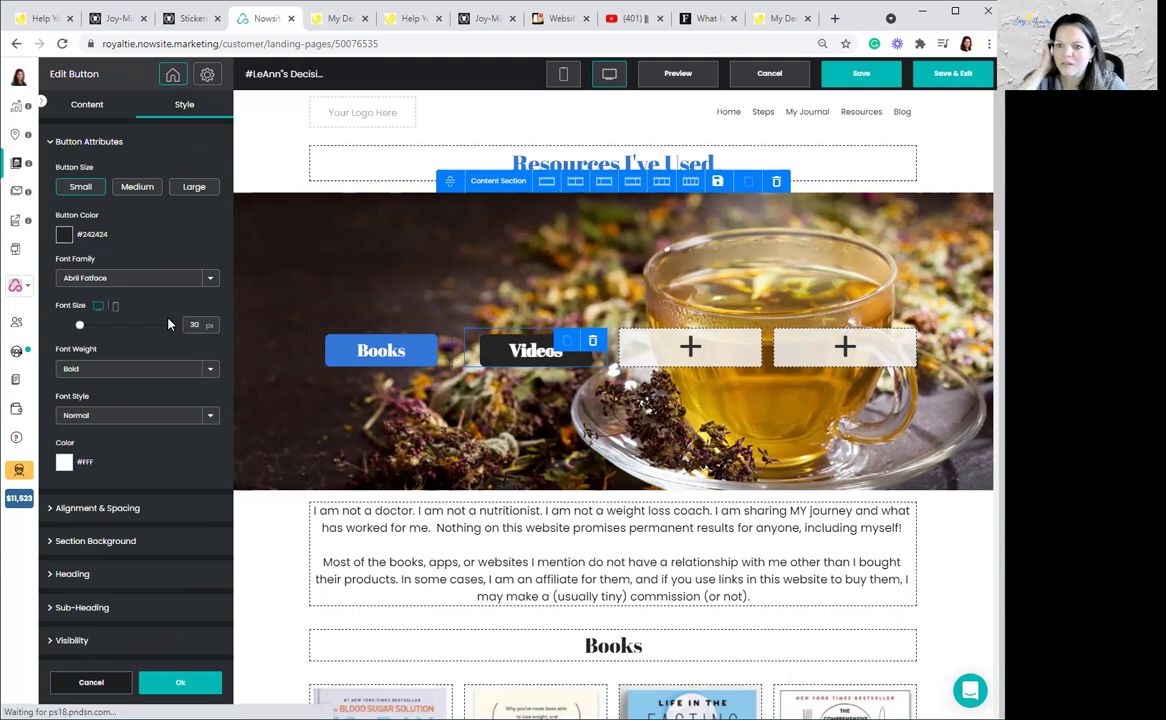
double_click(187, 324)
type("25")
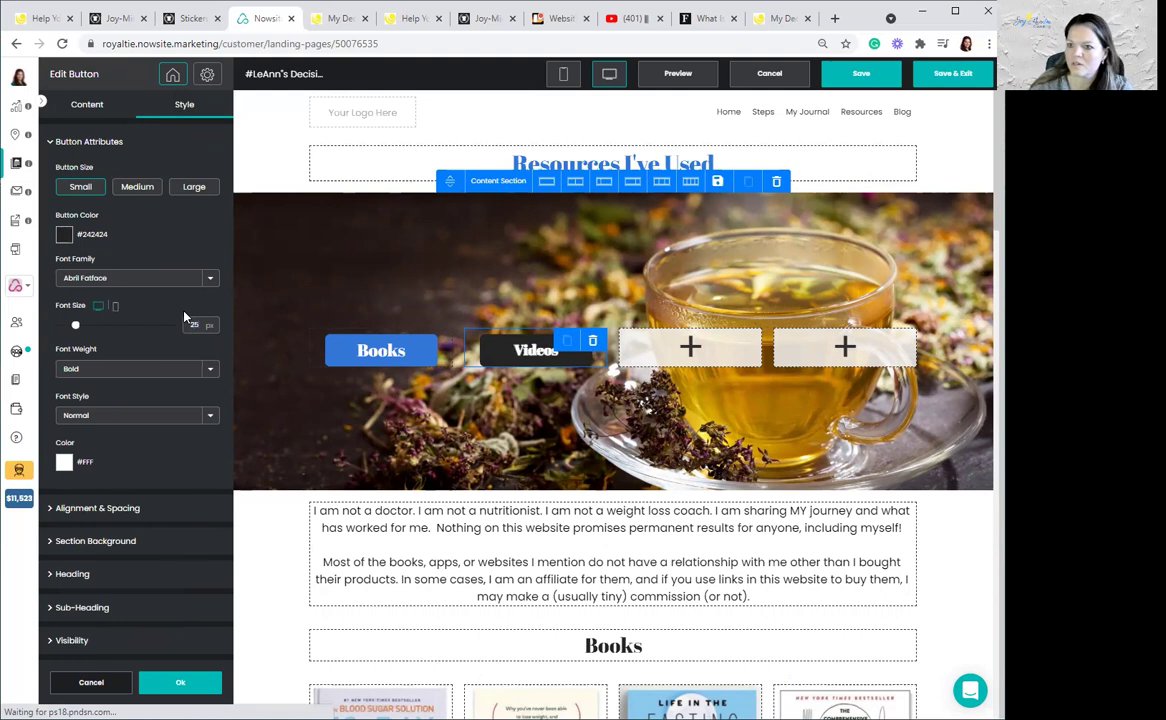
Step: Set the Videos button's color to #3077d8
left_click(64, 236)
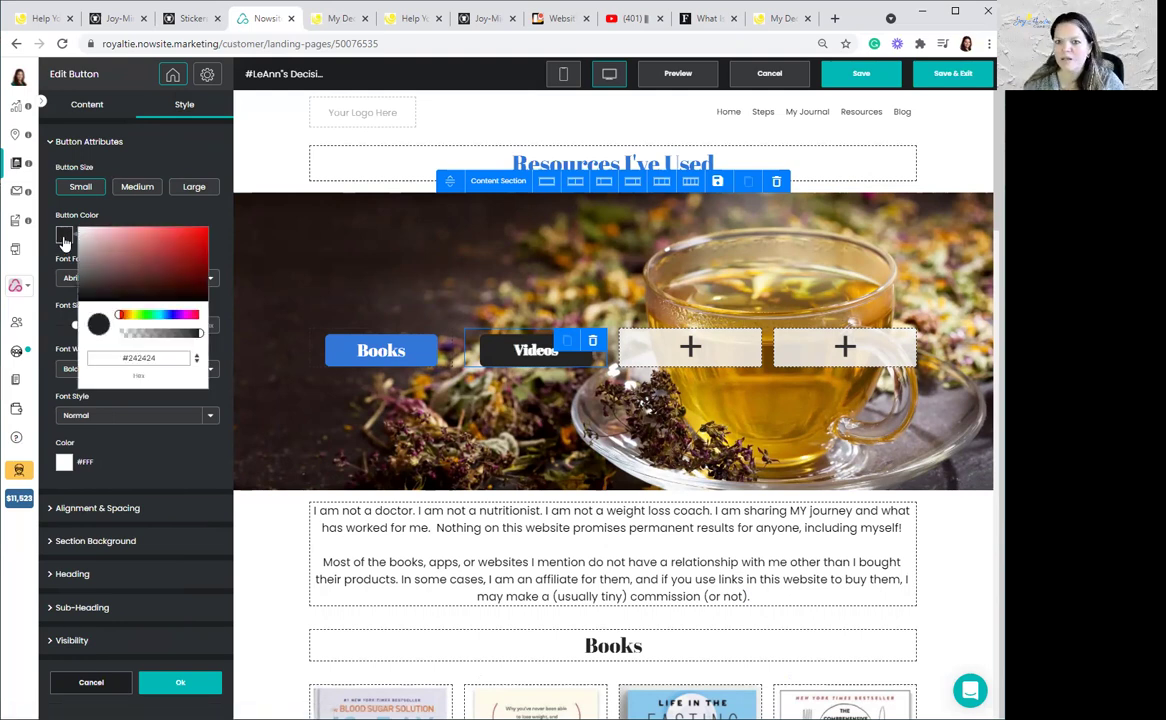
left_click(104, 356)
key("BackSpace")
type("3077d8")
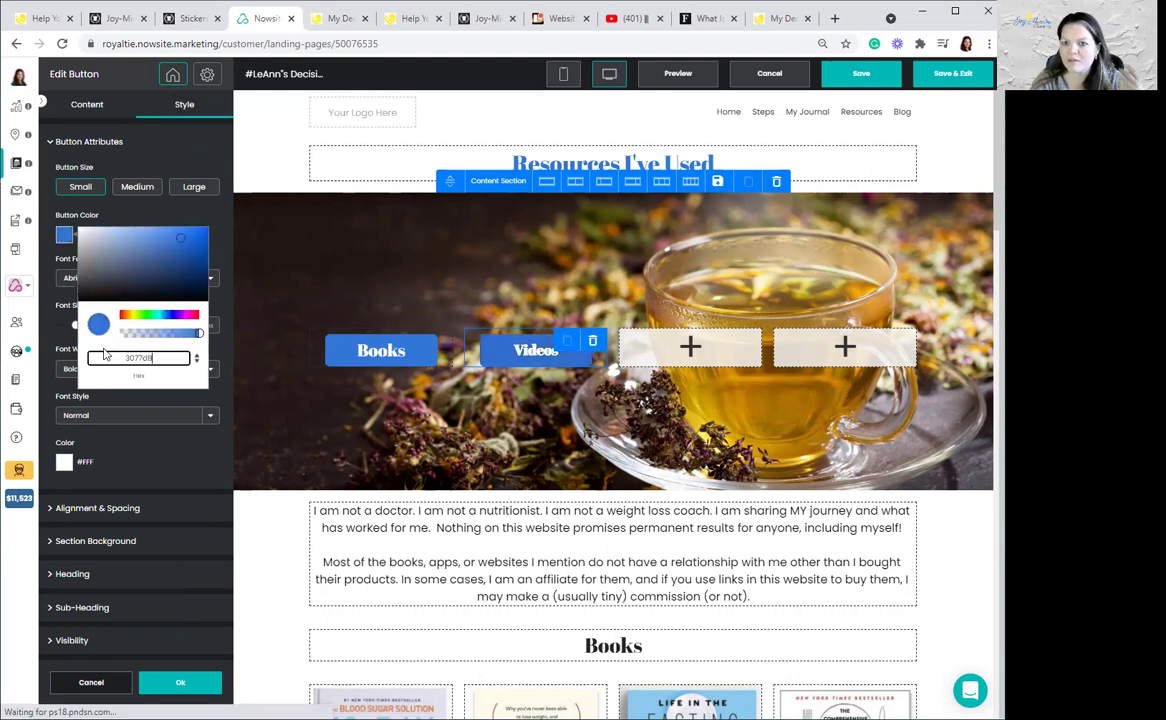
key("Return")
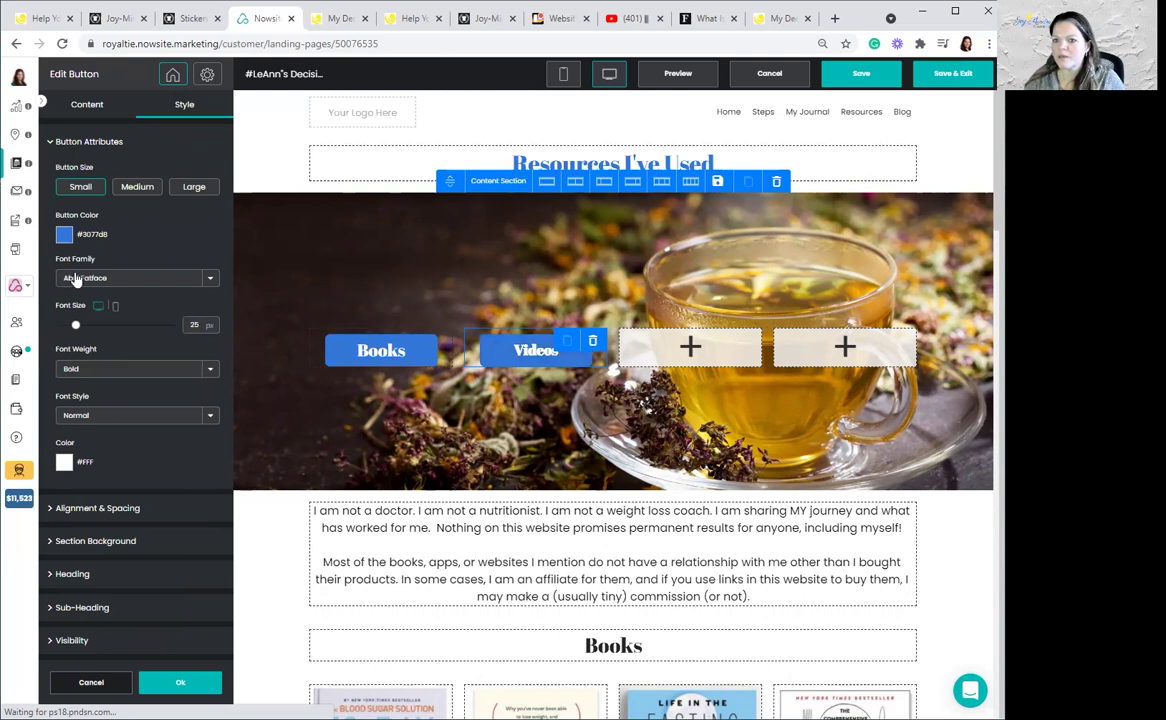
Step: Set the Videos button's font weight to Regular and apply the style settings
left_click(113, 369)
left_click(100, 434)
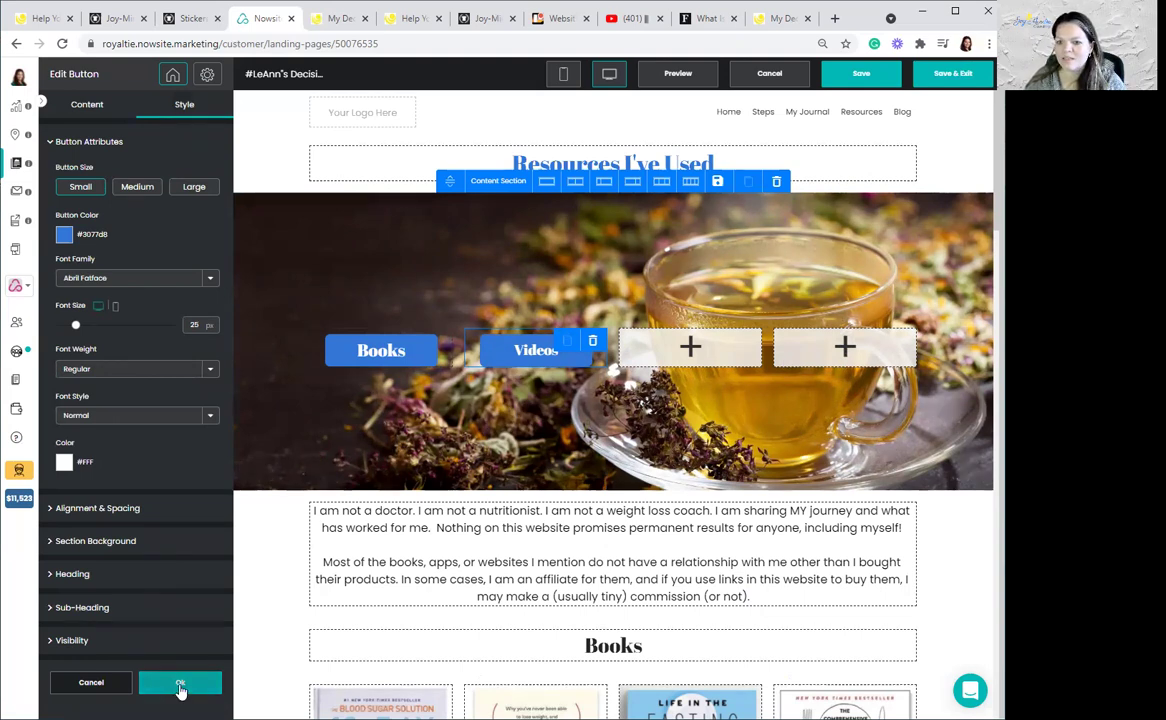
left_click(180, 686)
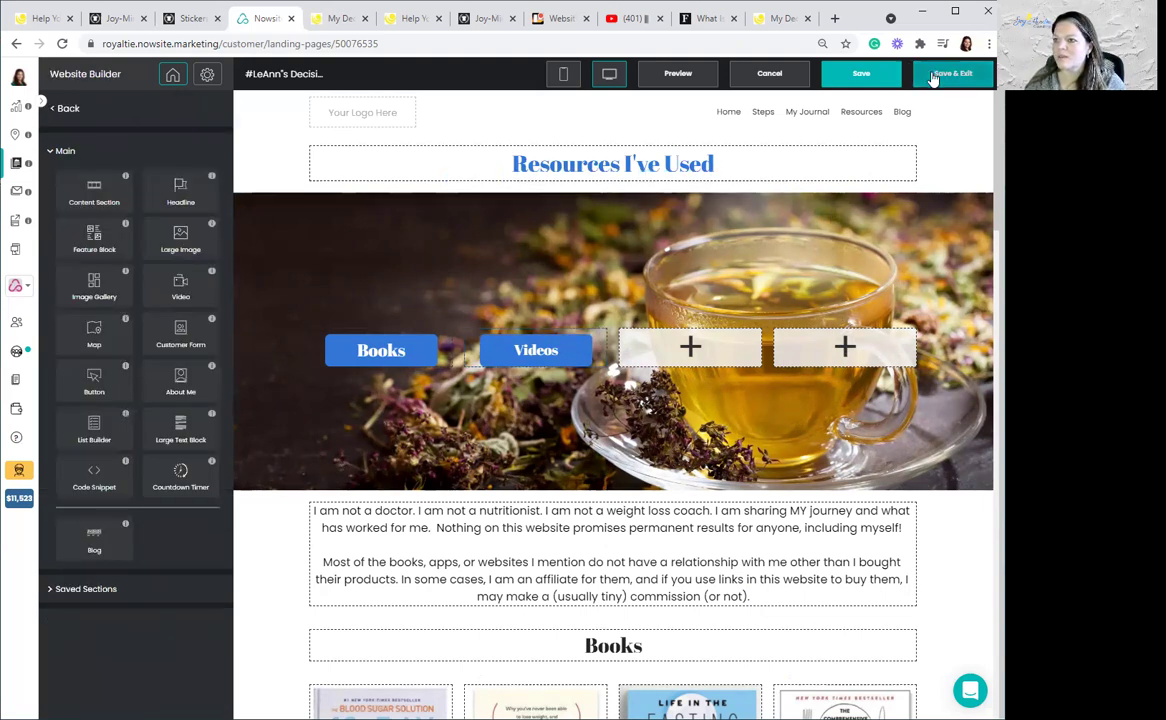
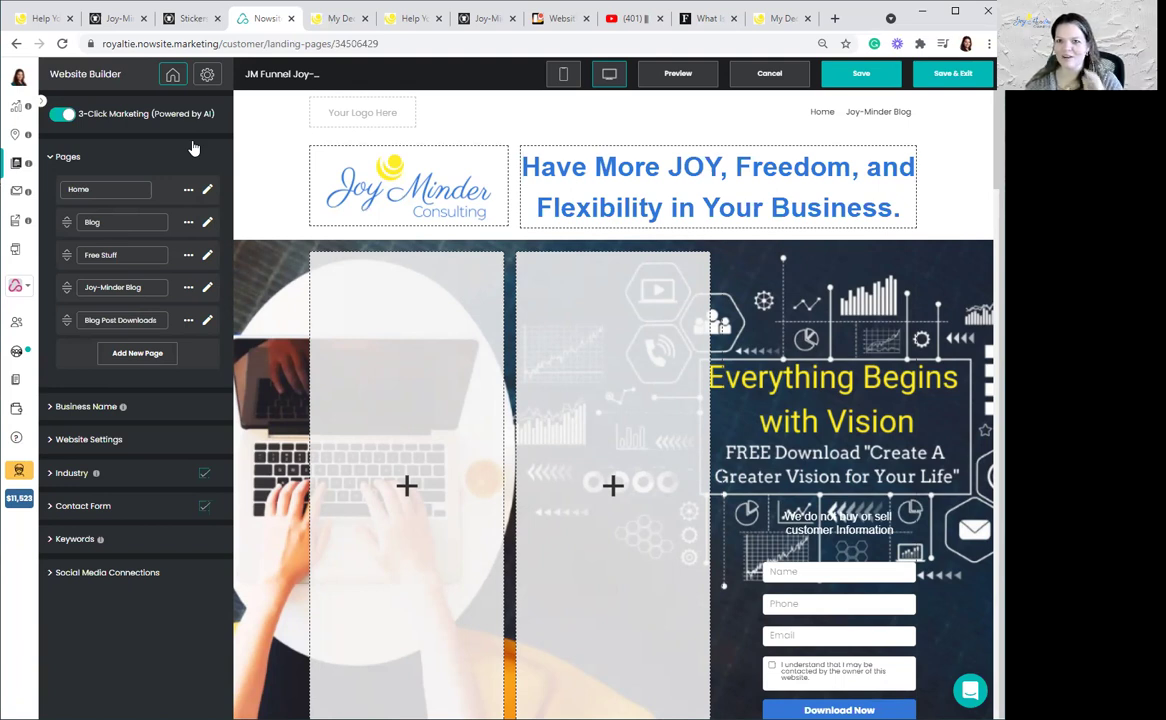
Step: Show the Blog Post Downloads page in the Joy-Minder website's navigation menu
left_click(188, 321)
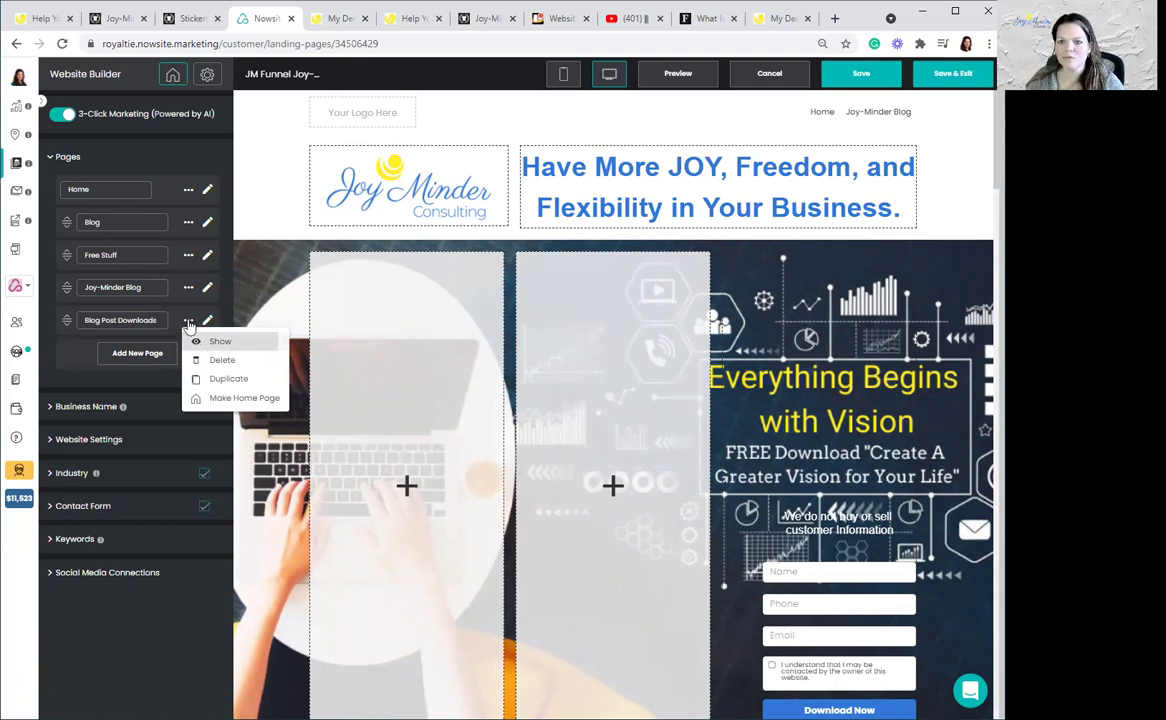
left_click(198, 341)
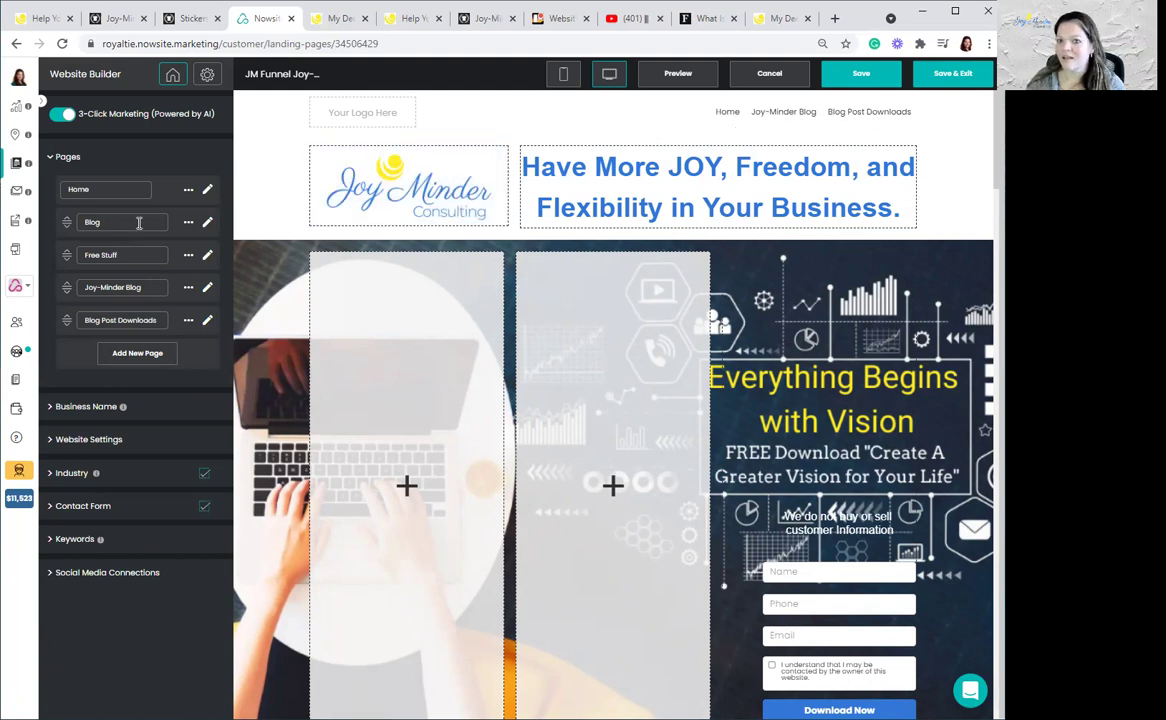
Step: Briefly show the Blog page in the navigation menu and hide it again
left_click(188, 222)
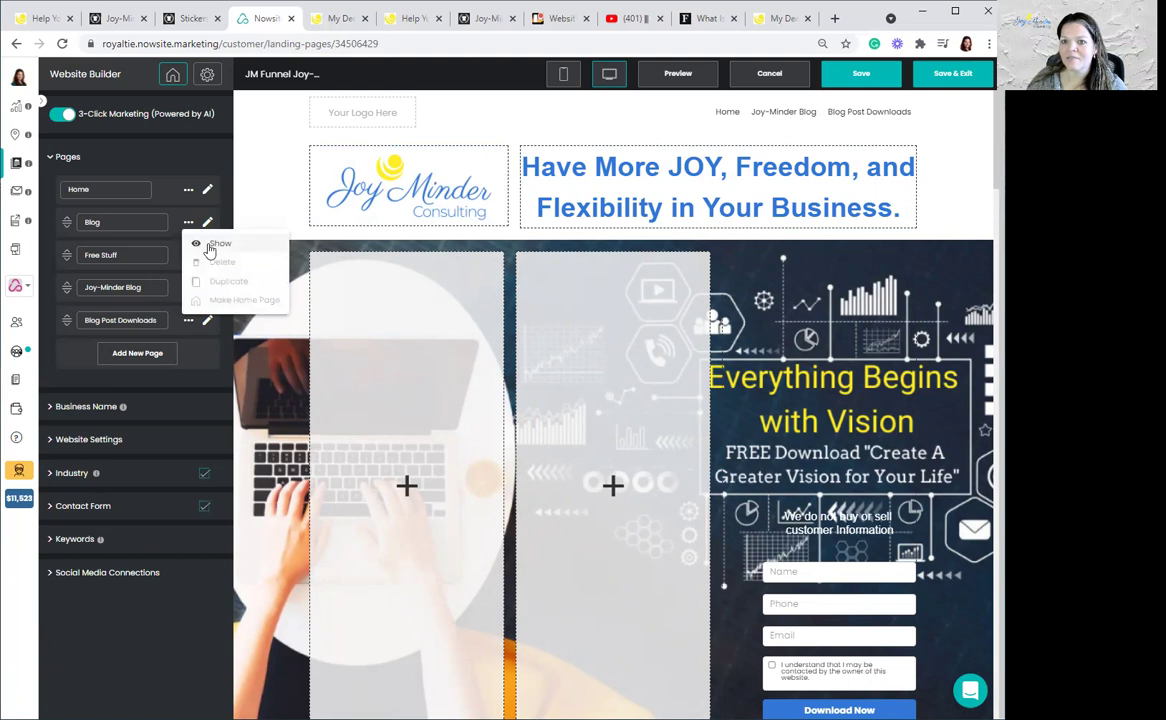
left_click(209, 245)
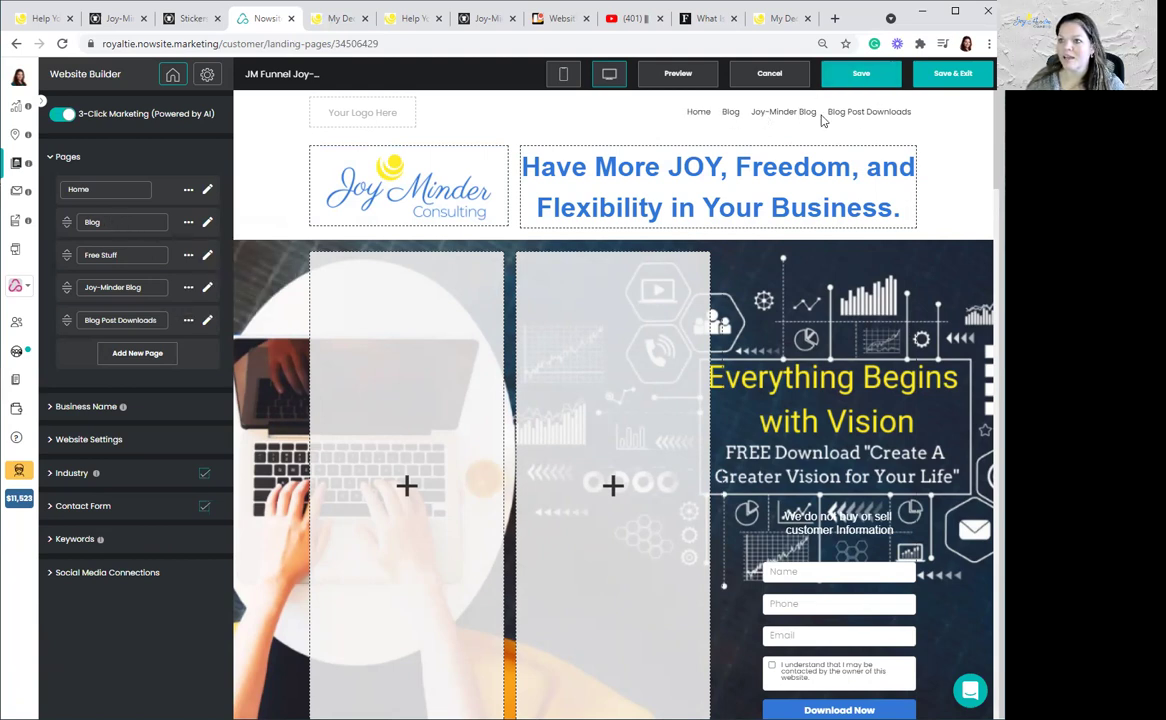
left_click(187, 224)
left_click(184, 229)
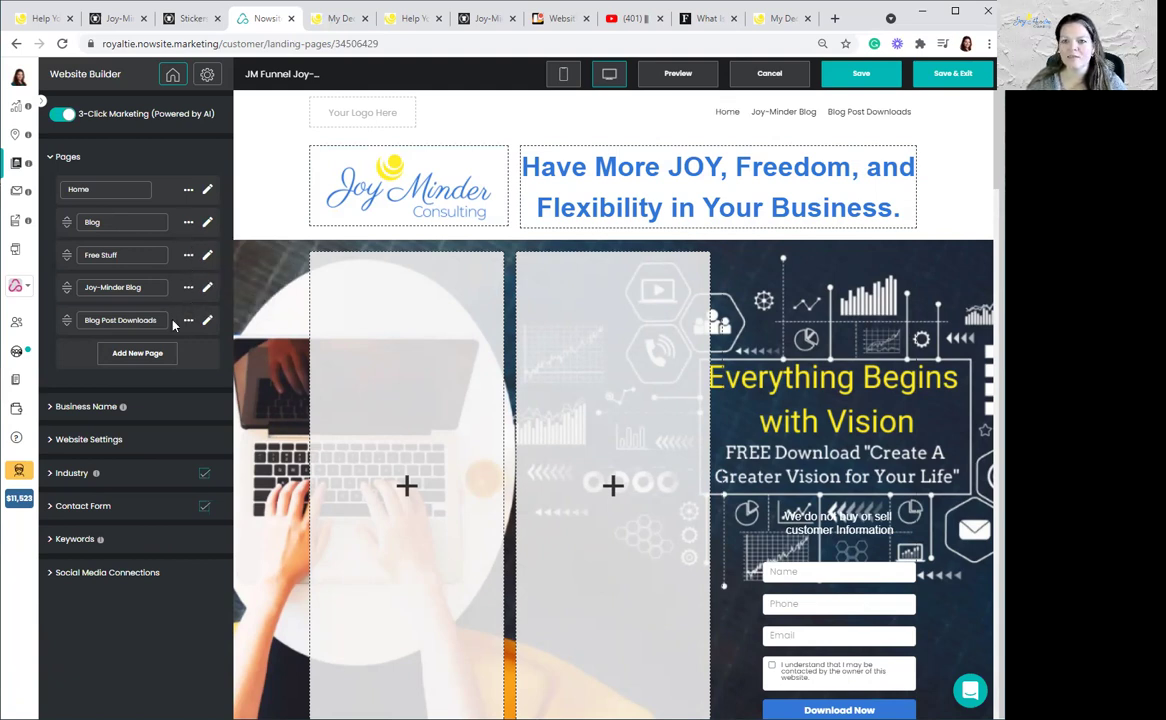
Step: Save and preview the website, and open the live Blog Post Downloads page to select its web address
left_click(858, 76)
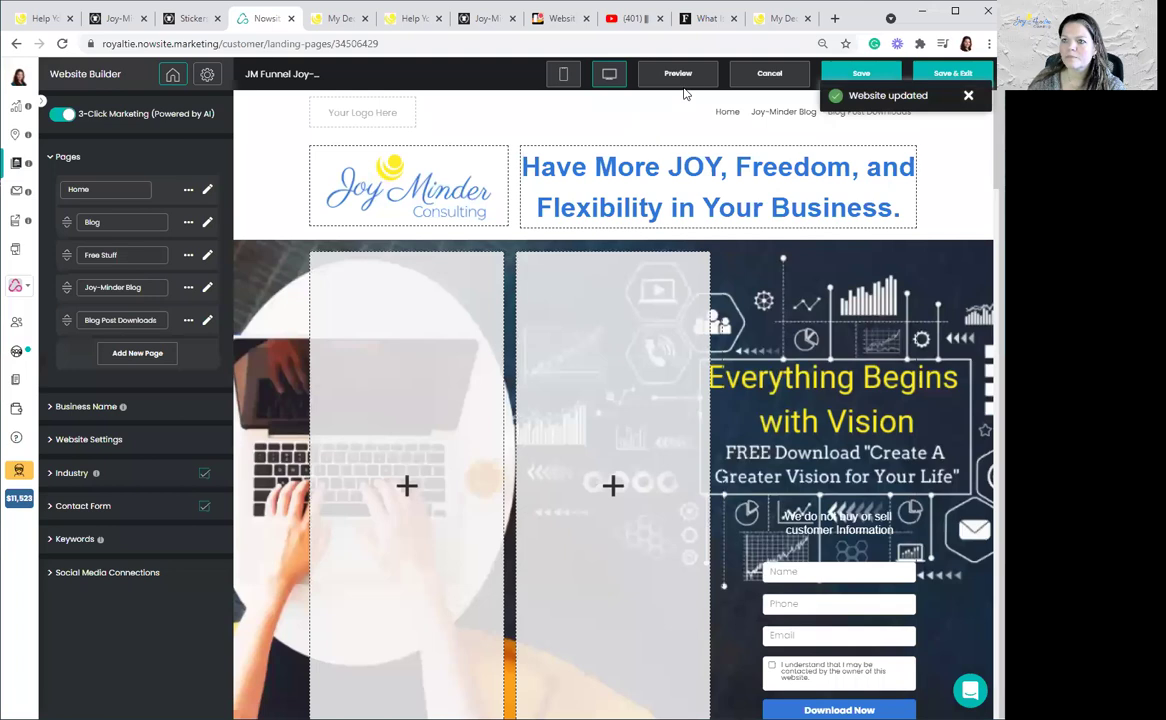
left_click(676, 77)
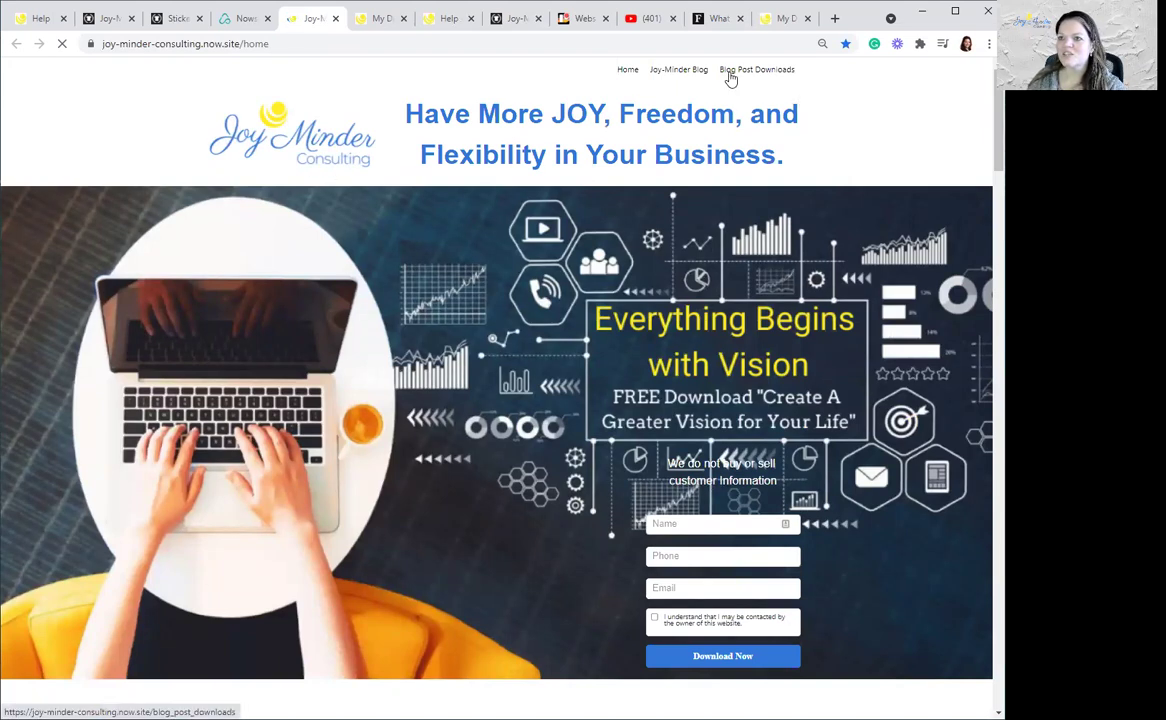
left_click(777, 75)
left_click(391, 46)
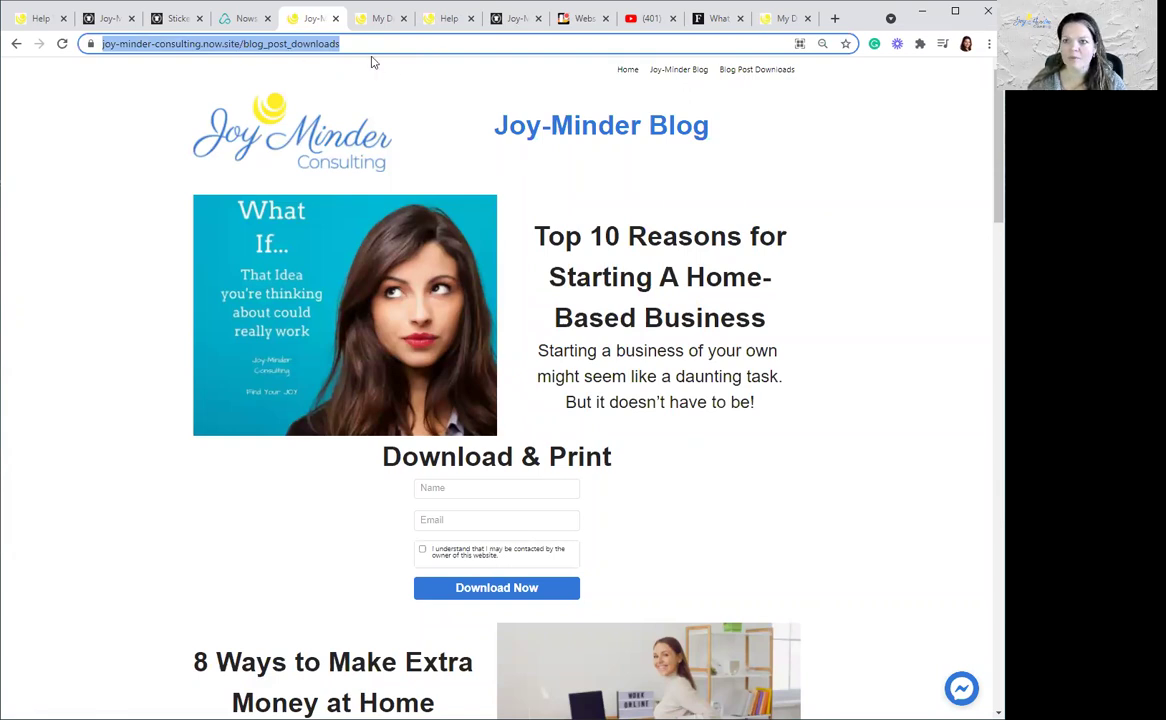
Step: Hide the Blog Post Downloads page from the navigation menu, save the website and reload the live page to check it
left_click(232, 19)
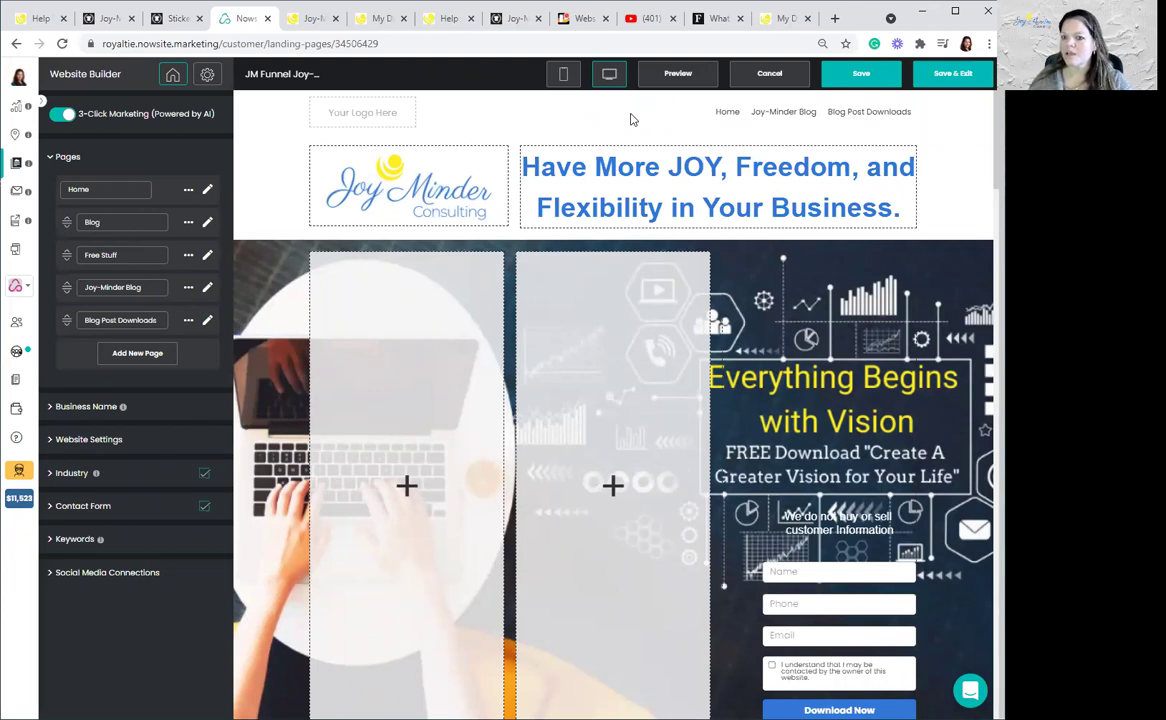
left_click(188, 320)
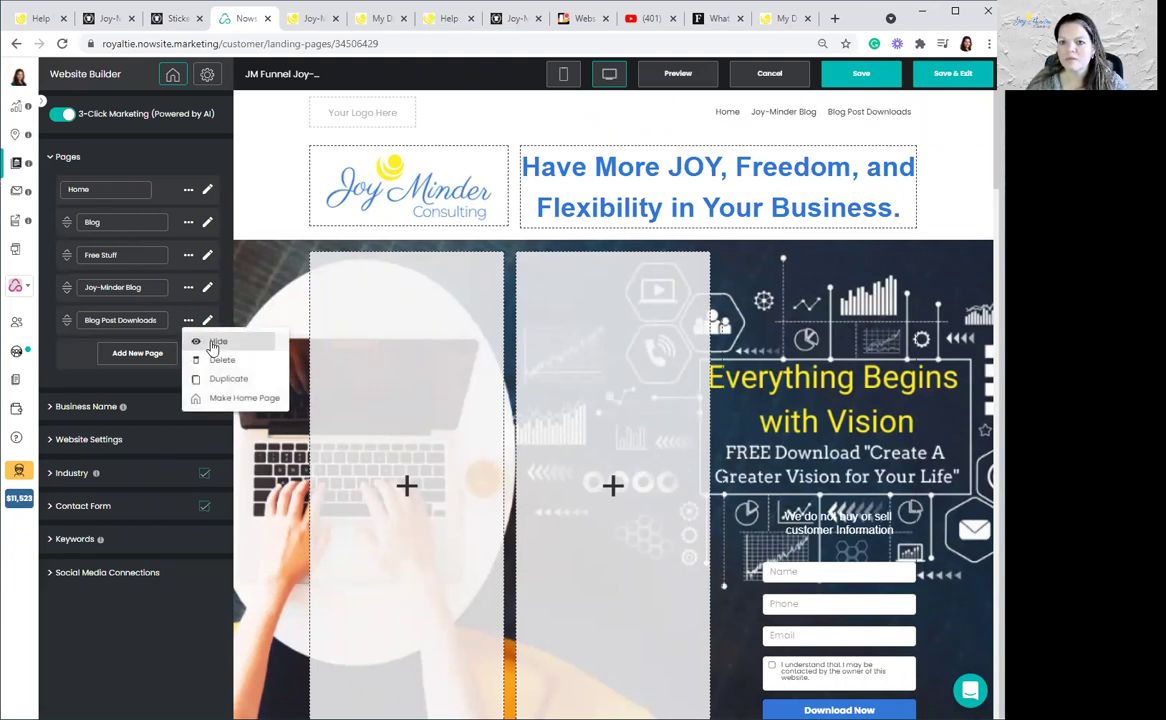
left_click(215, 342)
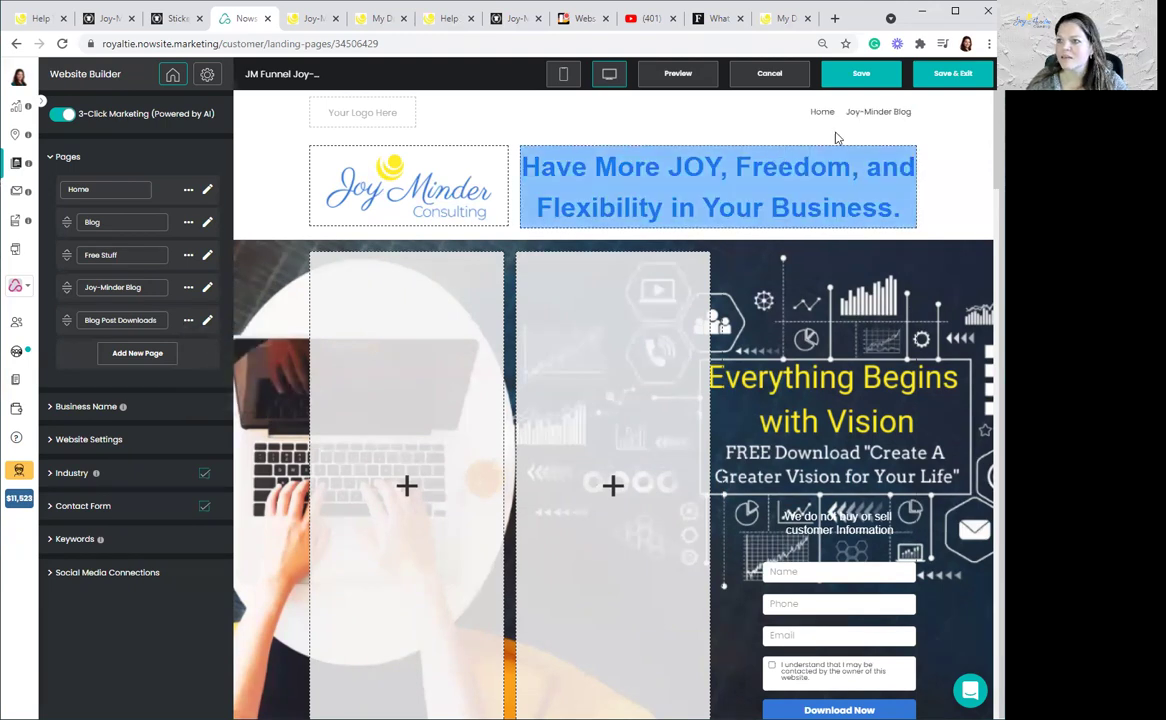
left_click(857, 78)
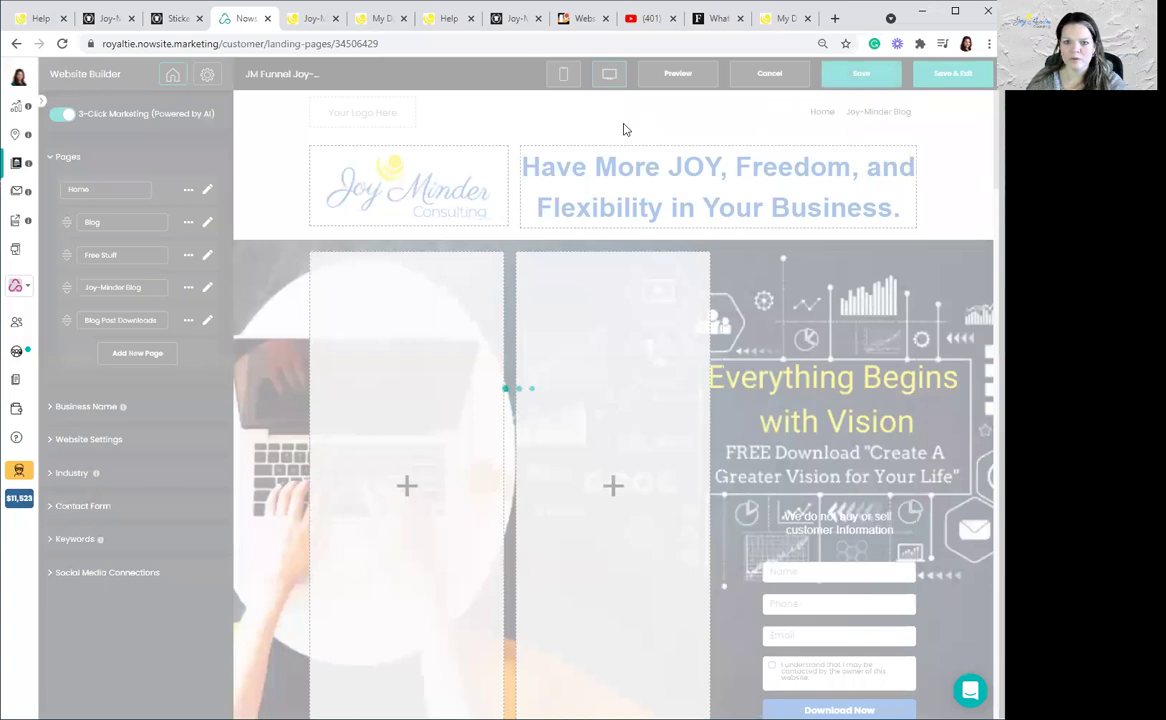
left_click(313, 19)
left_click(62, 43)
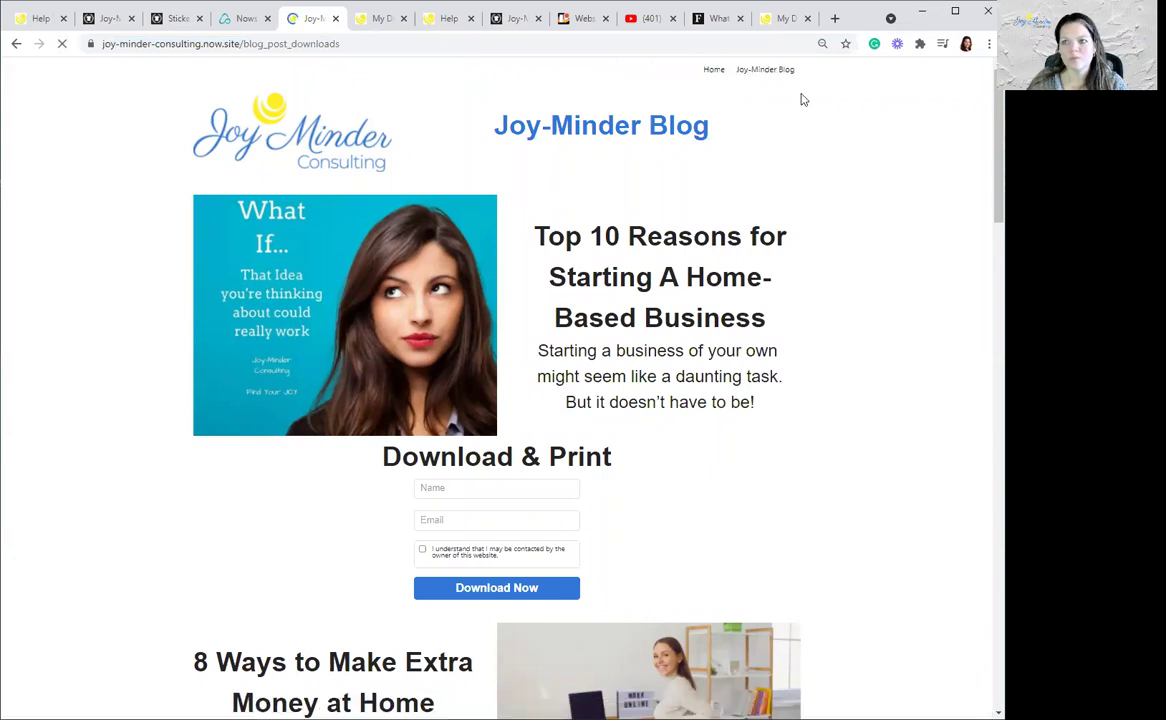
Step: Look through the post sections and Read Post buttons on the Joy-Minder Blog page in the website builder
left_click(241, 22)
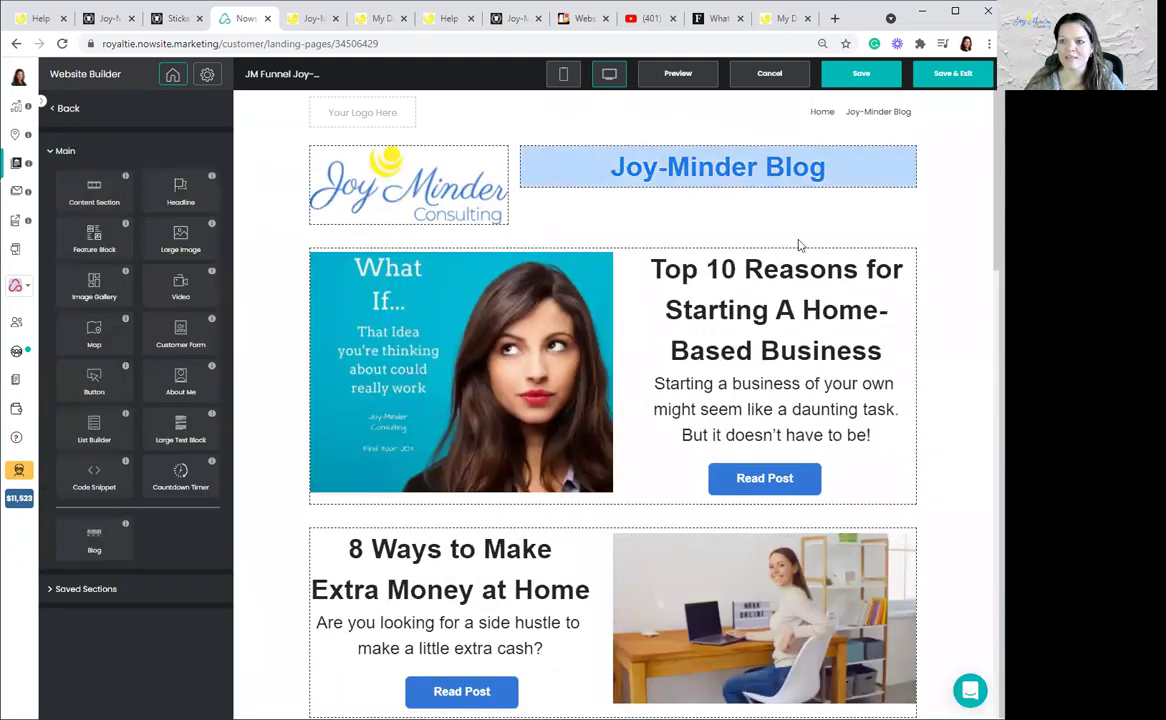
scroll(955, 206, "down", 3)
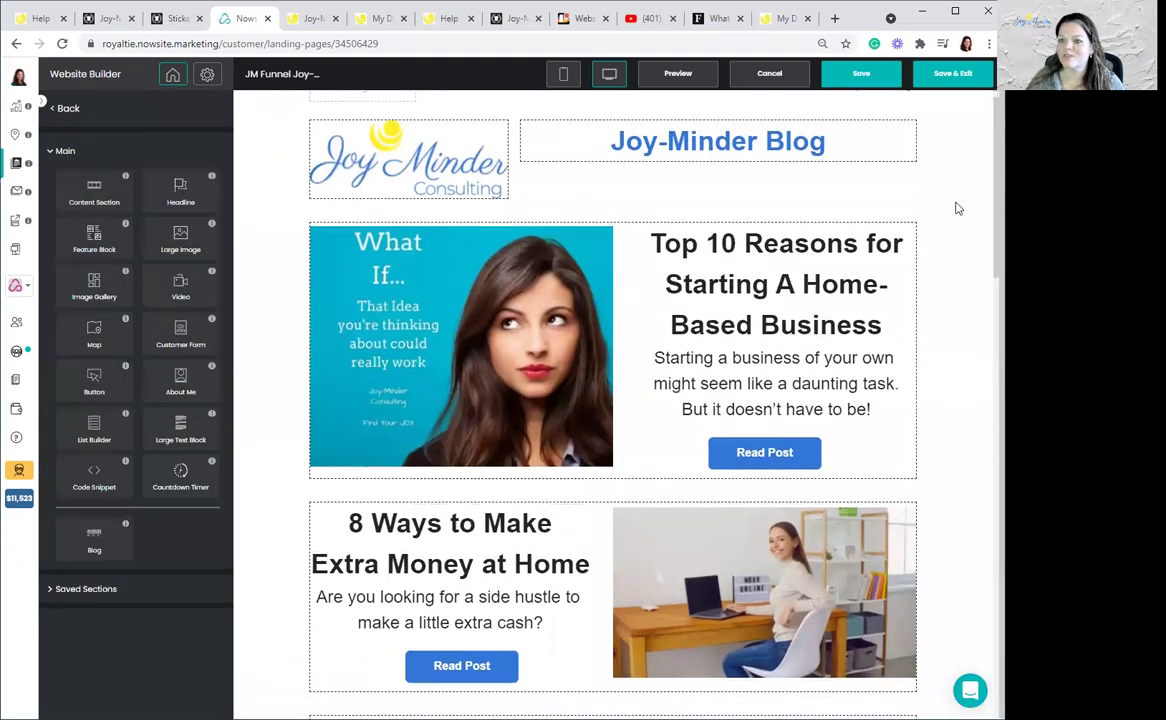
scroll(955, 207, "down", 7)
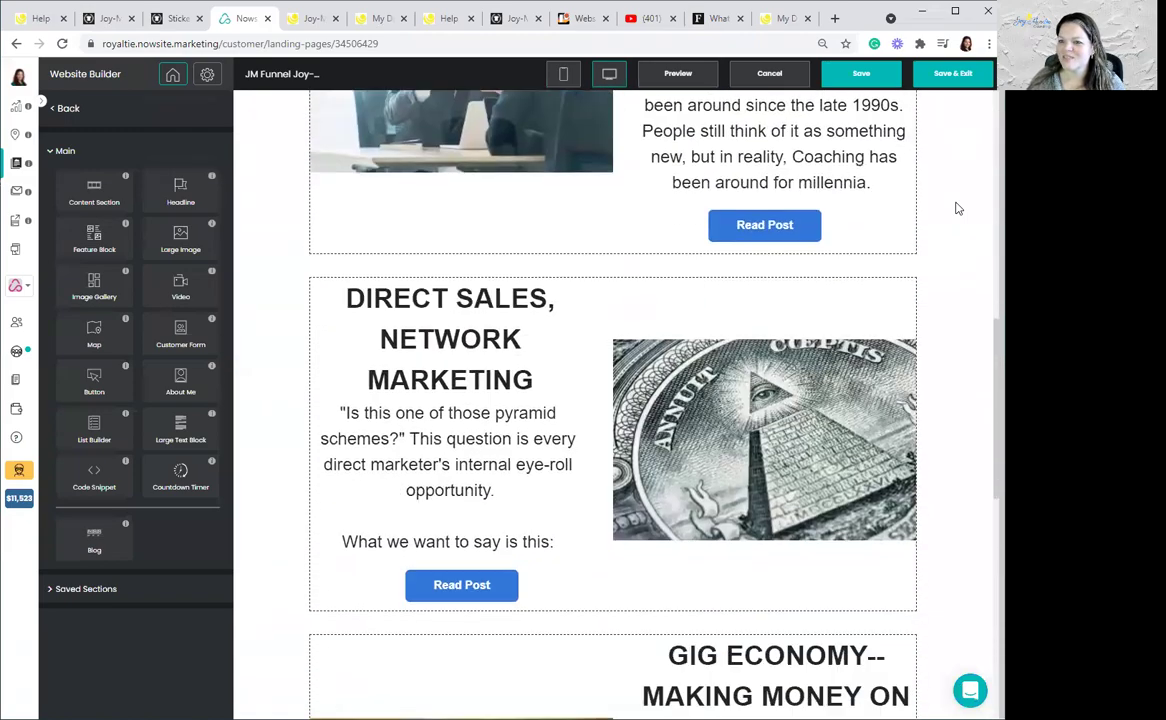
scroll(955, 208, "up", 4)
scroll(955, 207, "up", 6)
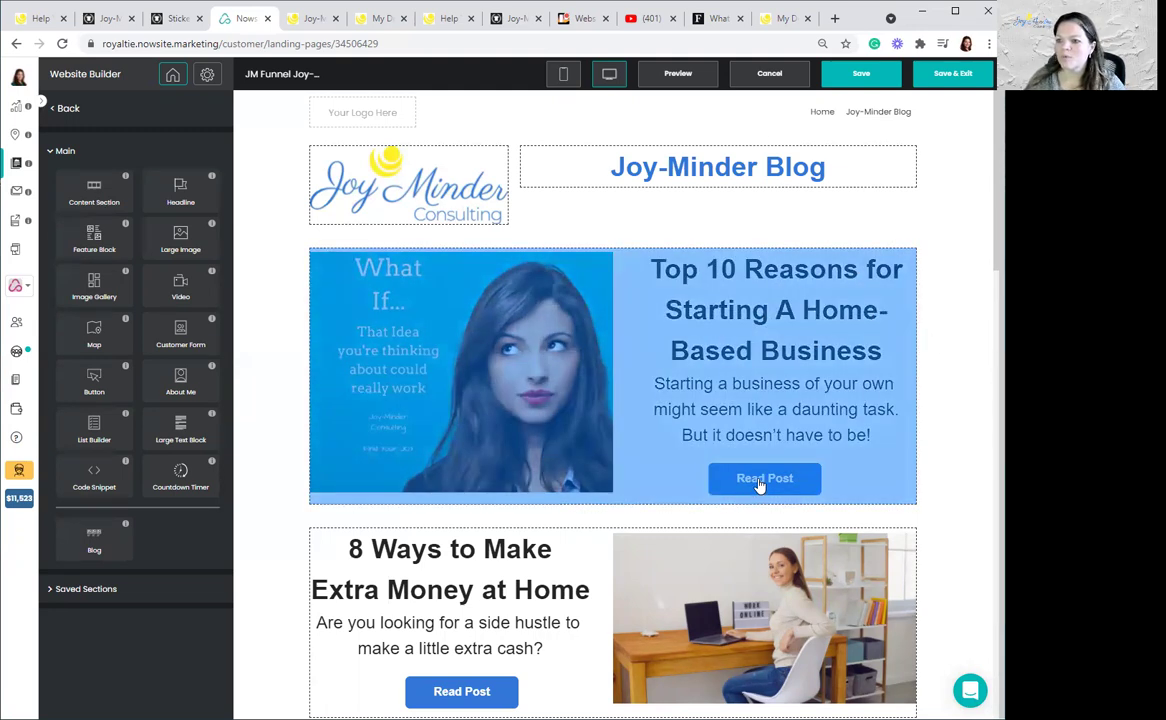
Step: Check the Read Post button's link settings in the Top 10 Reasons feature block, leave them as they are, and save and exit the website
left_click(665, 415)
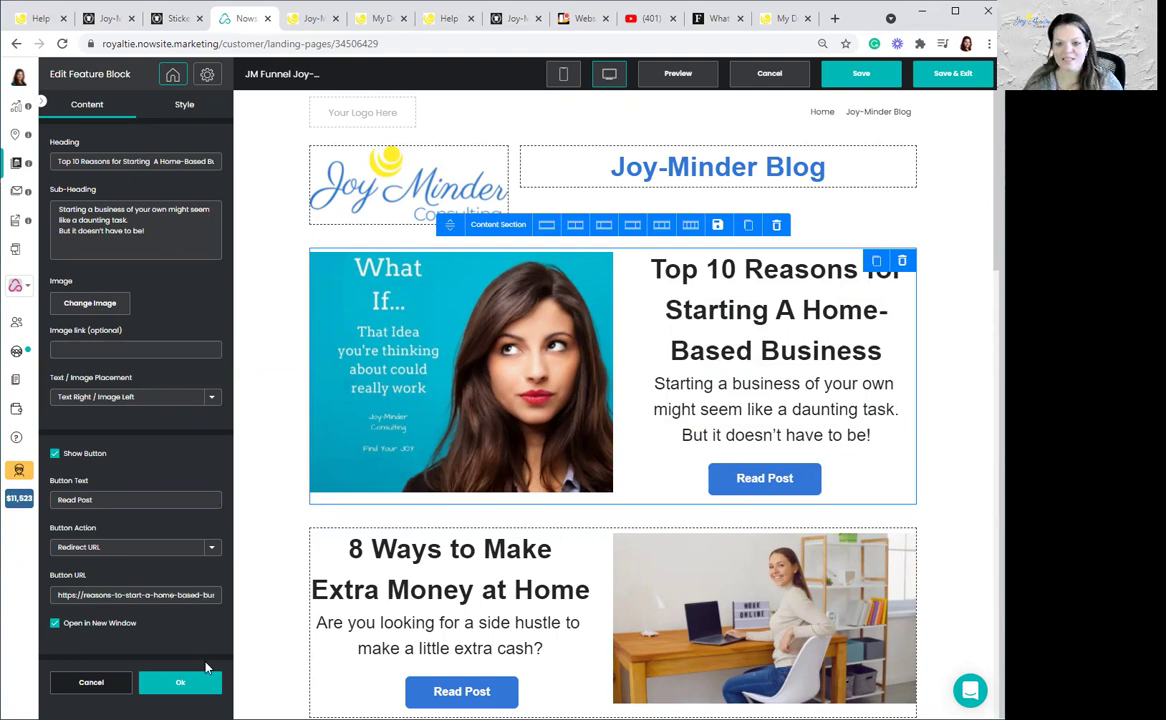
left_click(92, 683)
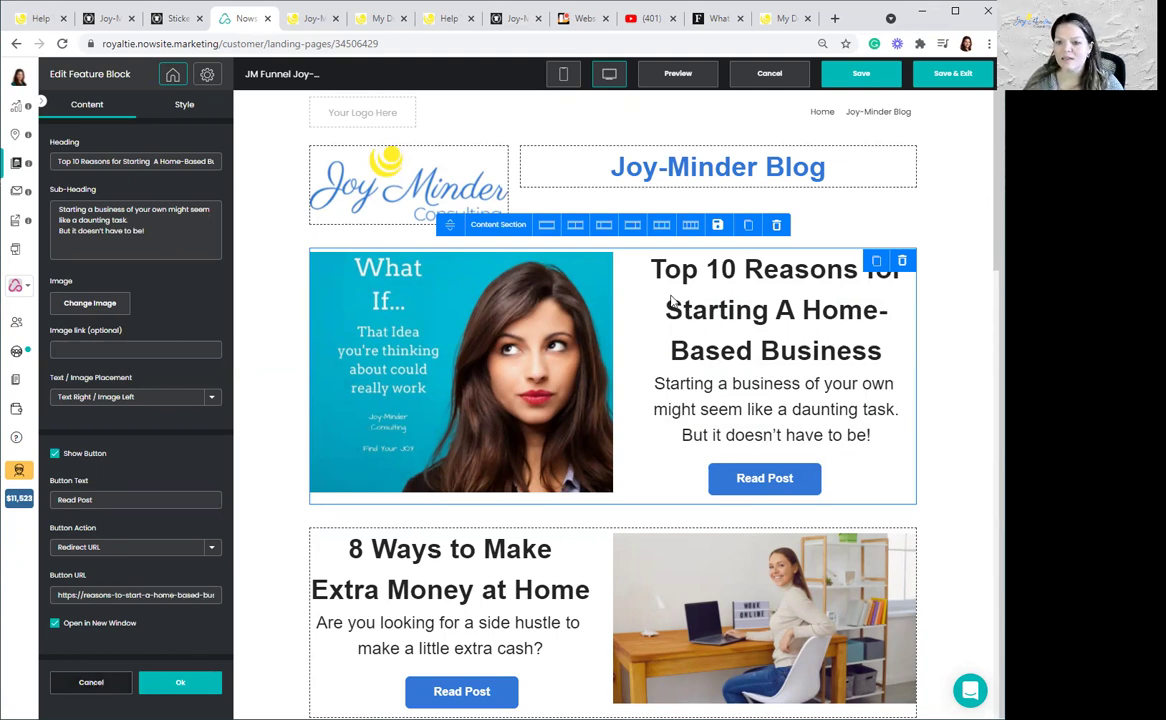
left_click(956, 78)
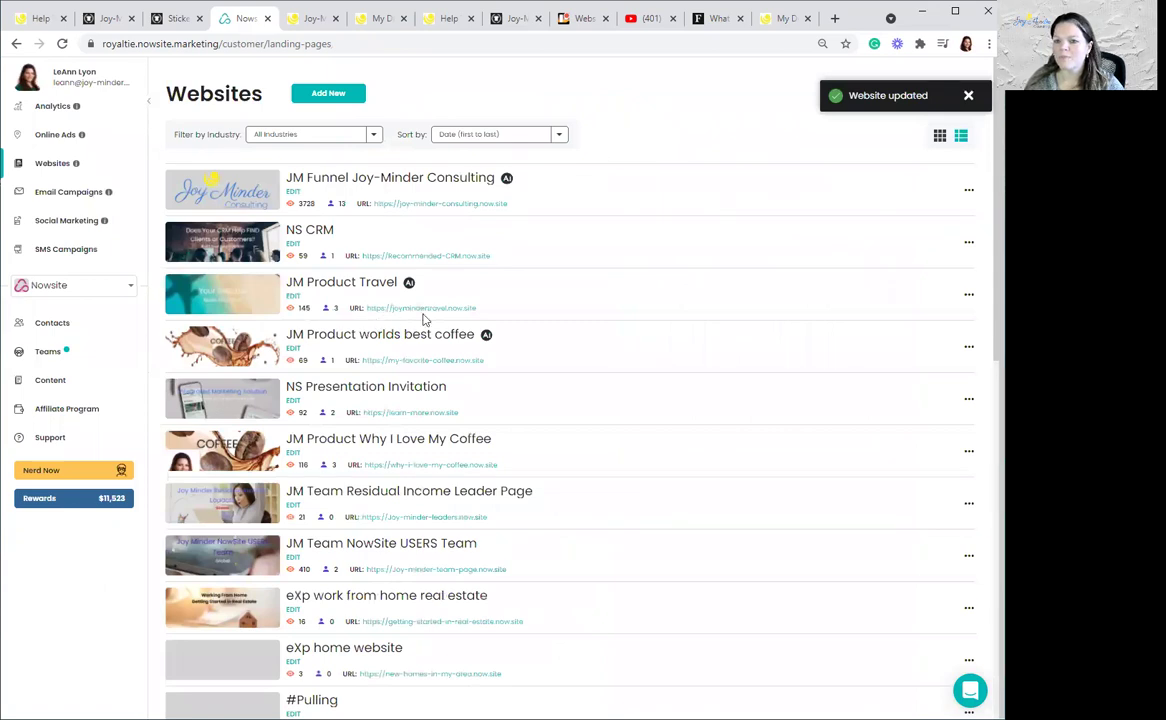
Step: Sort the websites by name and open JM Blog 10 Reasons for Starting a Home Based Business for editing
scroll(500, 250, "down", 2)
scroll(480, 150, "up", 2)
left_click(483, 135)
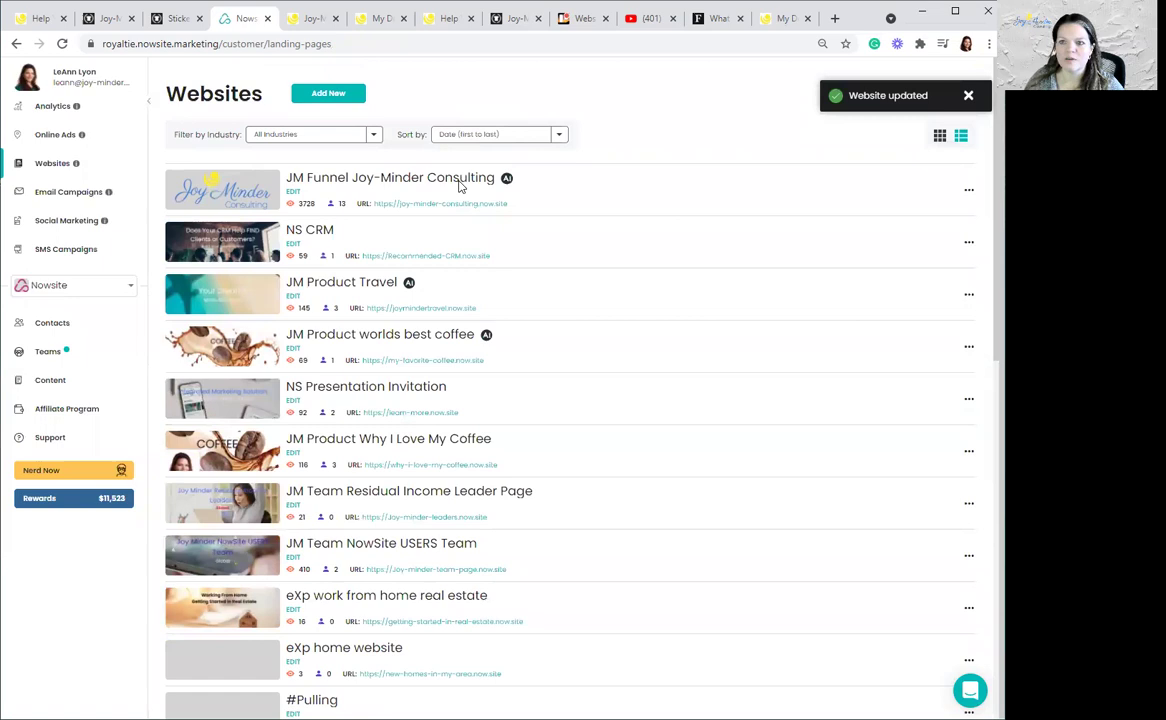
left_click(522, 134)
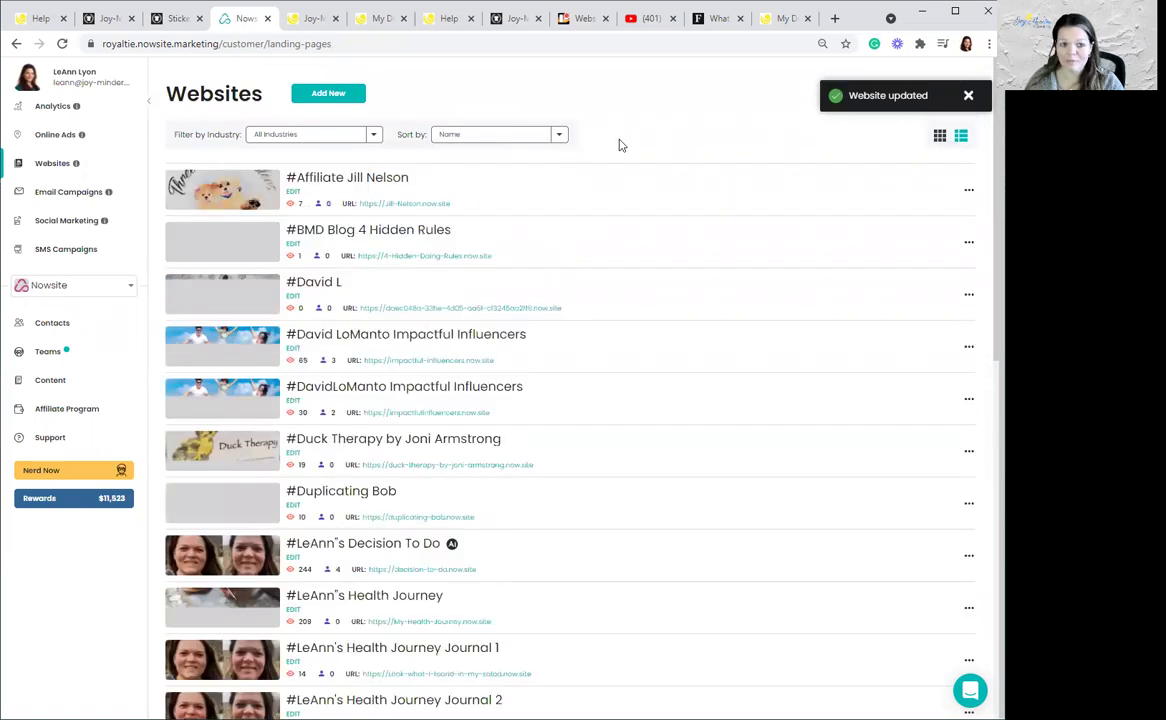
scroll(644, 138, "down", 8)
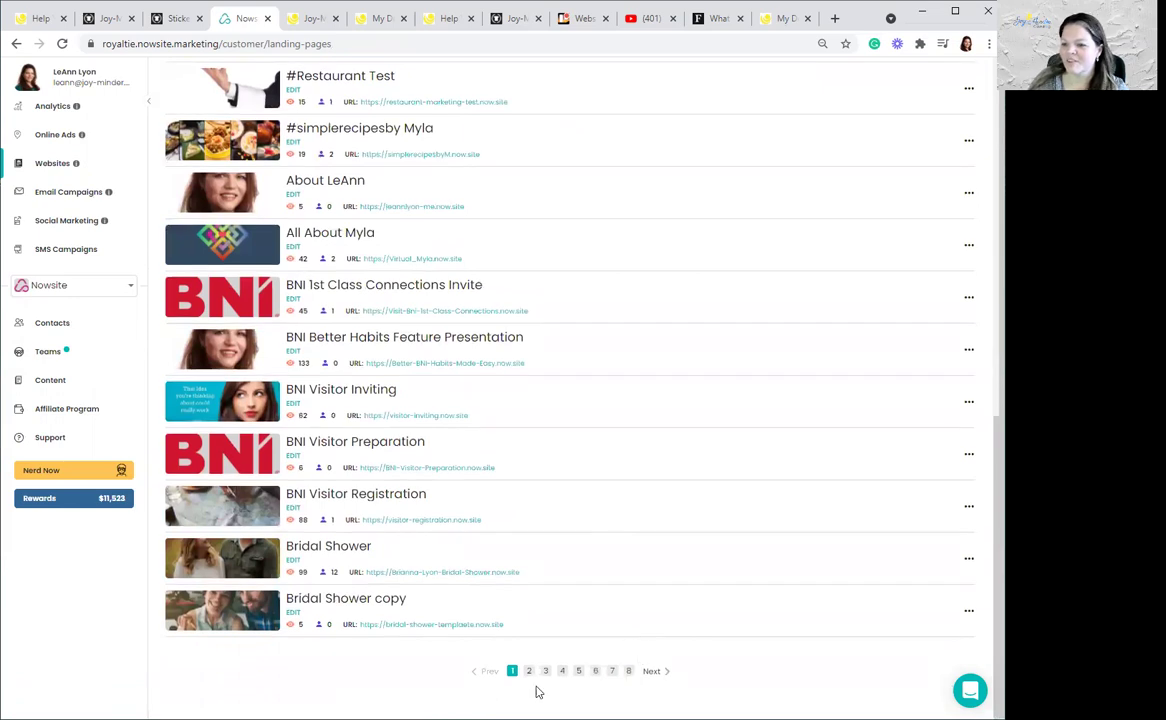
left_click(529, 671)
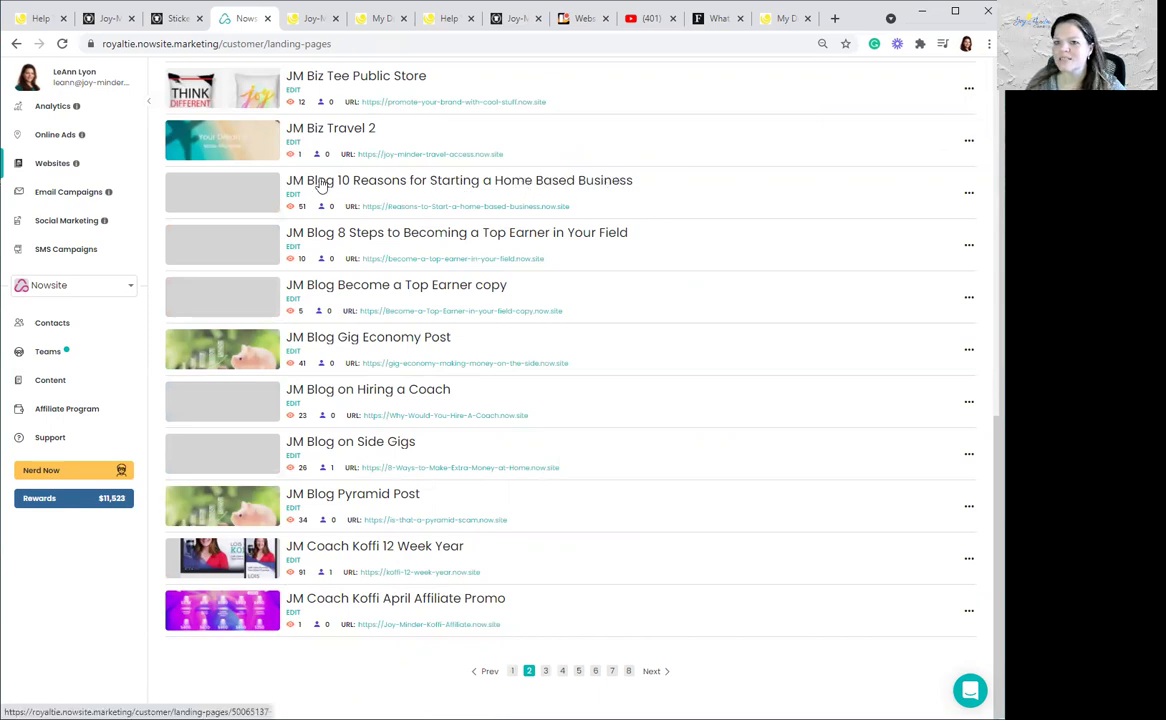
left_click(293, 196)
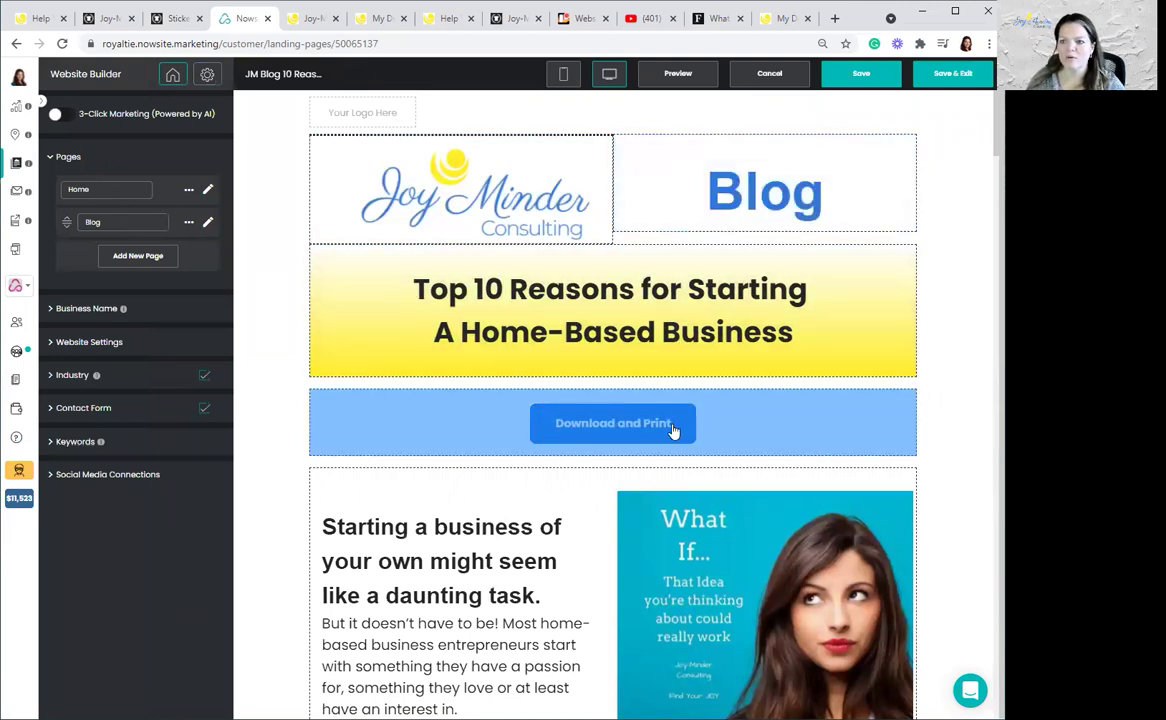
Step: Append the anchor #reasons to the Download and Print button's redirect URL, and save and exit the blog post website
left_click(435, 429)
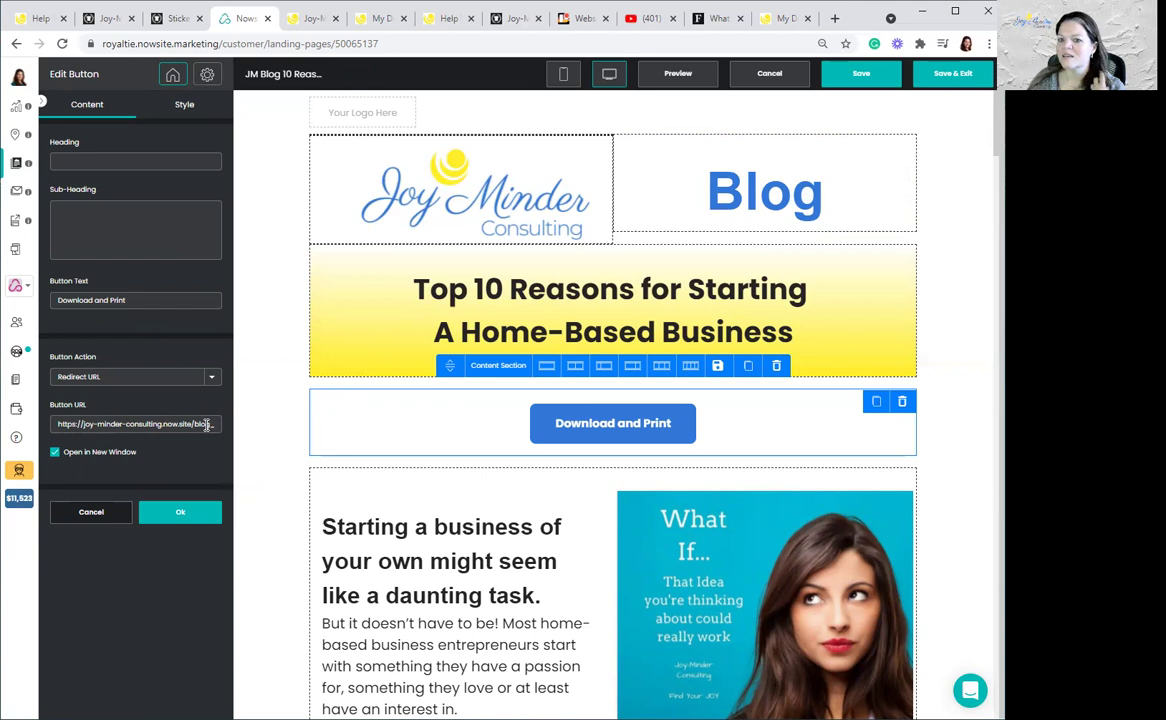
key("Right")
key("Right")
key("Right")
key("Right")
key("Right")
key("Right")
key("Right")
key("Right")
key("Right")
key("Right")
key("Right")
key("Right")
key("Right")
key("Right")
key("Right")
key("Right")
key("Right")
type("#reasons")
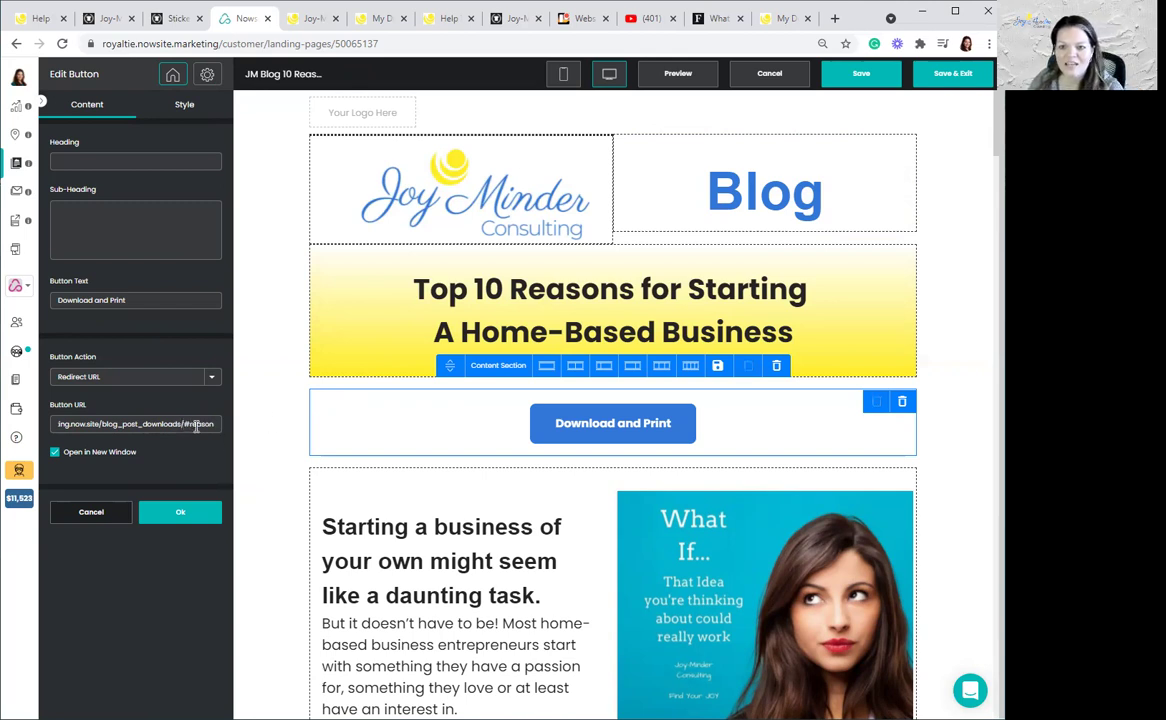
left_click(158, 514)
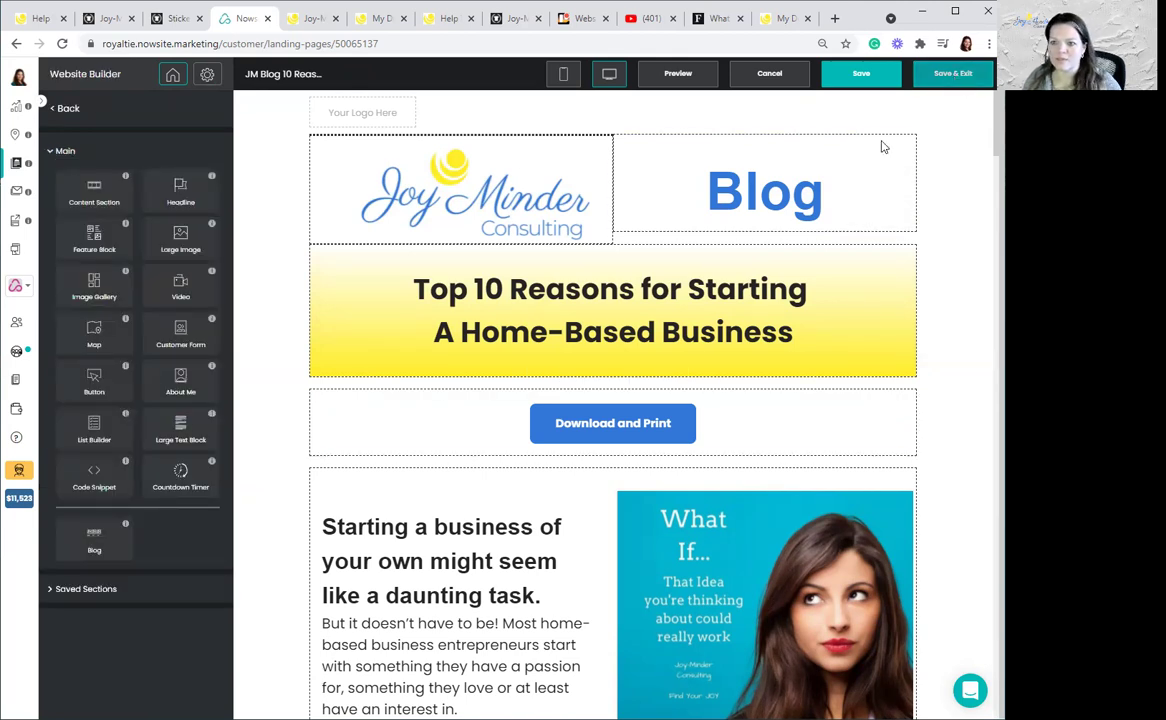
left_click(955, 75)
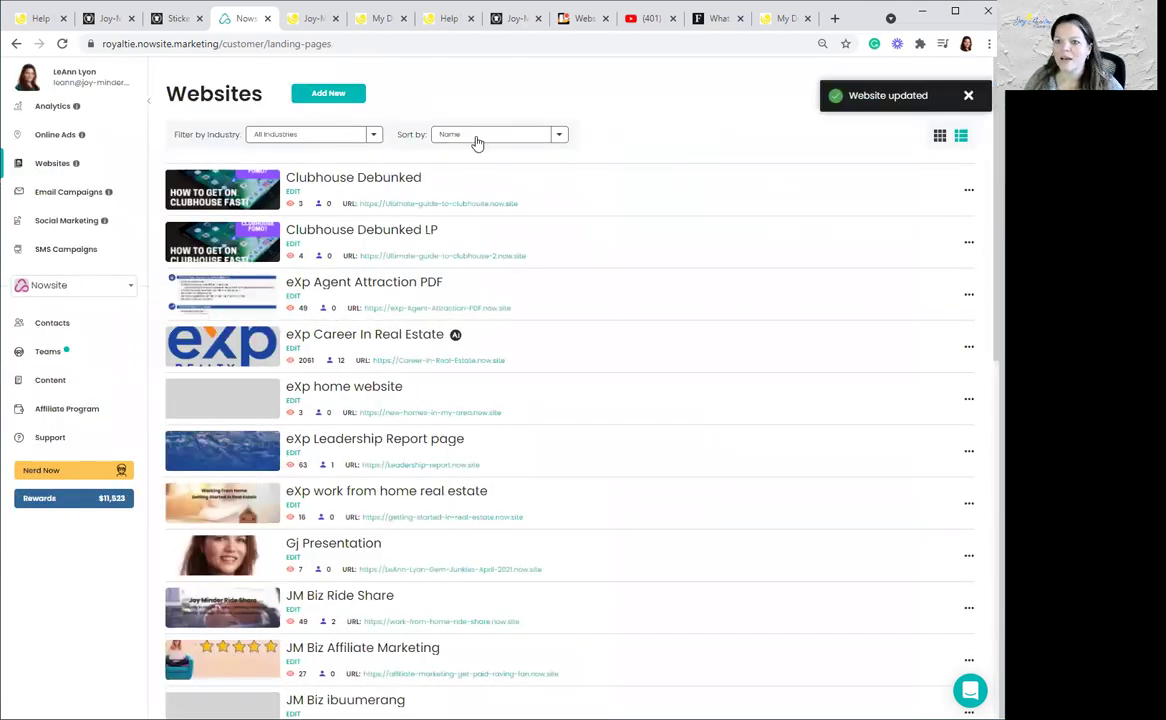
Step: Sort the websites by Date (first to last) and open JM Funnel Joy-Minder Consulting for editing
left_click(477, 143)
left_click(471, 155)
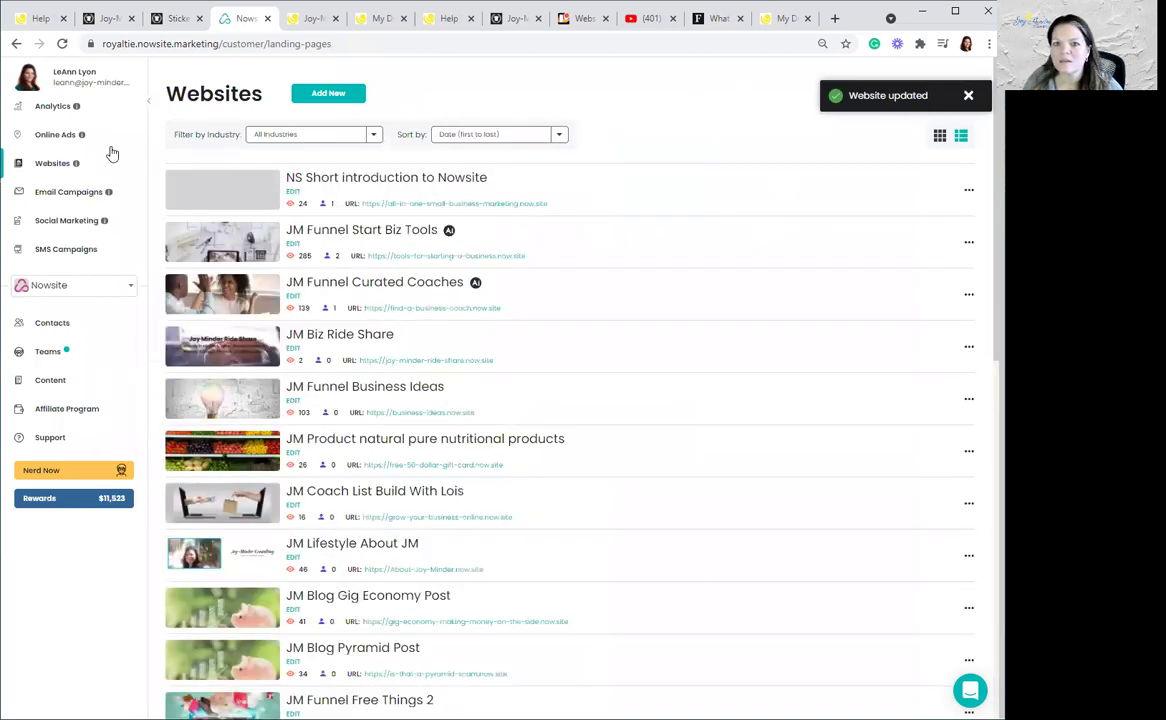
scroll(450, 340, "down", 6)
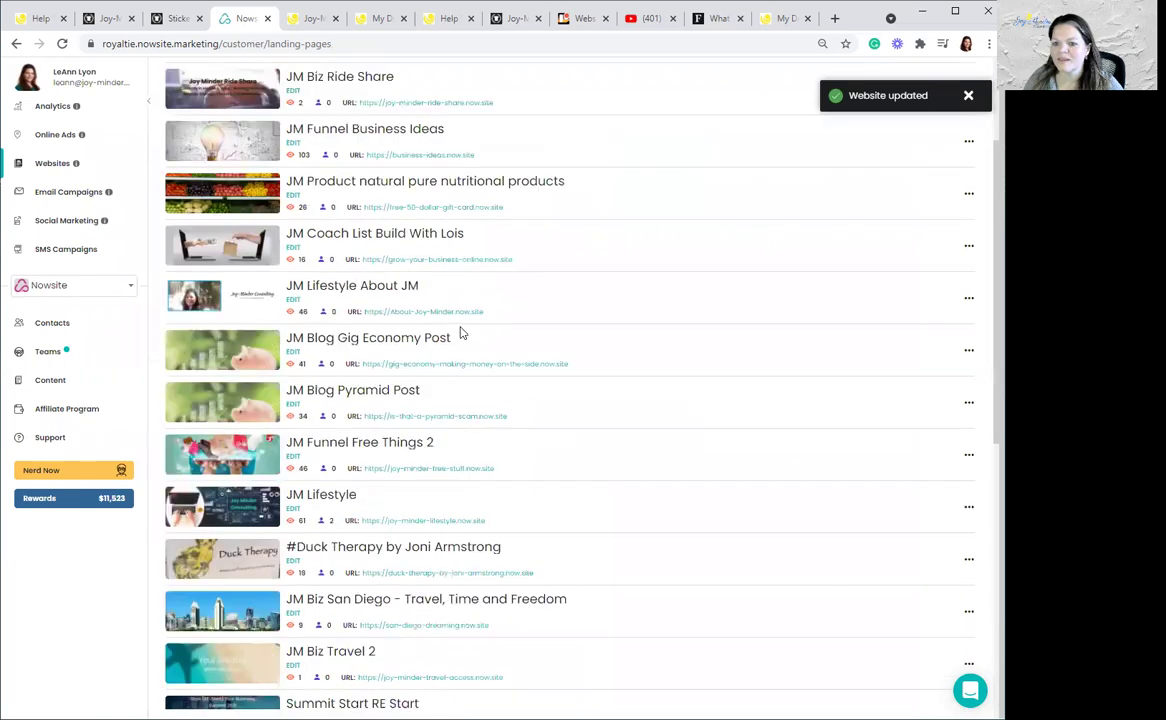
scroll(388, 641, "down", 2)
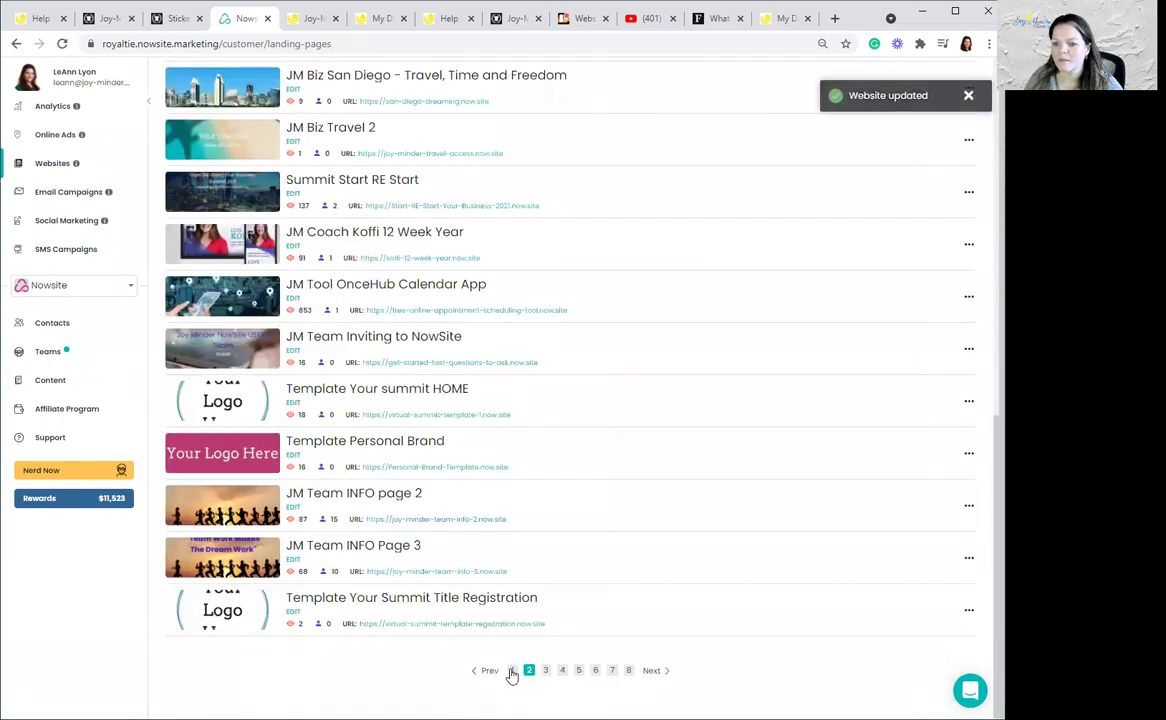
left_click(512, 670)
scroll(552, 125, "up", 6)
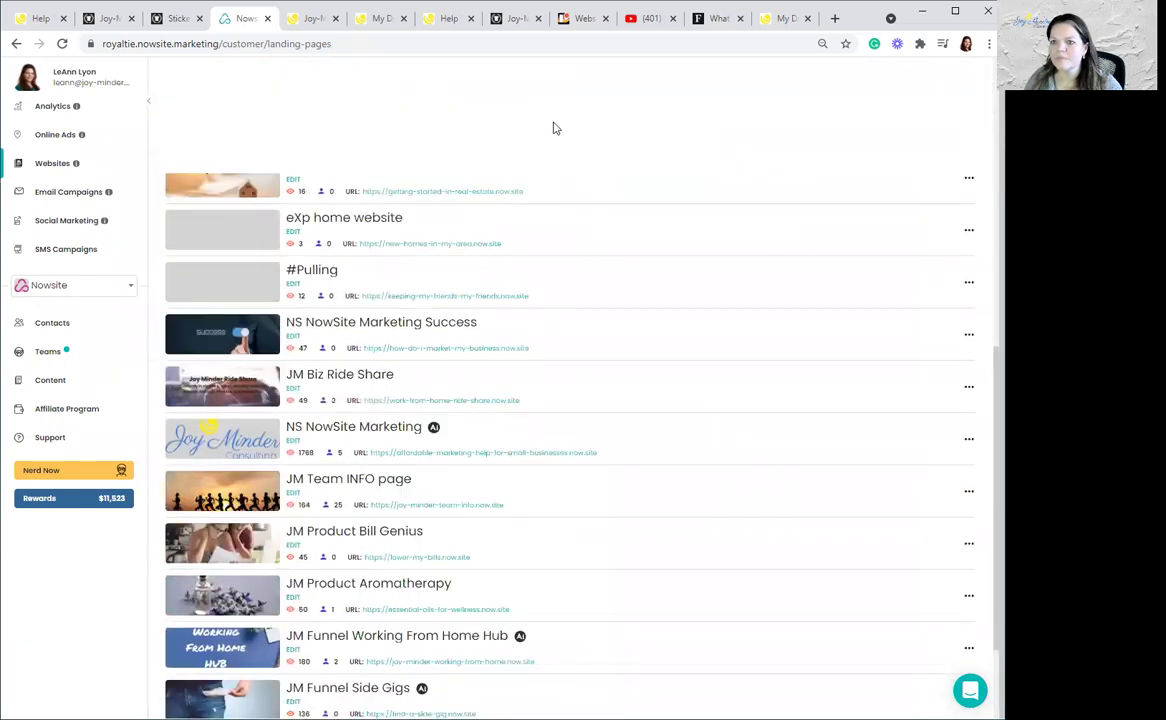
scroll(329, 112, "up", 1)
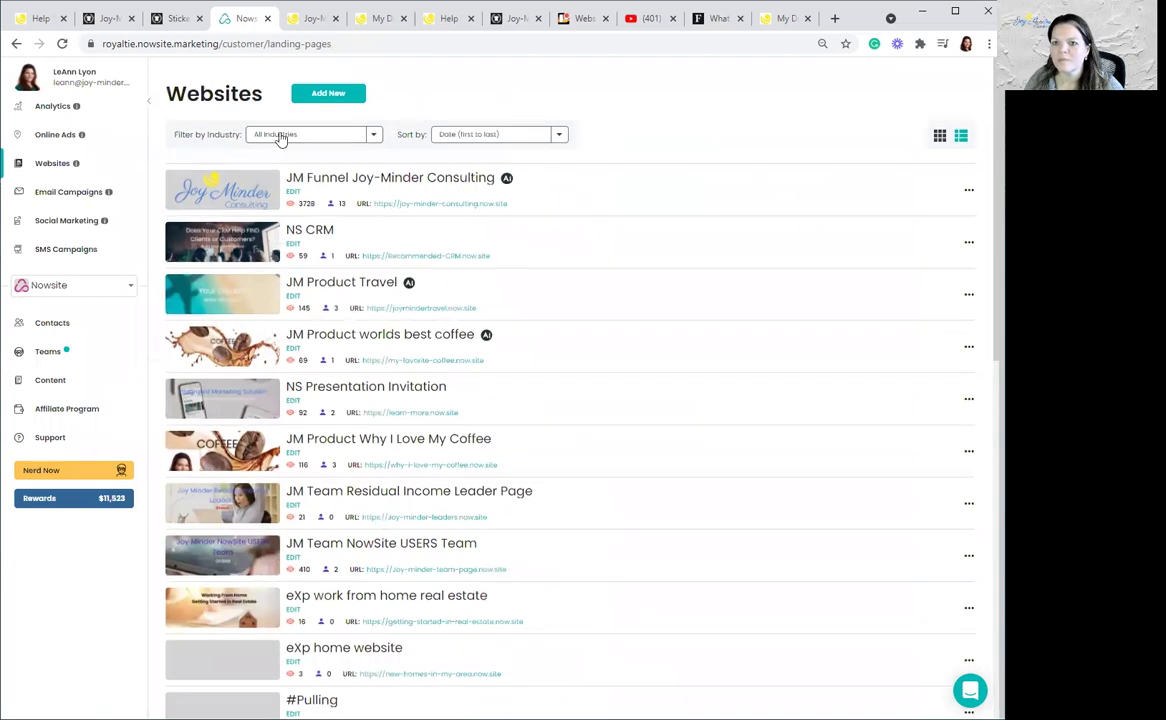
left_click(291, 196)
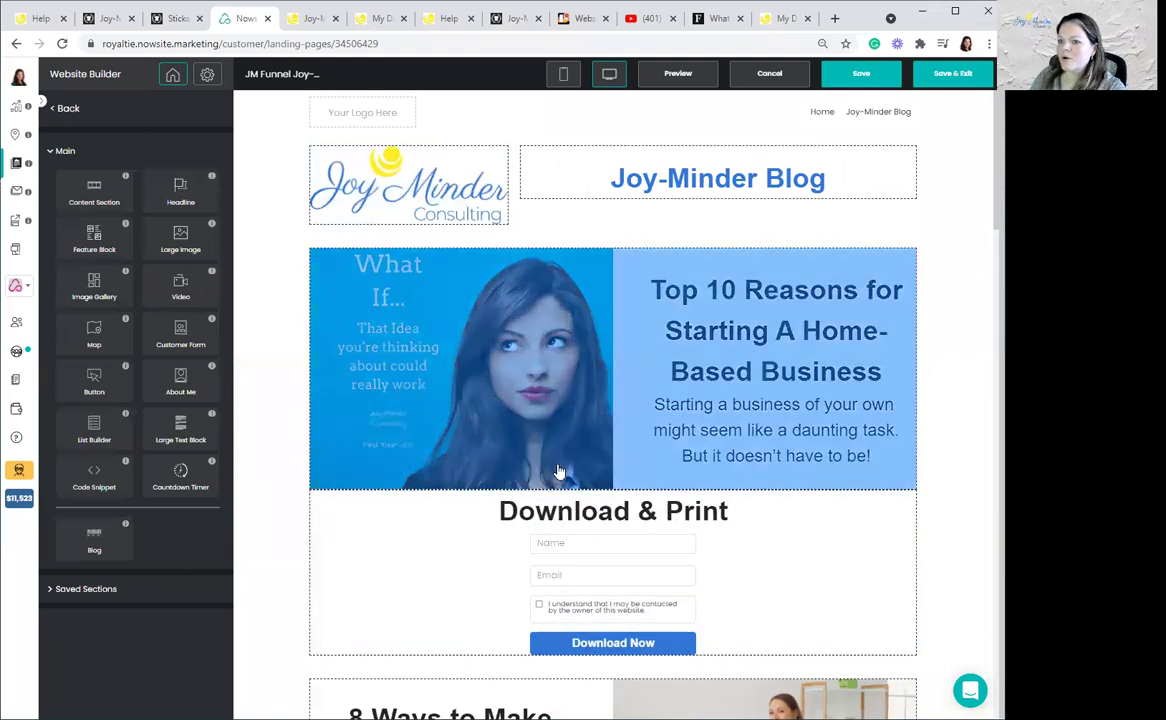
Step: Set the section ID of the Top 10 Reasons download section to "reasons"
left_click(266, 388)
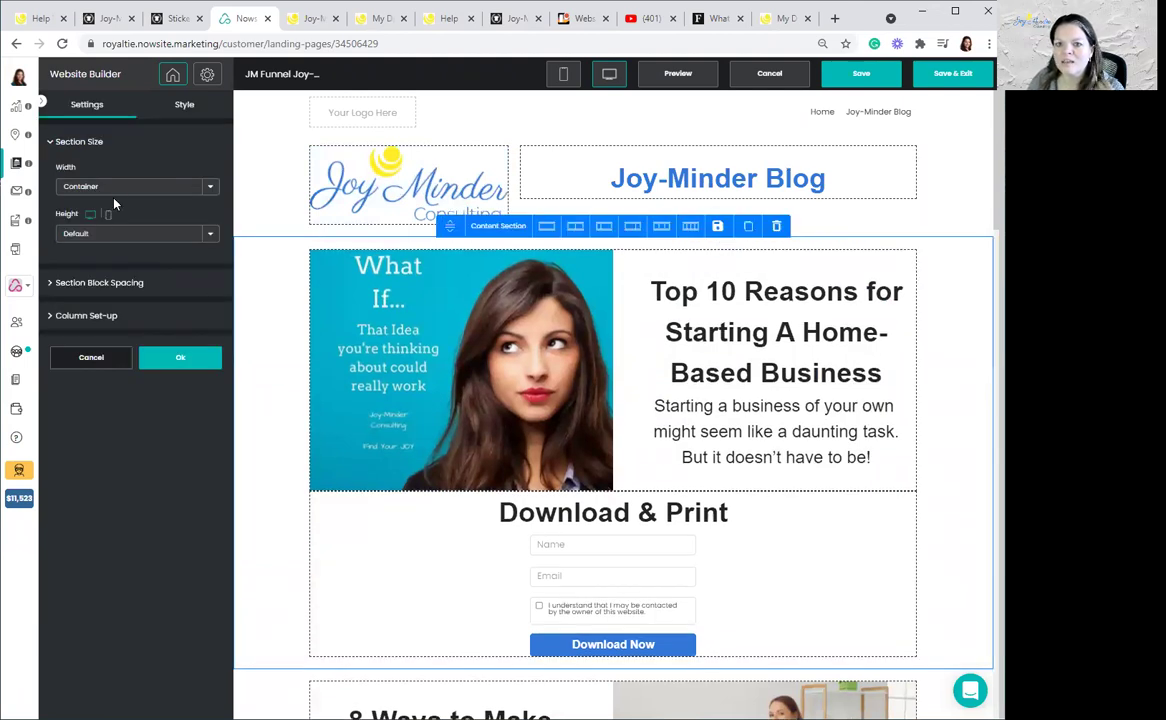
left_click(187, 106)
left_click(82, 346)
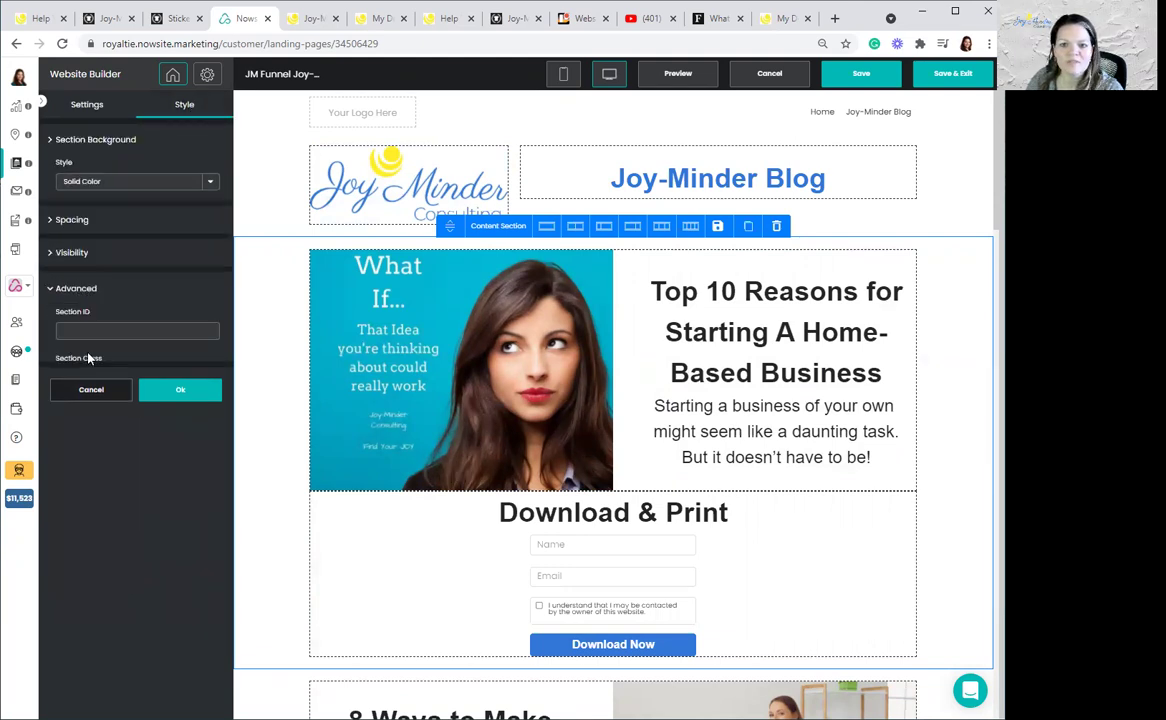
left_click(93, 287)
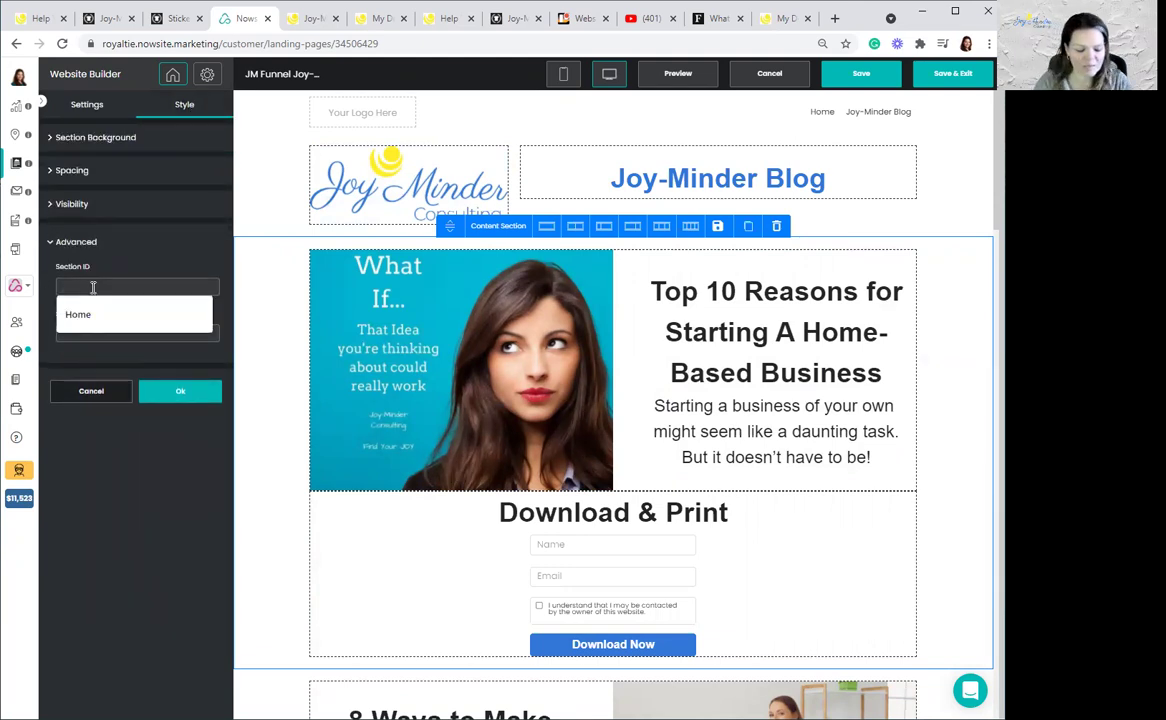
type("reasons")
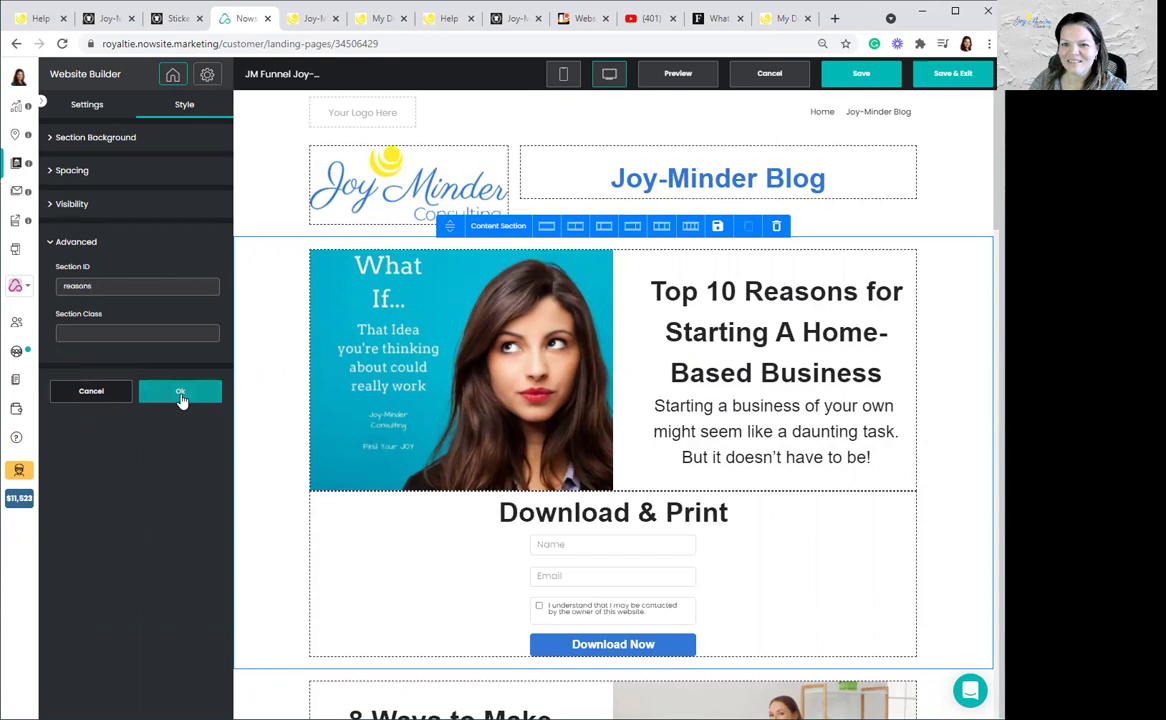
left_click(181, 395)
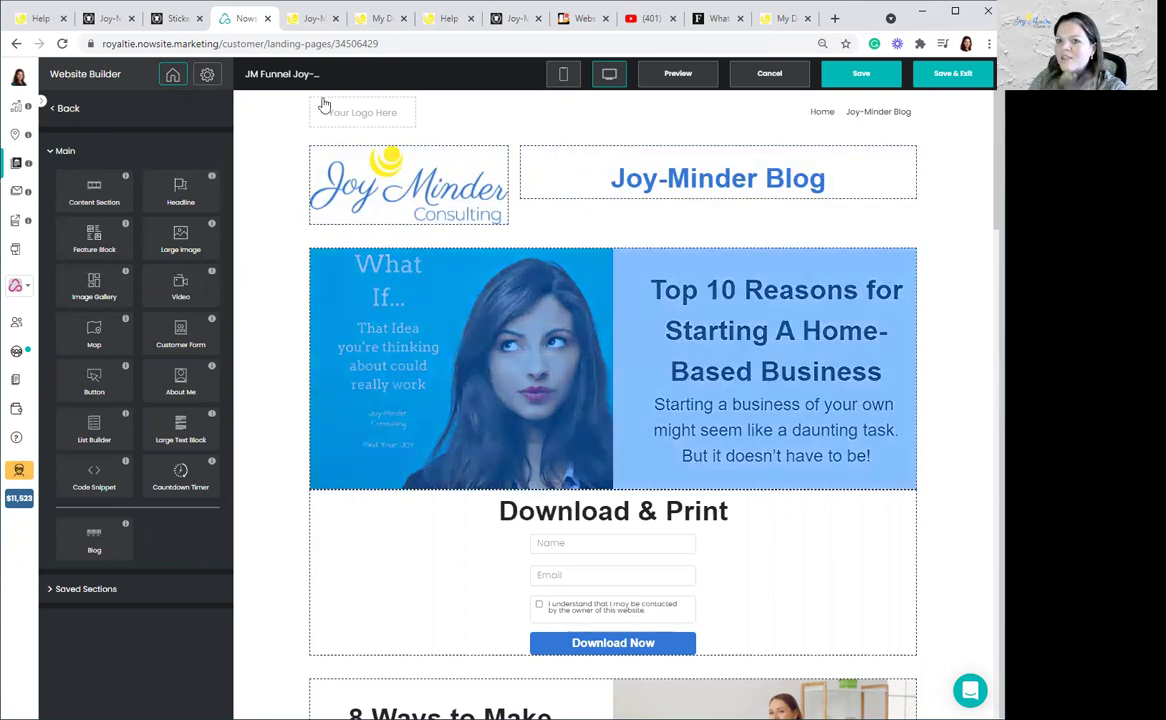
Step: Open reasons-to-start-a-home-based-business.now.site/home in a new browser tab and test its Download and Print button
left_click(324, 22)
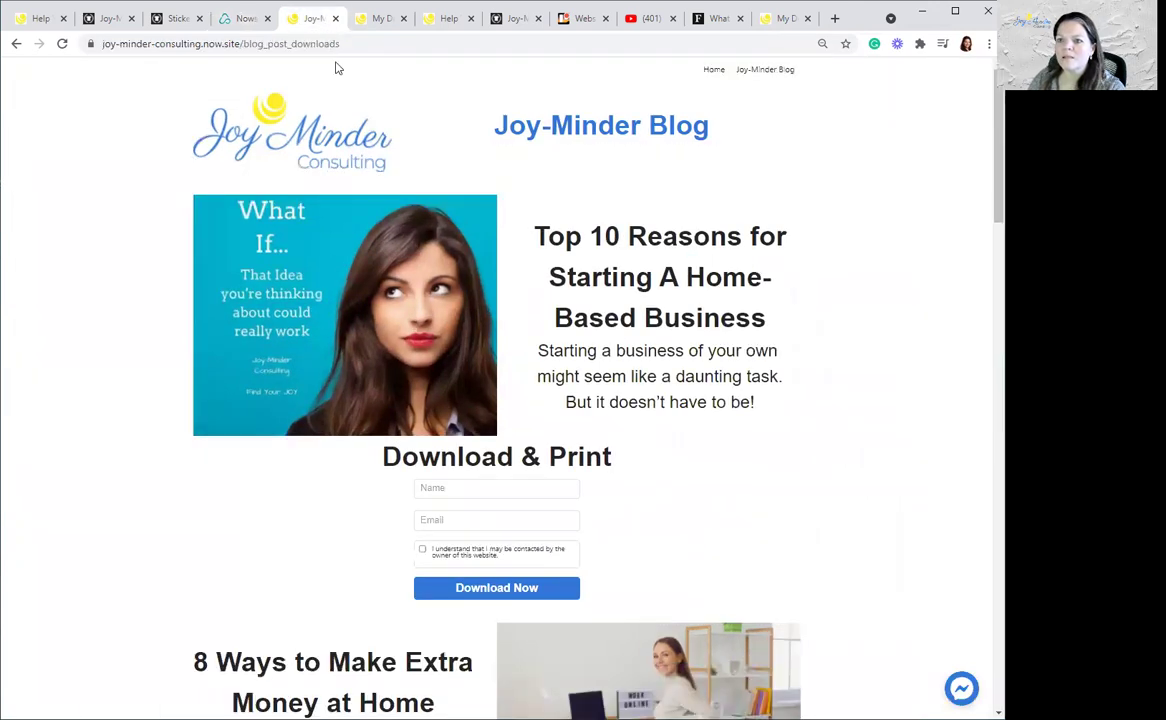
left_click(834, 18)
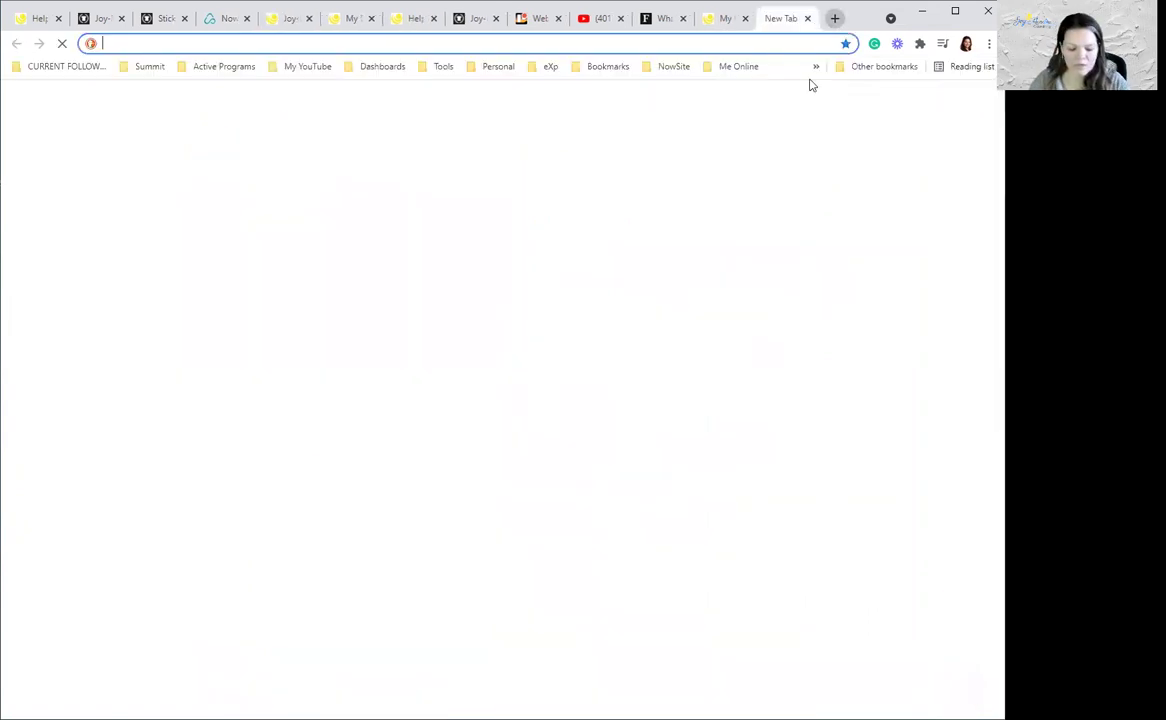
type("reasons-to-start-a-home-based-business.now.site/home")
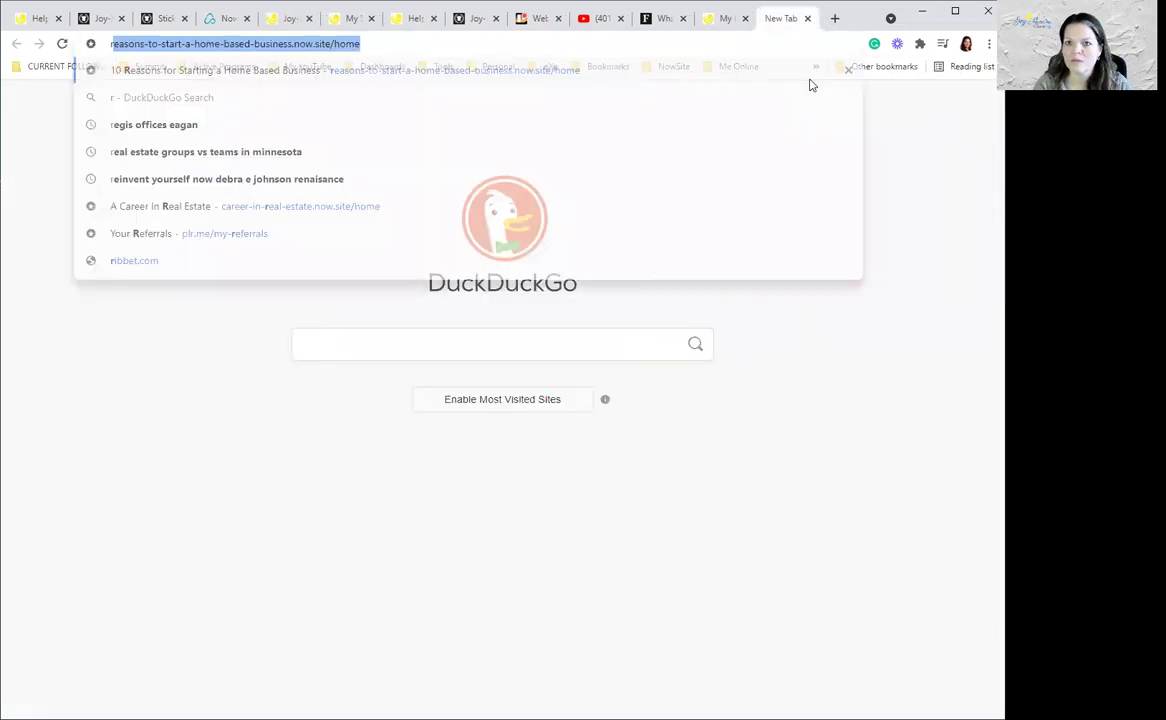
key("Return")
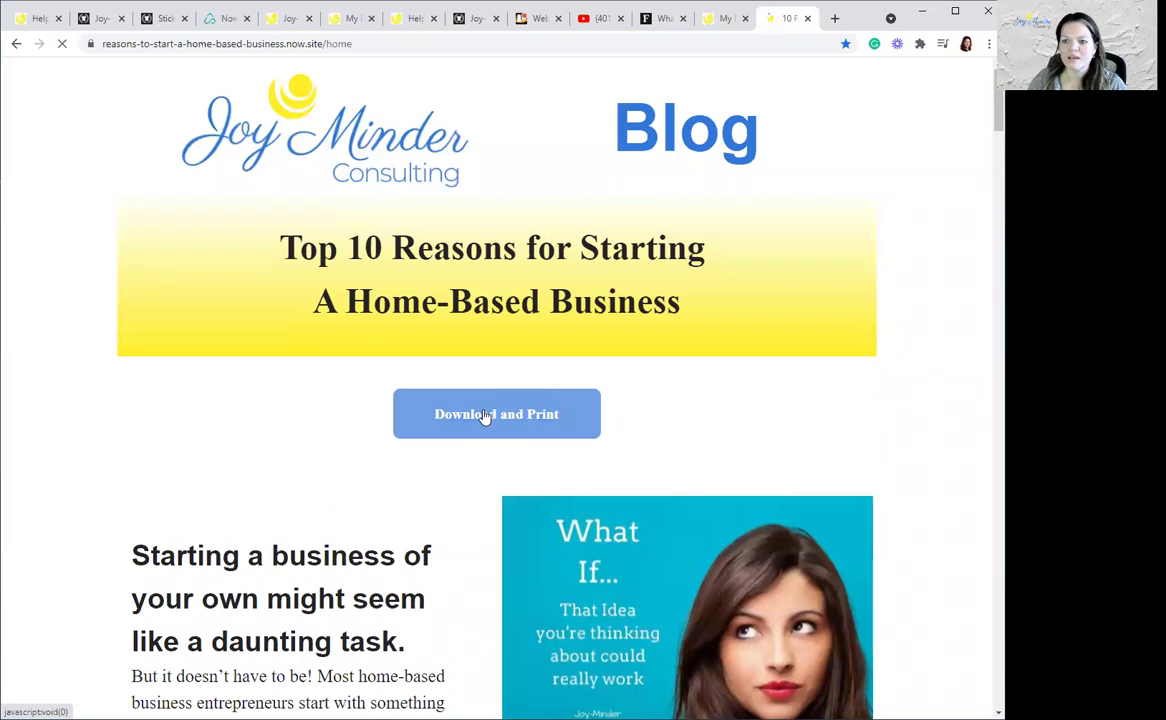
left_click(484, 416)
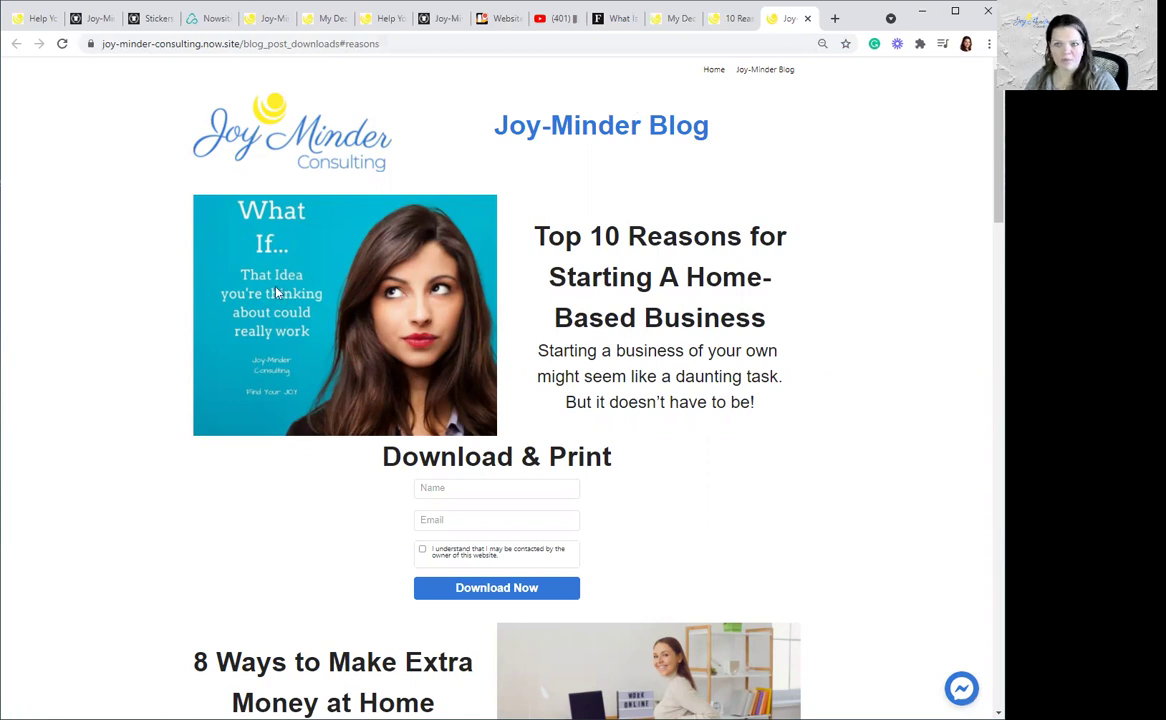
Step: Return to the Joy-Minder Consulting website in the builder, and save and exit it
left_click(262, 22)
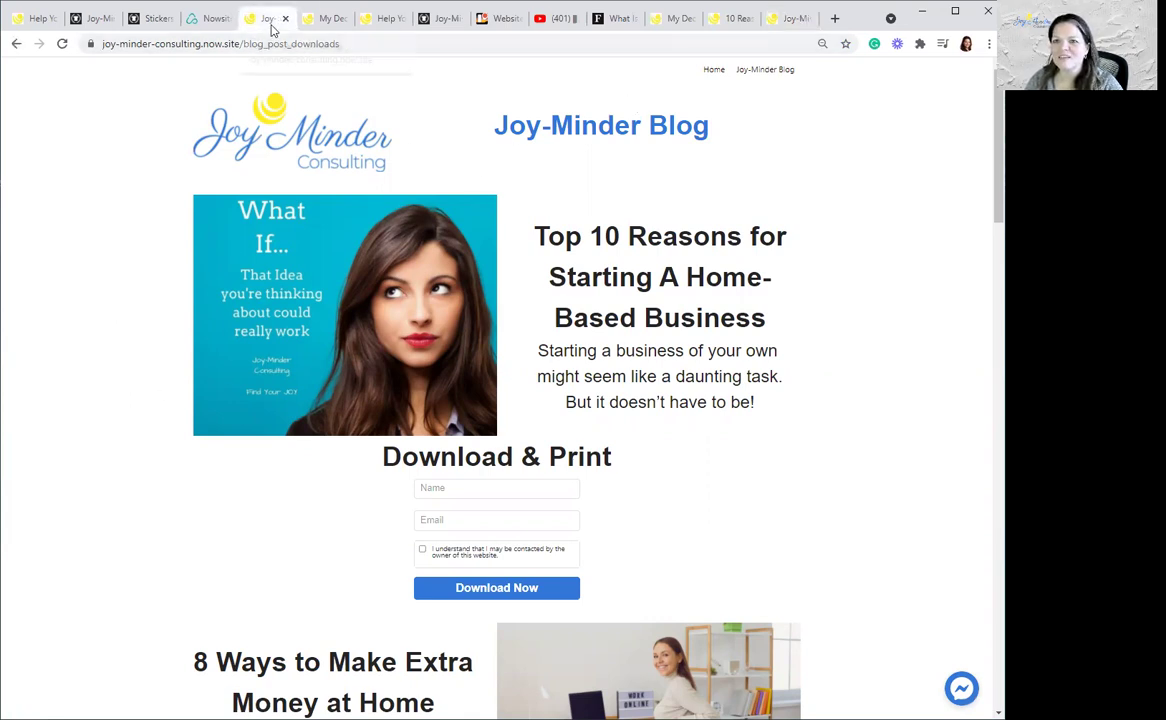
left_click(215, 27)
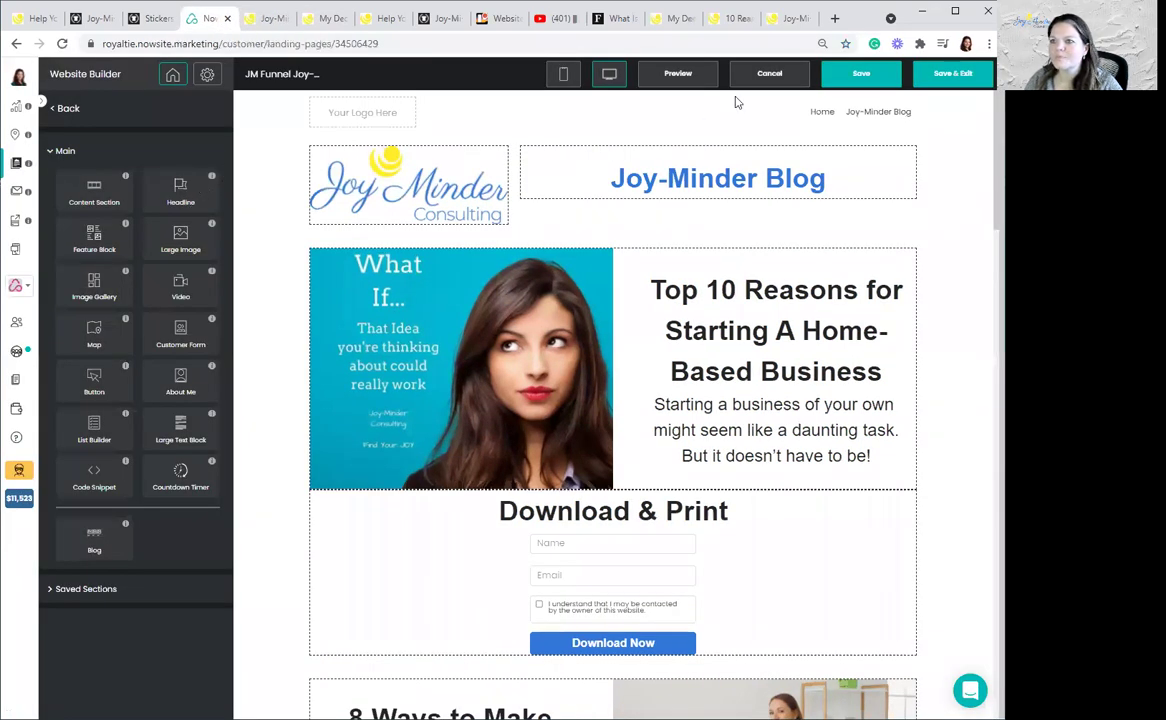
left_click(835, 18)
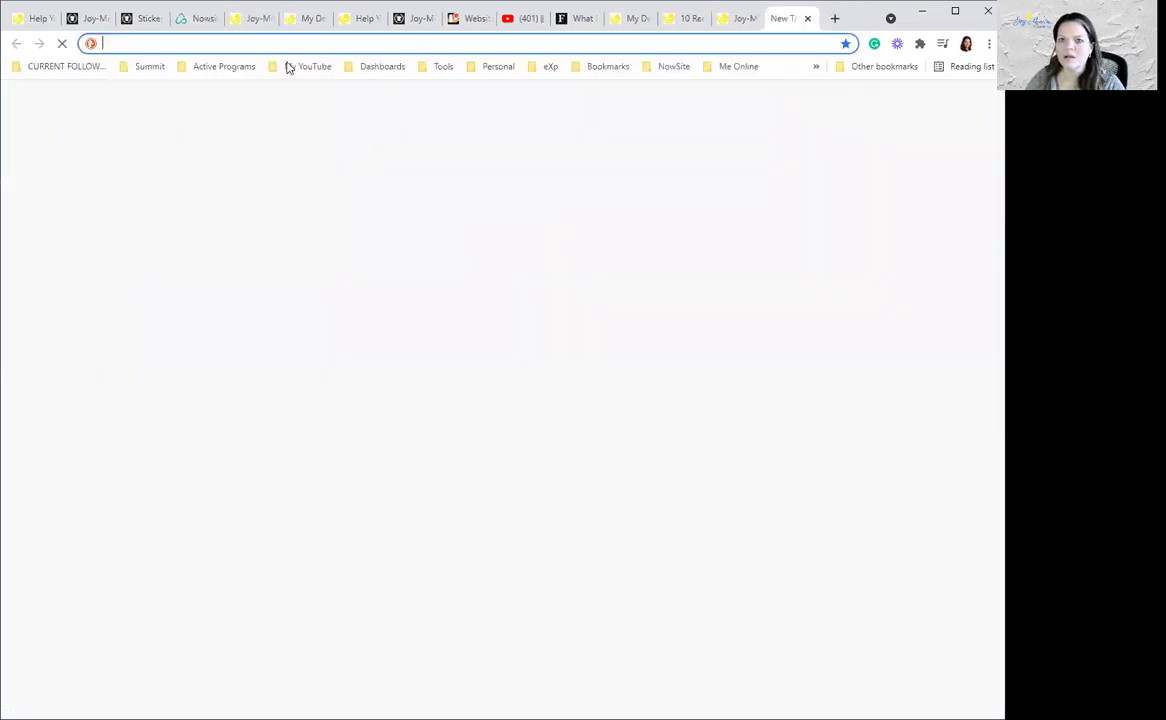
left_click(200, 20)
left_click(861, 76)
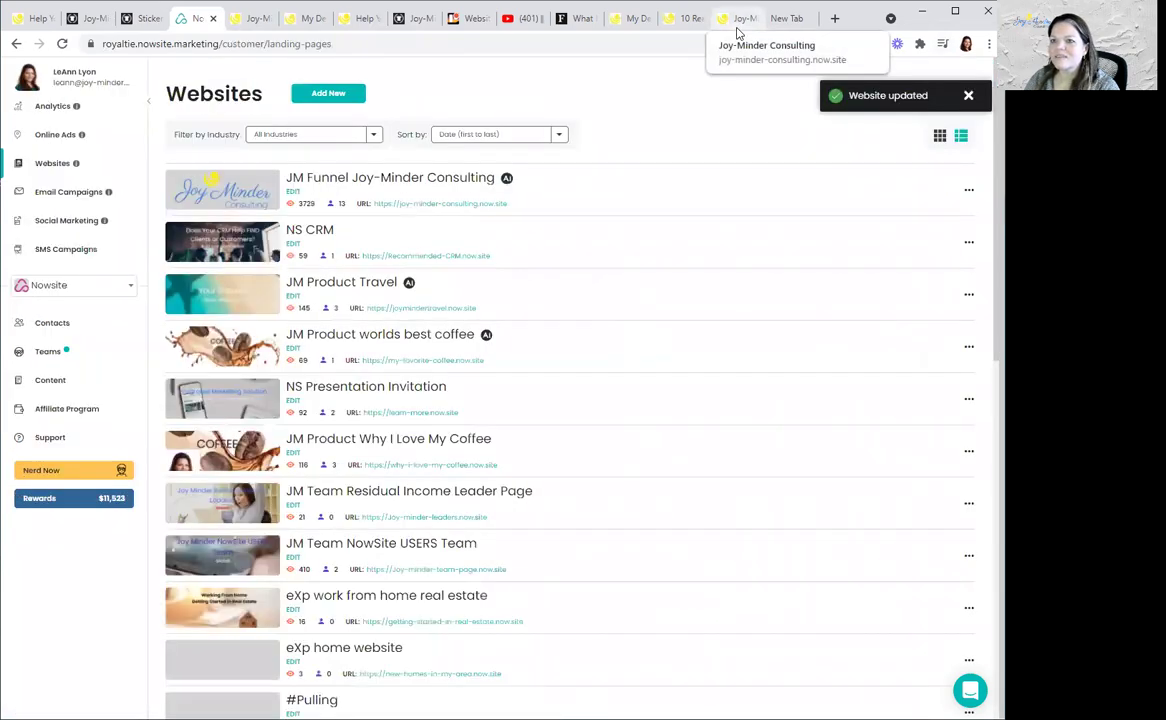
Step: Compare the live download page at the #reasons anchor with the Top 10 Reasons blog post that links to it
left_click(736, 30)
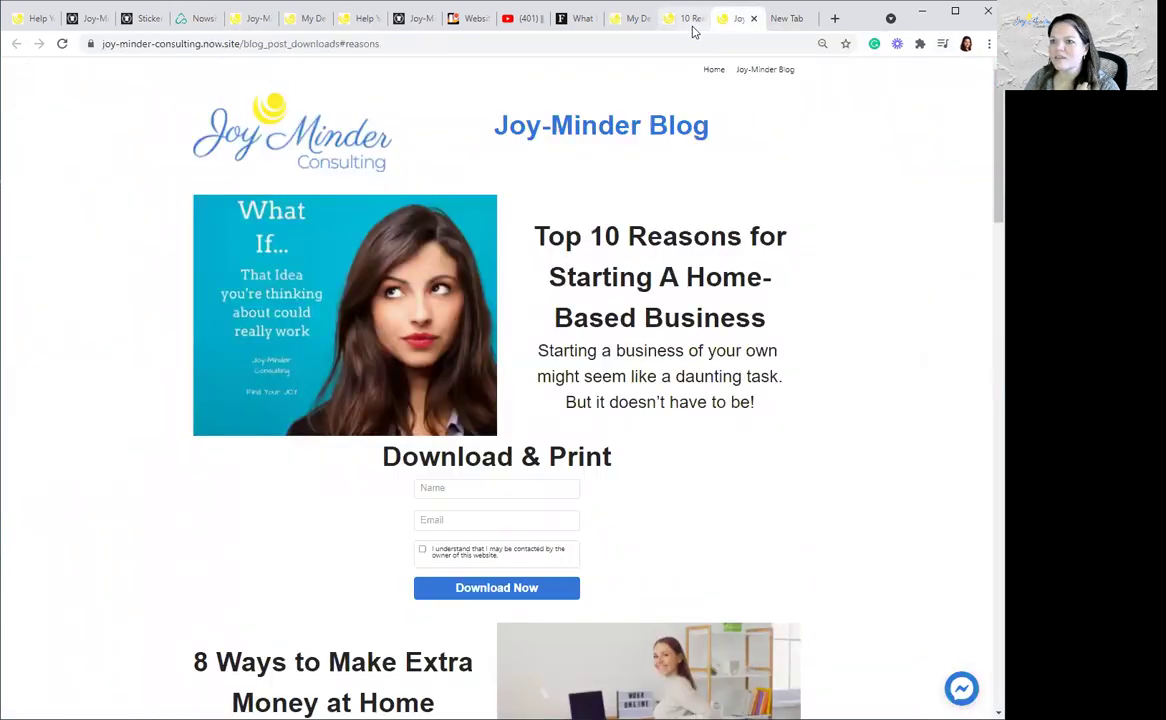
left_click(689, 27)
left_click(737, 28)
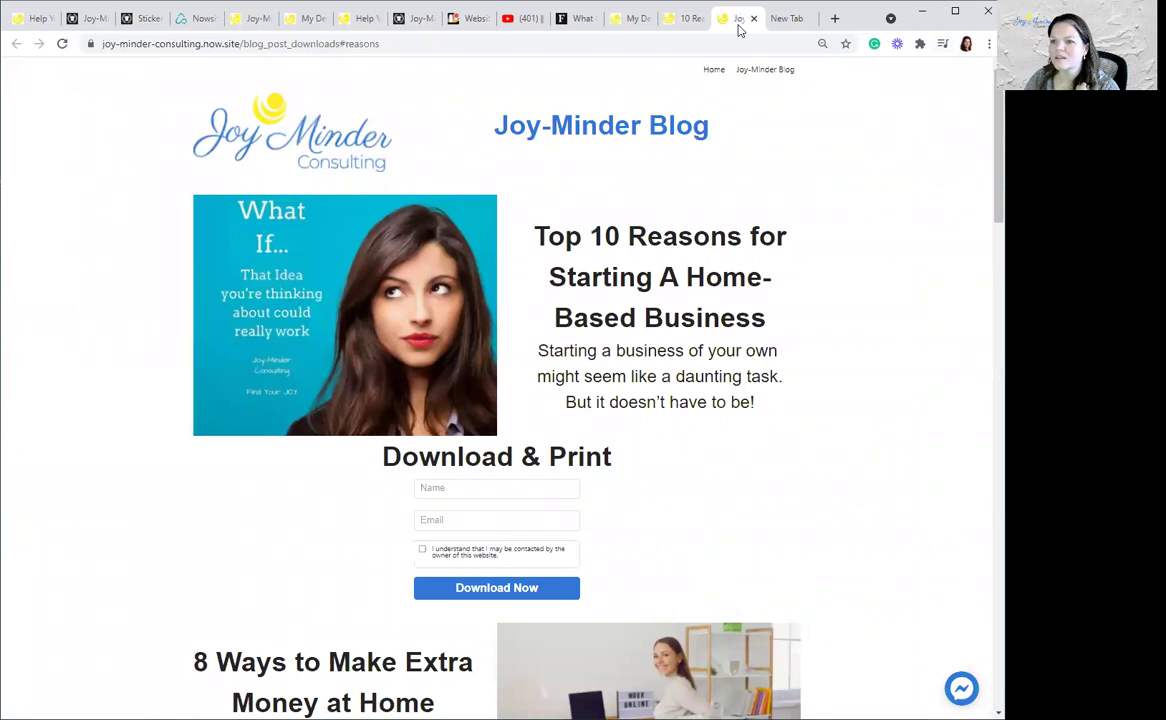
left_click(690, 30)
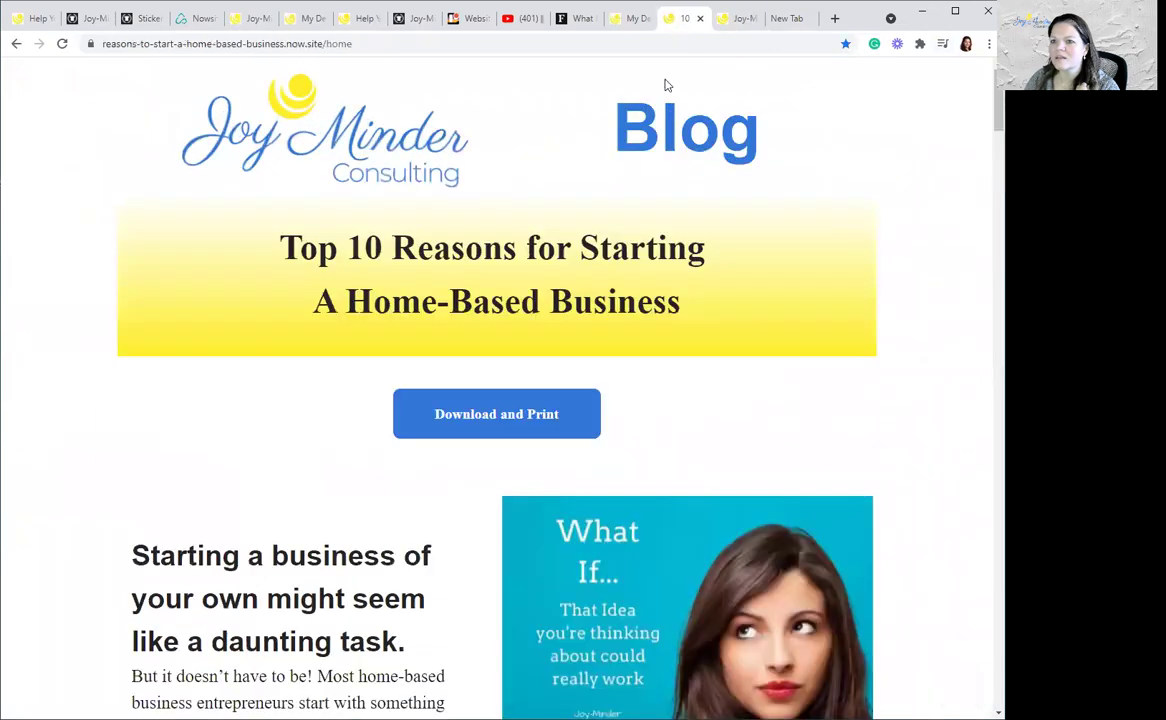
Step: Test the Top 10 Reasons post's Download and Print button and review the download sections down to 8 Steps to Becoming a Top Earner
left_click(510, 427)
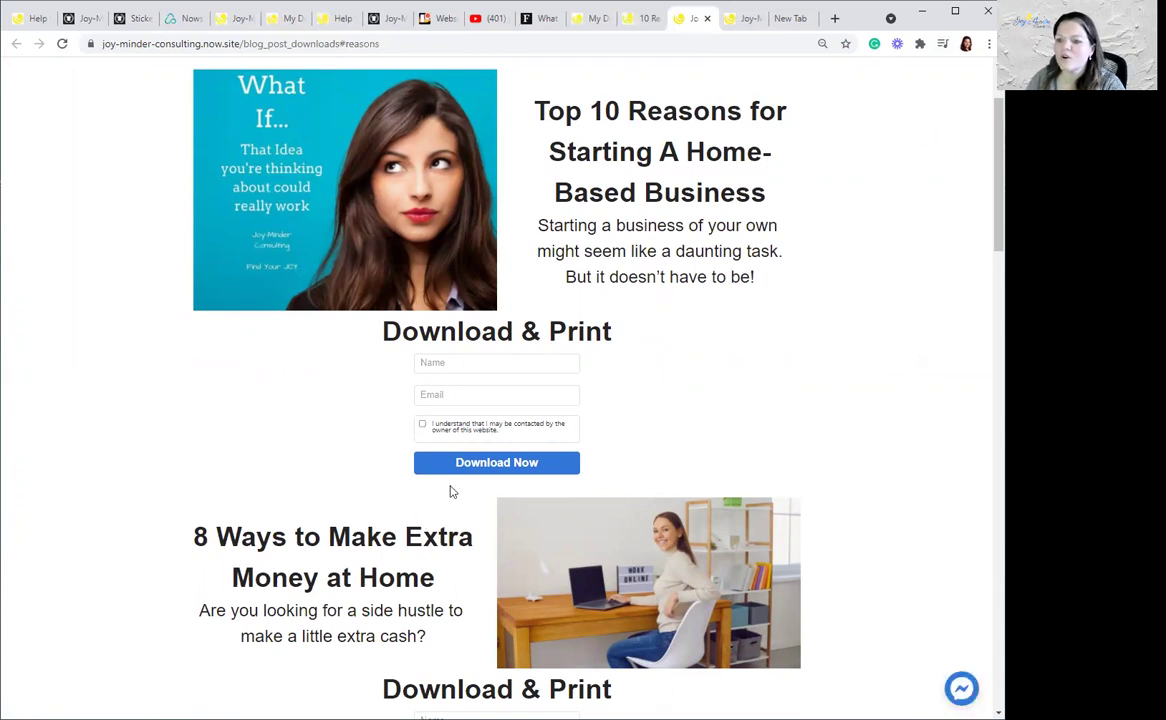
scroll(869, 336, "down", 8)
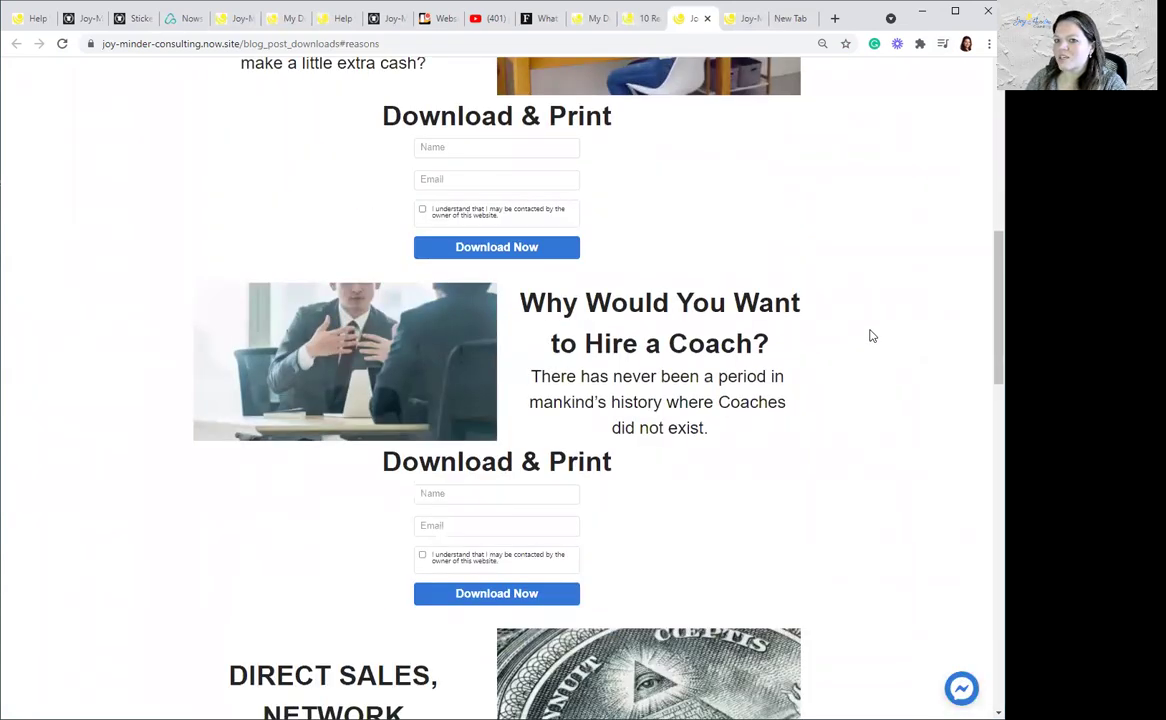
scroll(869, 336, "down", 6)
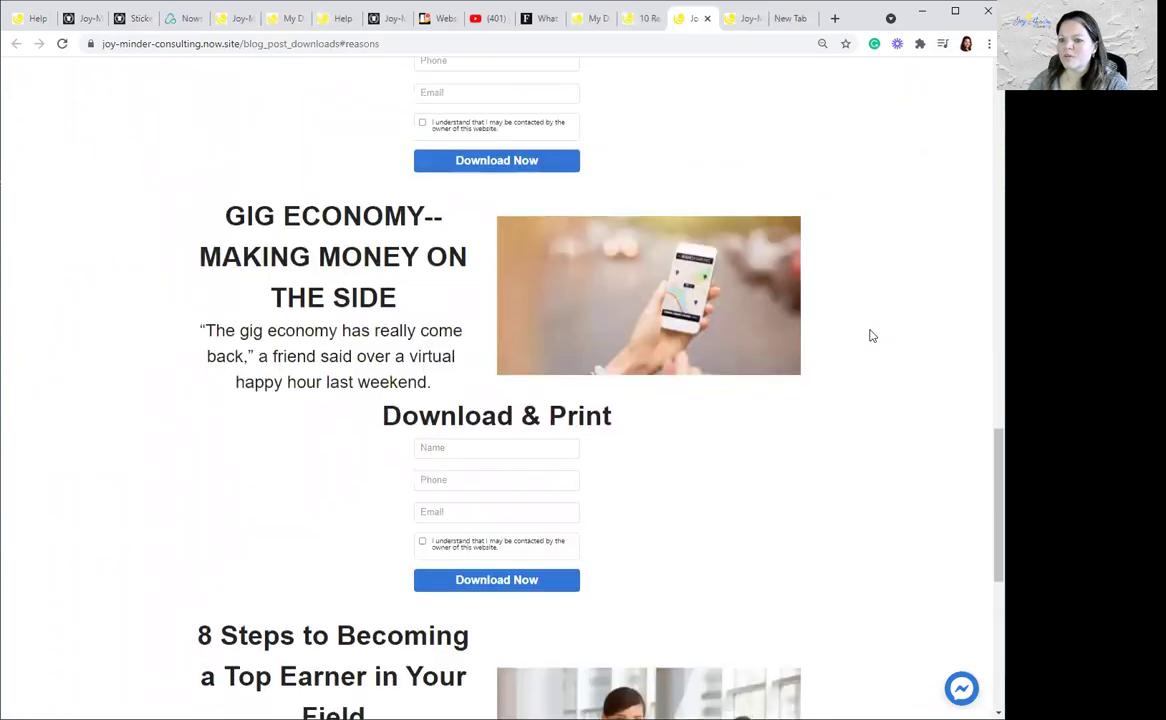
scroll(869, 336, "down", 5)
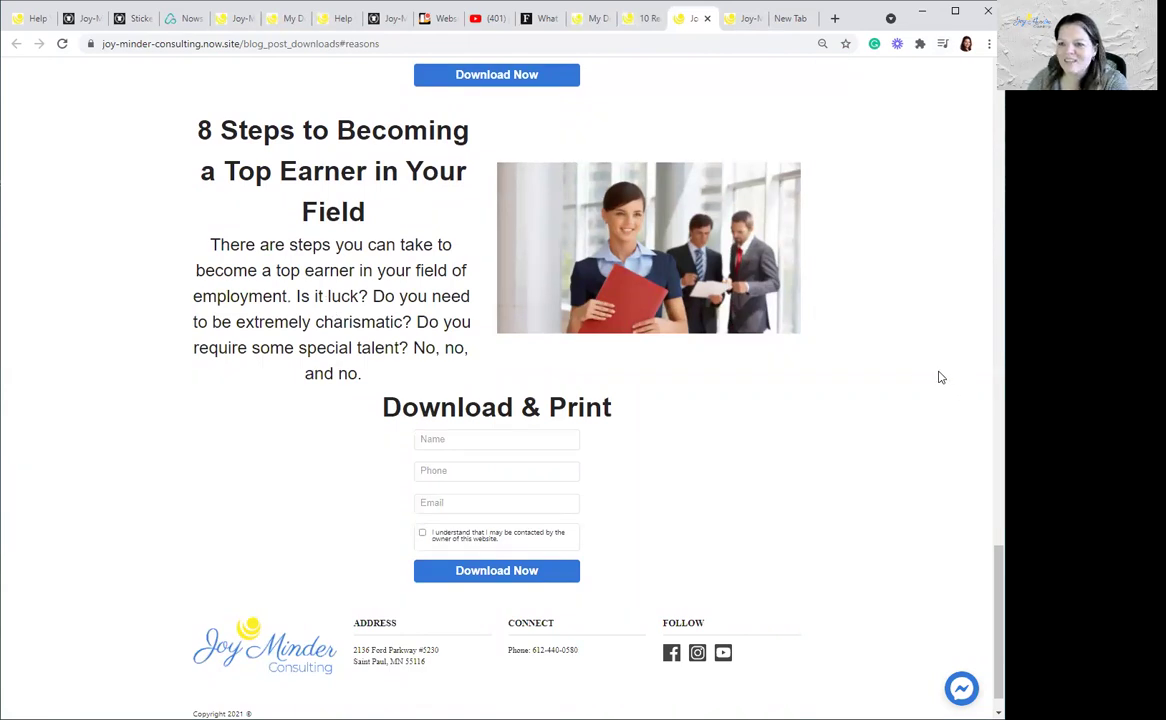
scroll(940, 377, "up", 3)
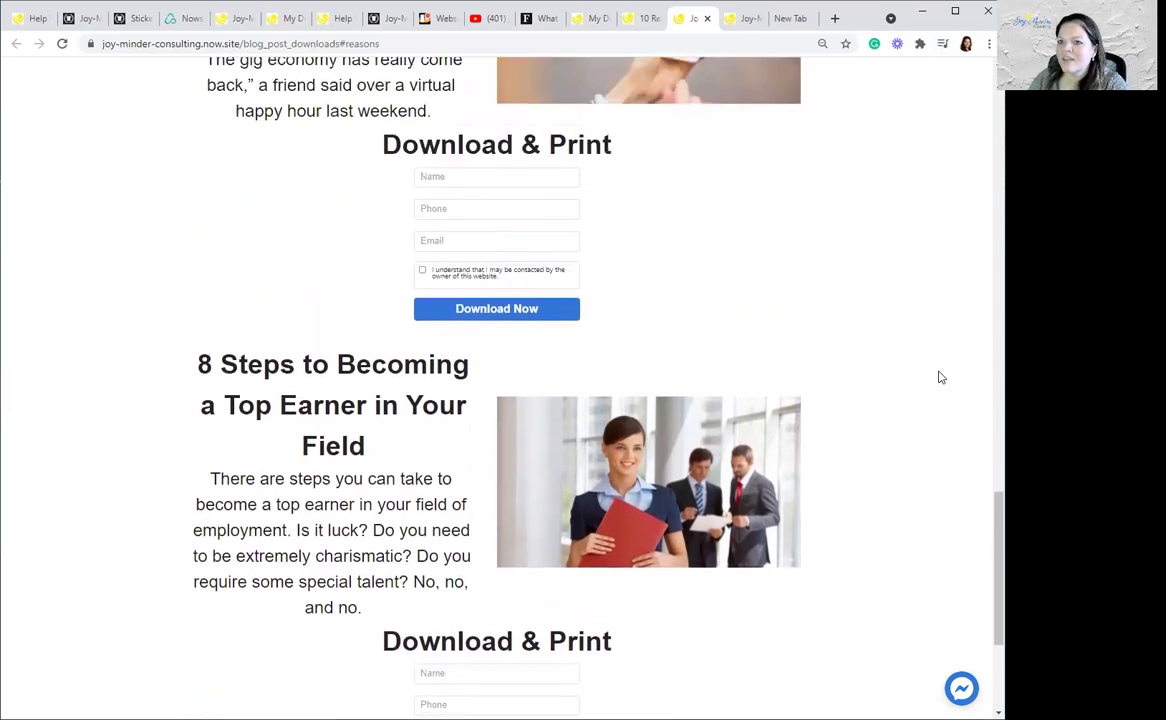
scroll(940, 377, "down", 1)
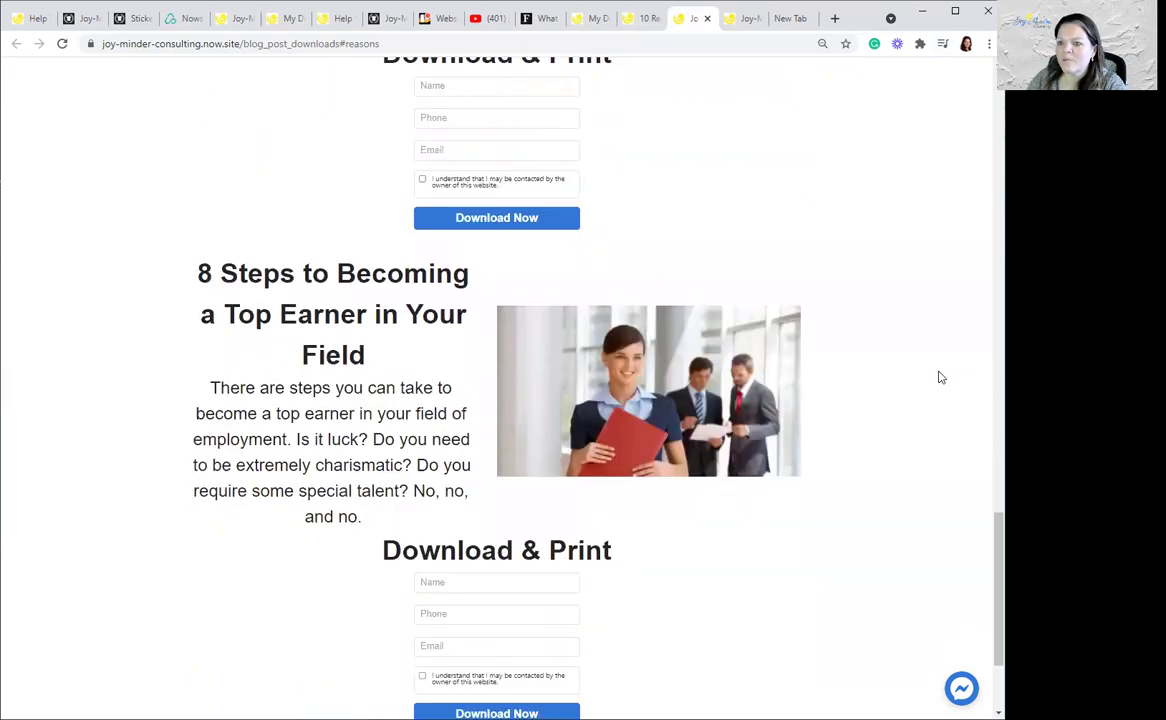
scroll(940, 377, "down", 1)
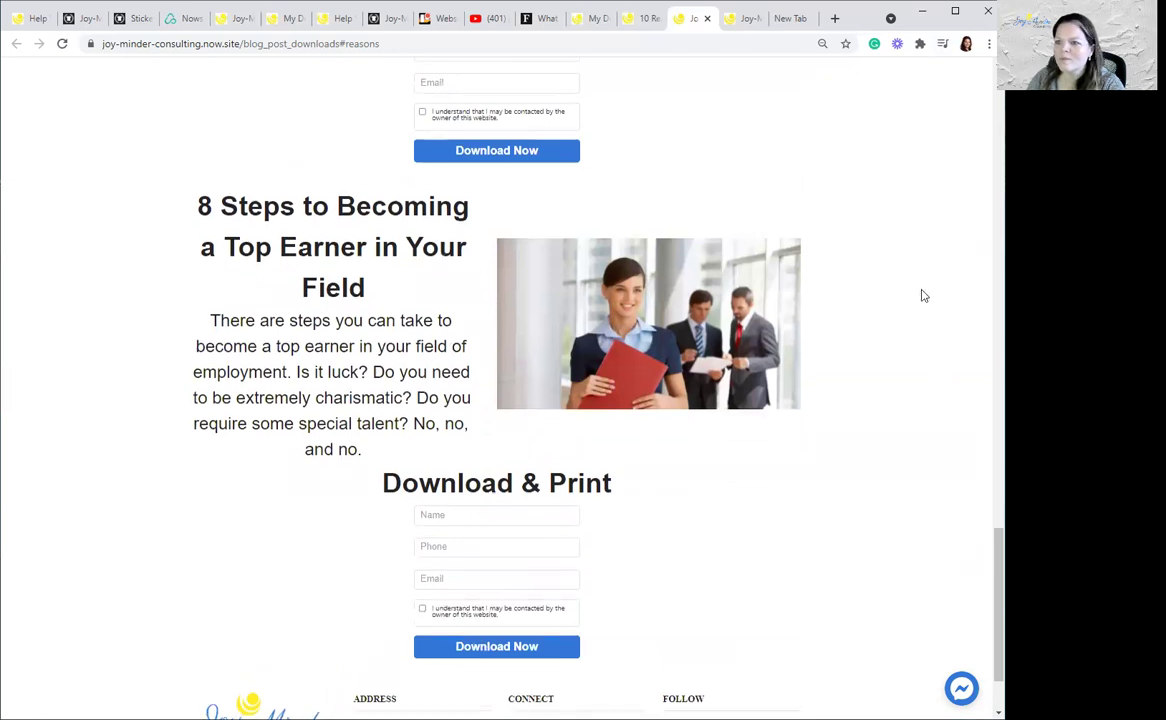
scroll(918, 296, "up", 10)
scroll(922, 296, "up", 8)
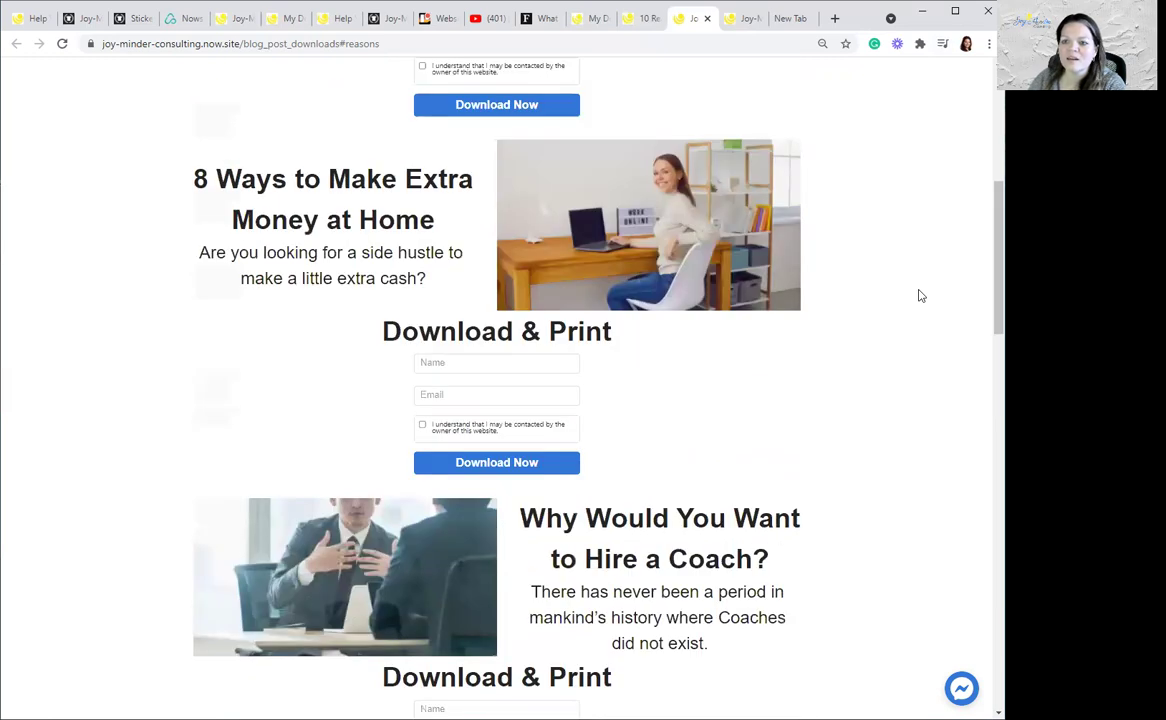
scroll(921, 294, "up", 4)
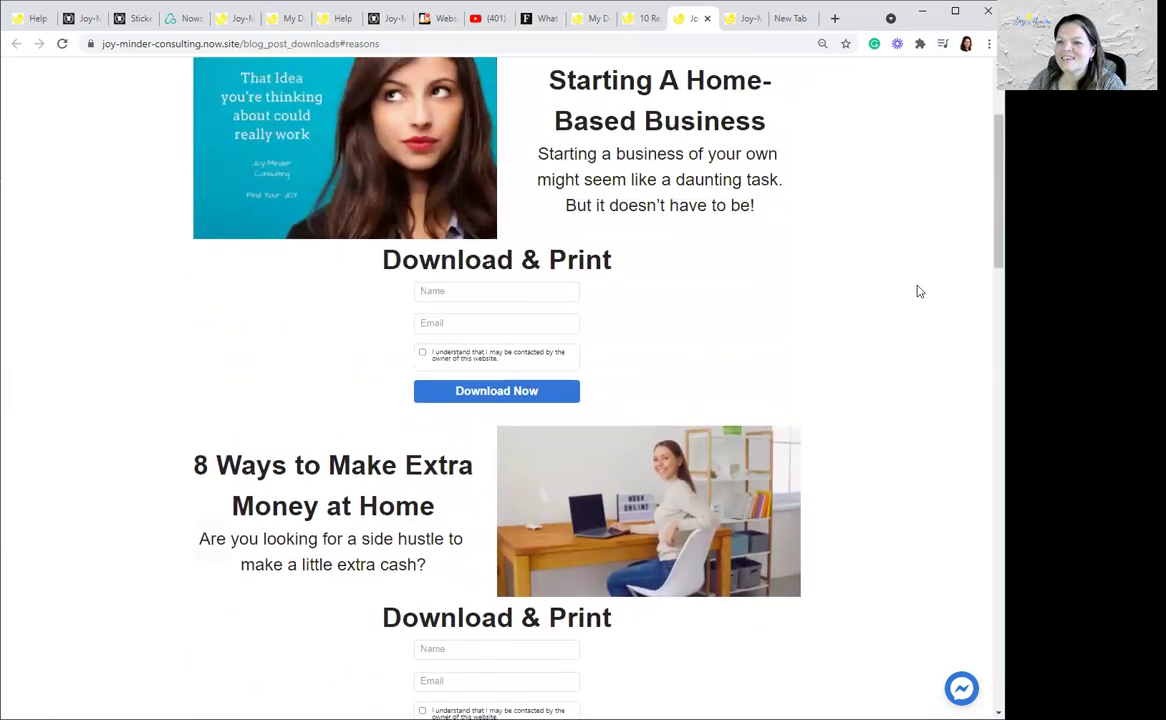
scroll(919, 291, "down", 14)
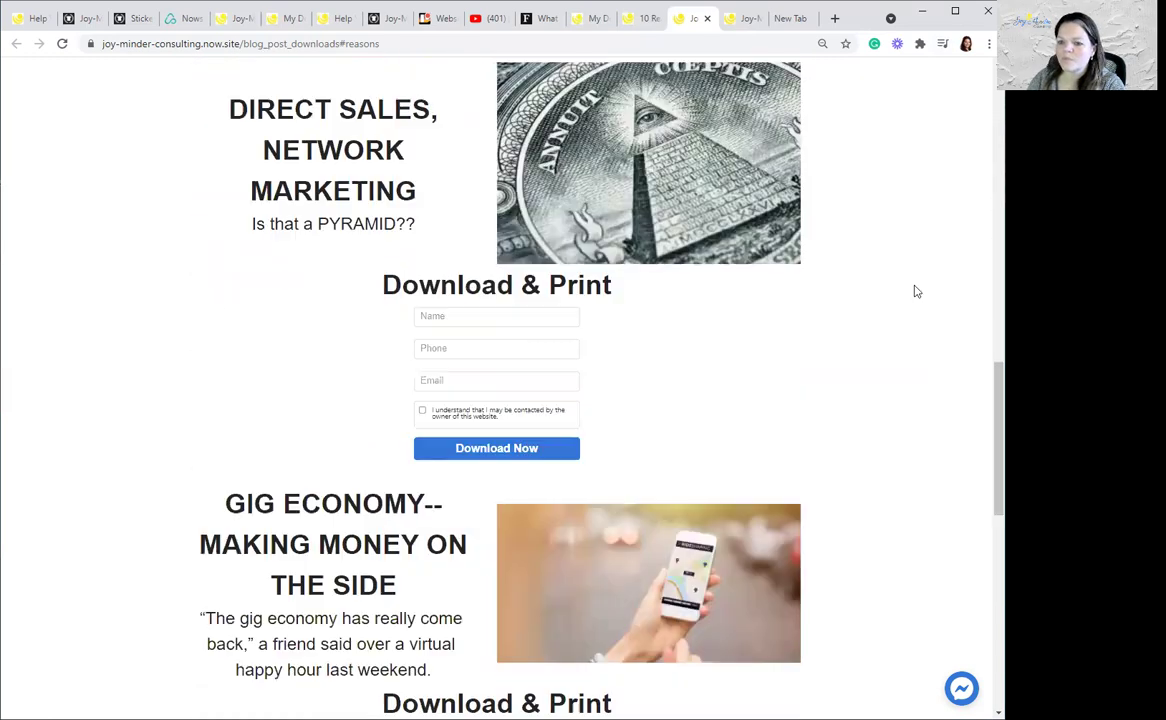
scroll(917, 291, "down", 6)
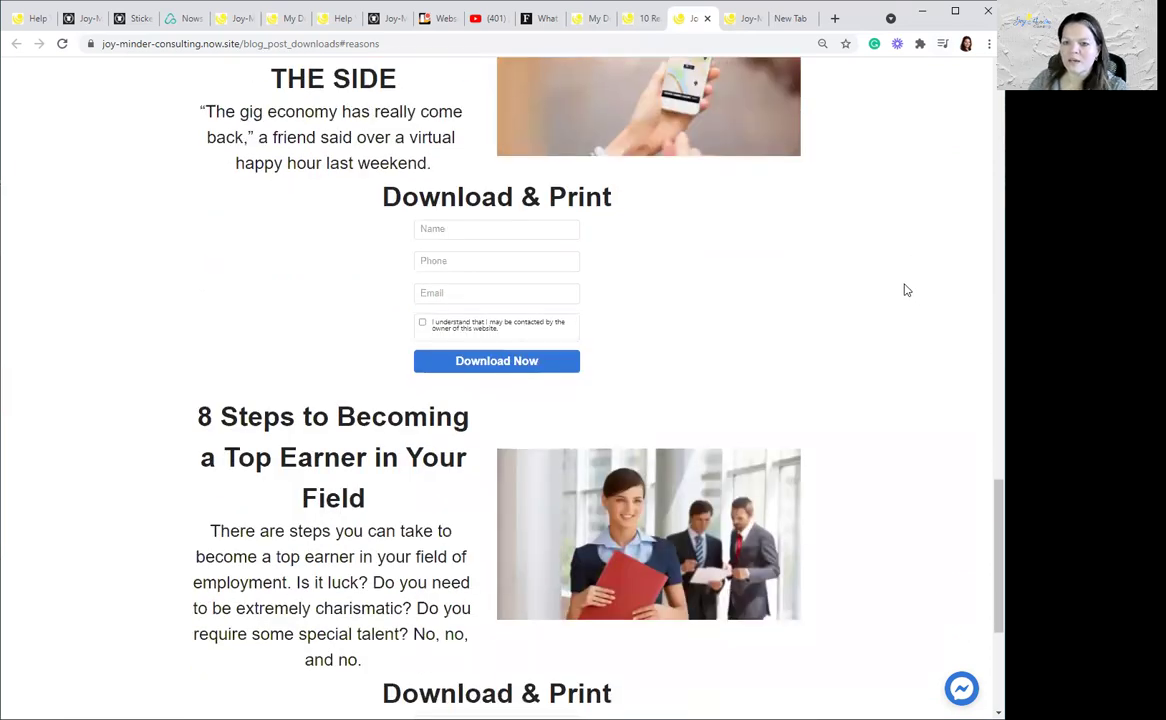
scroll(903, 289, "down", 1)
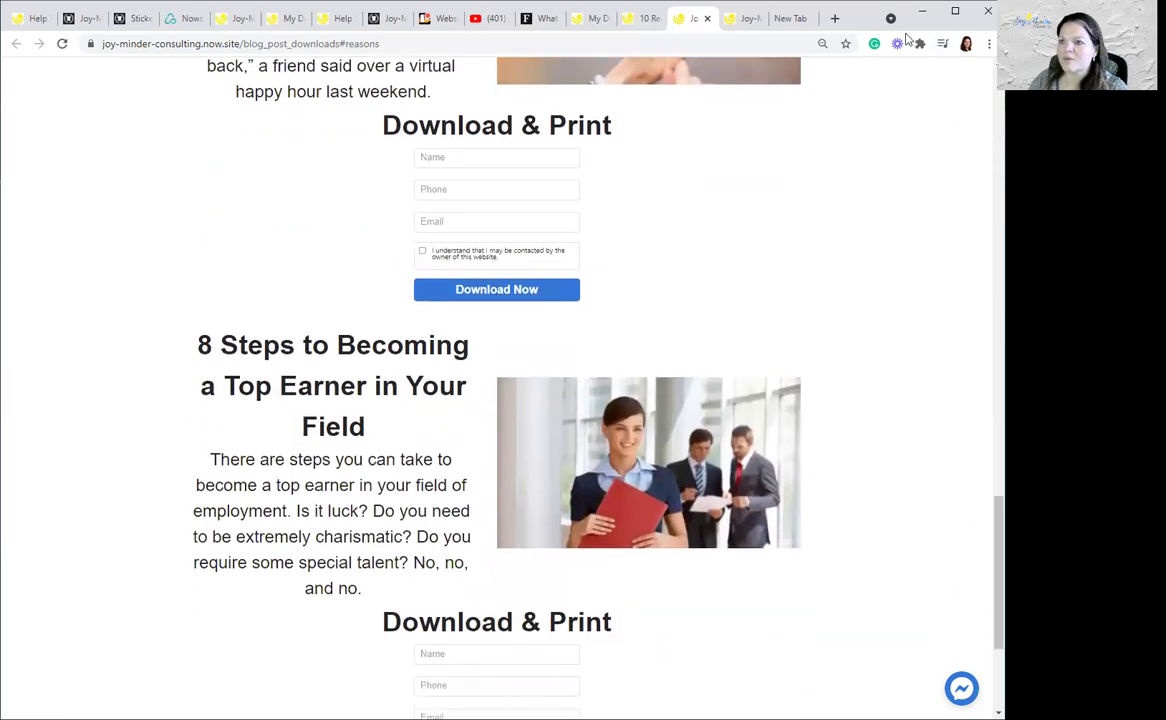
Step: Open the live blog post at become-a-top-earner-in-your-field.now.site/home in the empty browser tab
left_click(796, 27)
type("top")
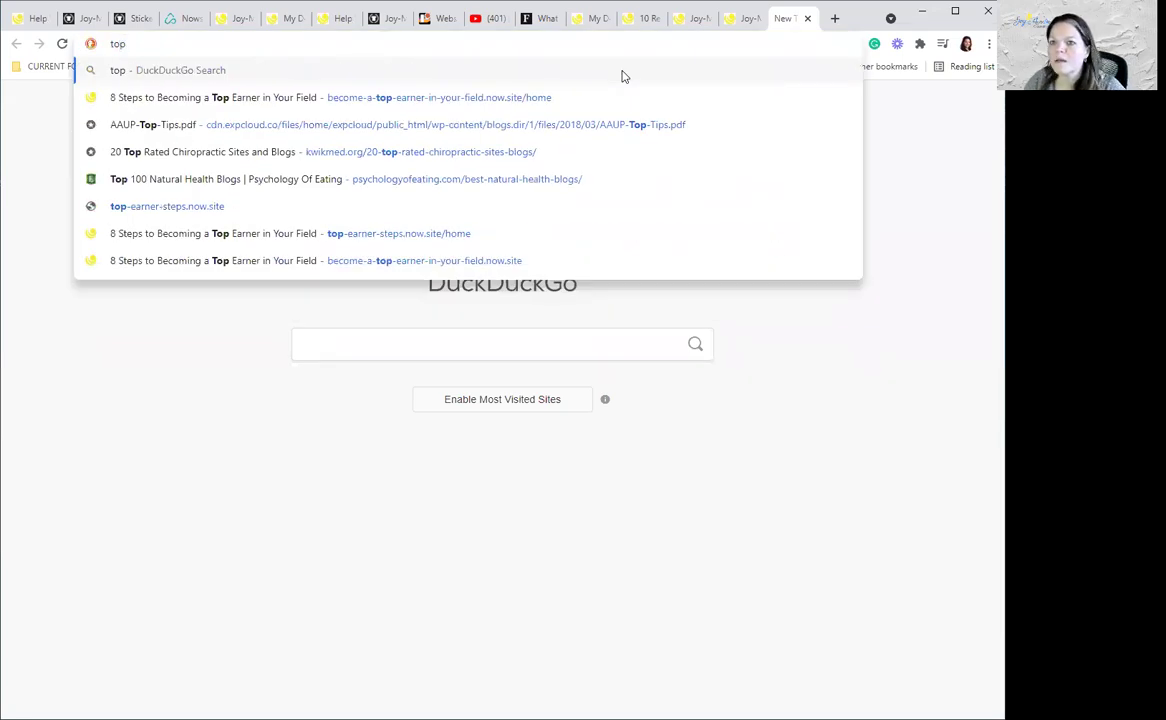
left_click(413, 100)
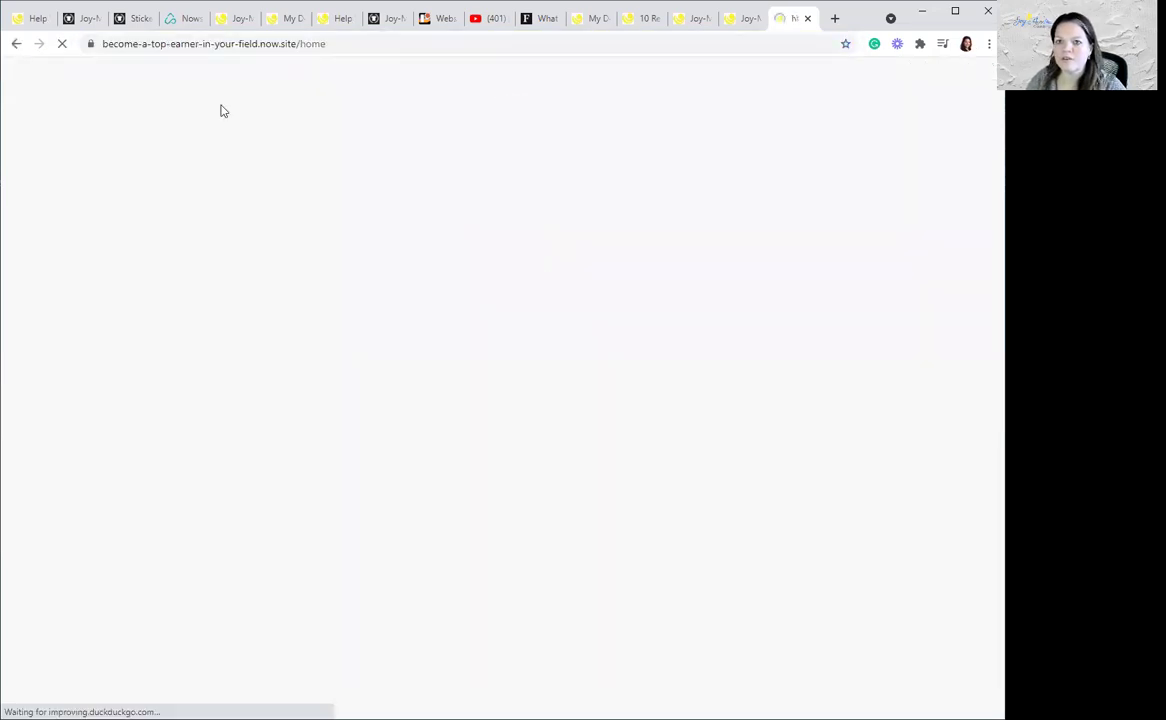
Step: Return to the Nowsite websites list, sort it by name, and open JM Blog 8 Steps to Becoming a Top Earner in Your Field for editing
left_click(194, 22)
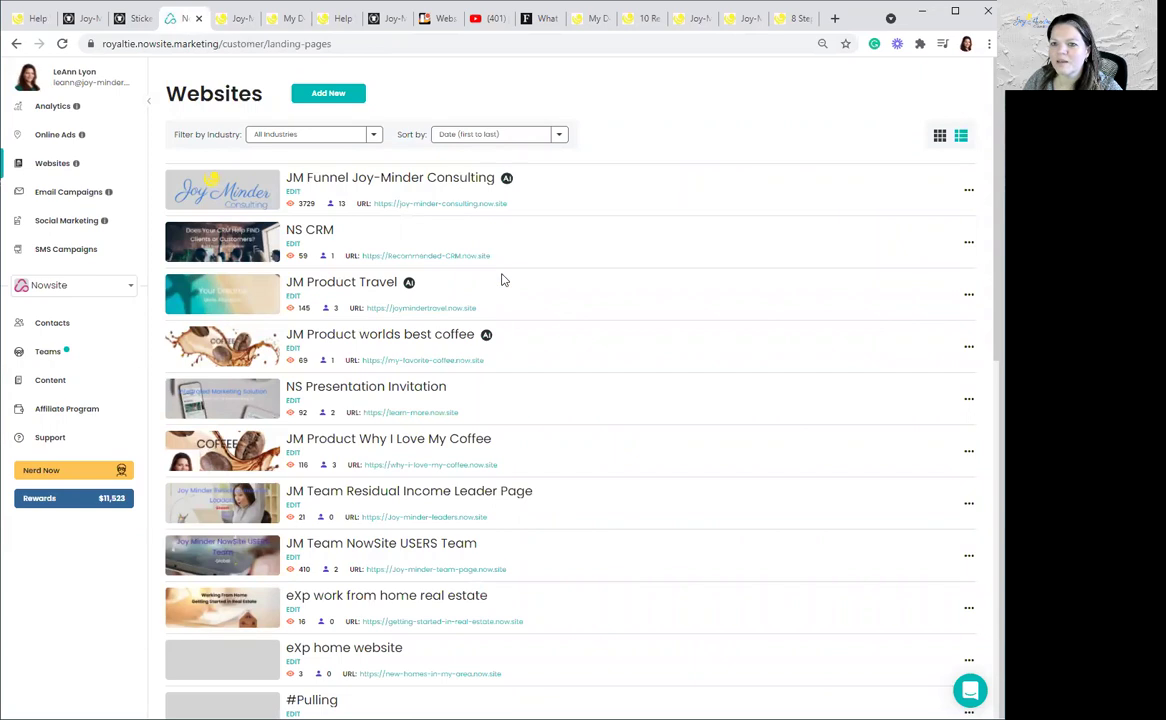
scroll(530, 300, "down", 4)
scroll(554, 289, "up", 4)
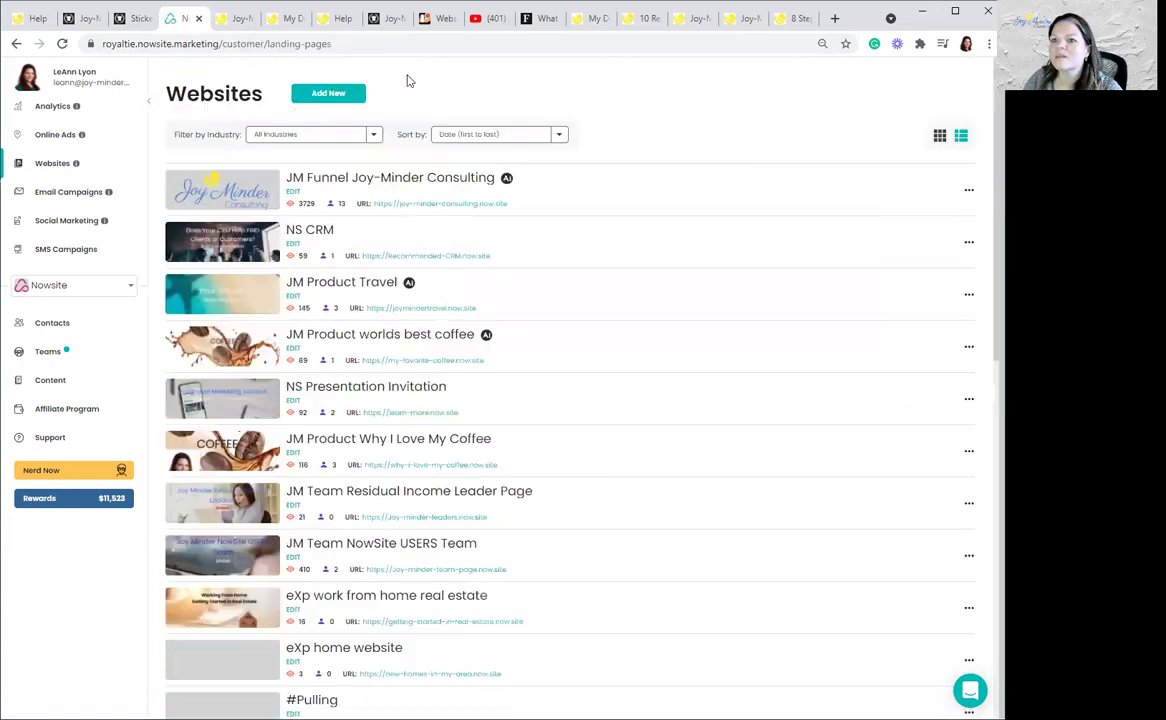
left_click(450, 136)
key("Return")
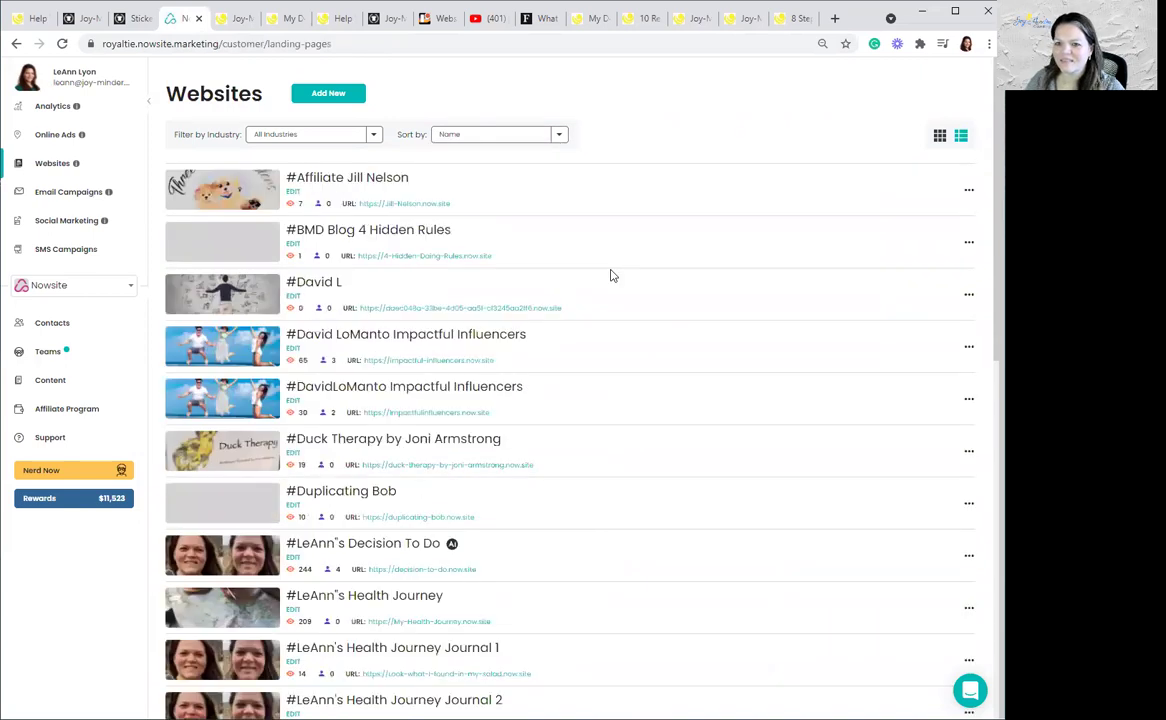
scroll(619, 266, "down", 6)
scroll(621, 268, "down", 3)
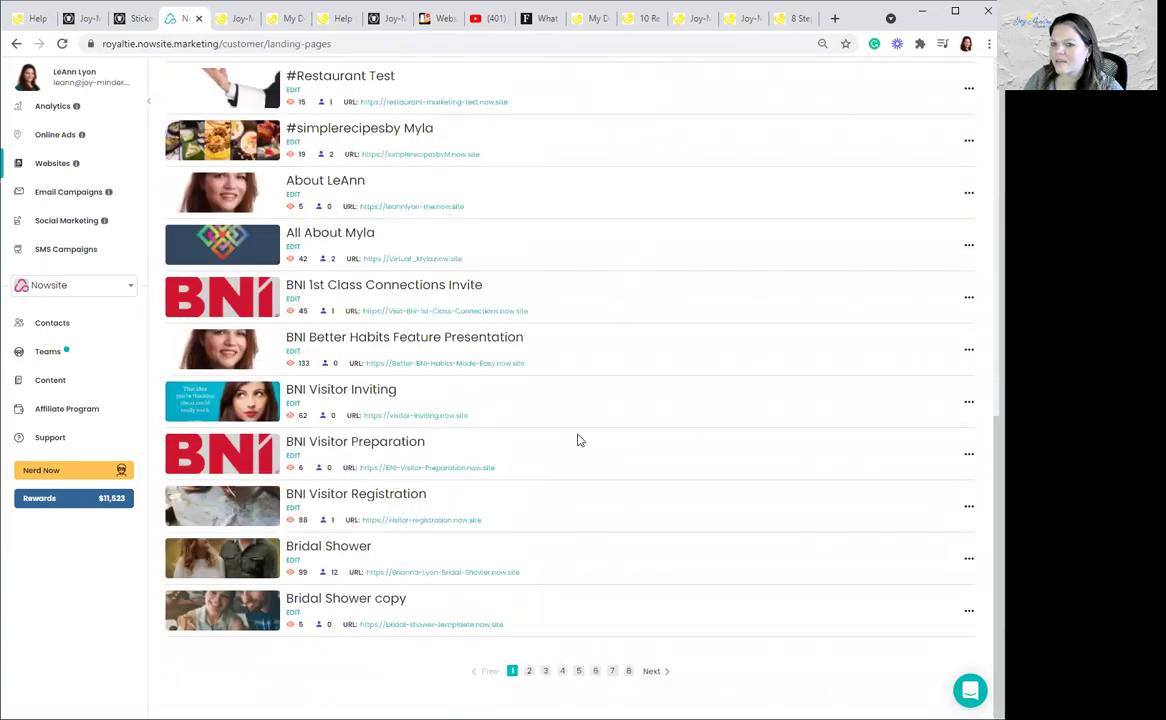
left_click(529, 671)
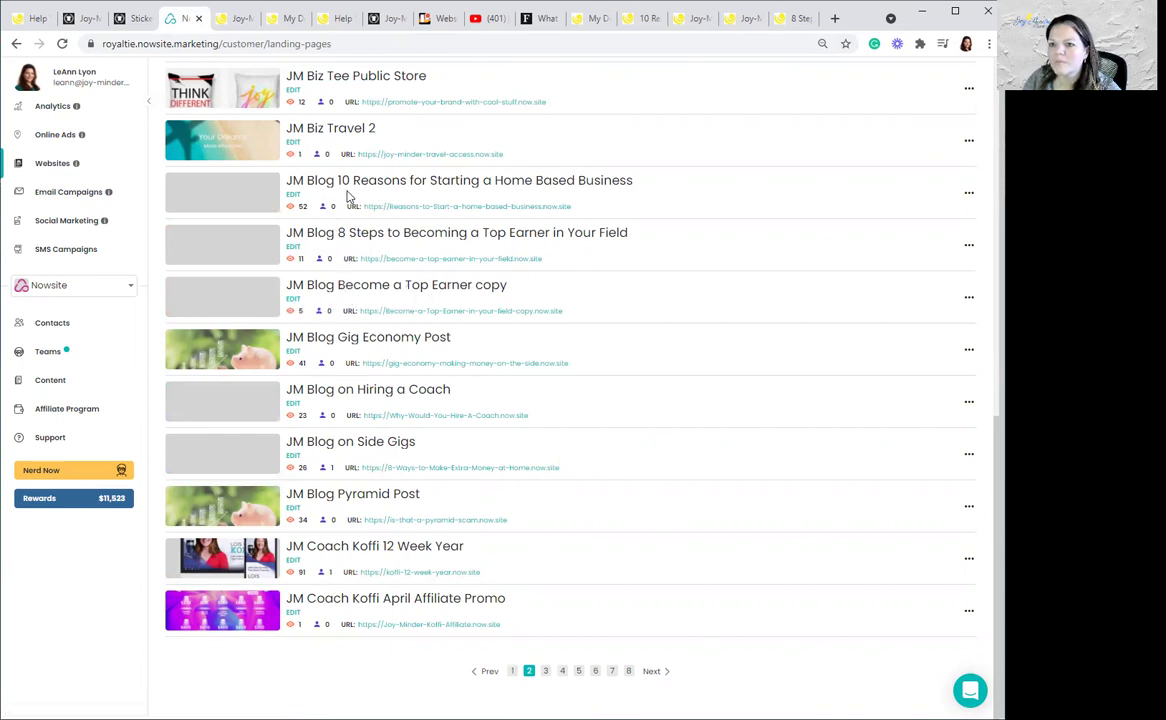
left_click(294, 248)
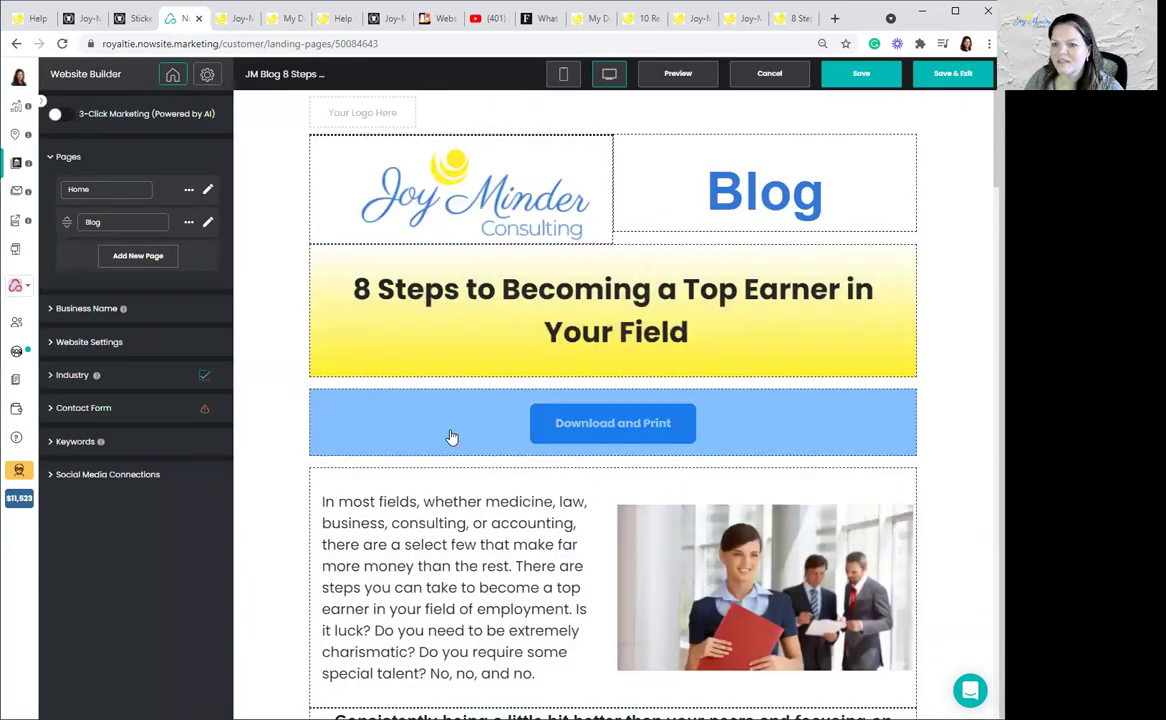
Step: Make the Download and Print button's URL end in blog_post_downloads#top, and save and exit the website
left_click(489, 440)
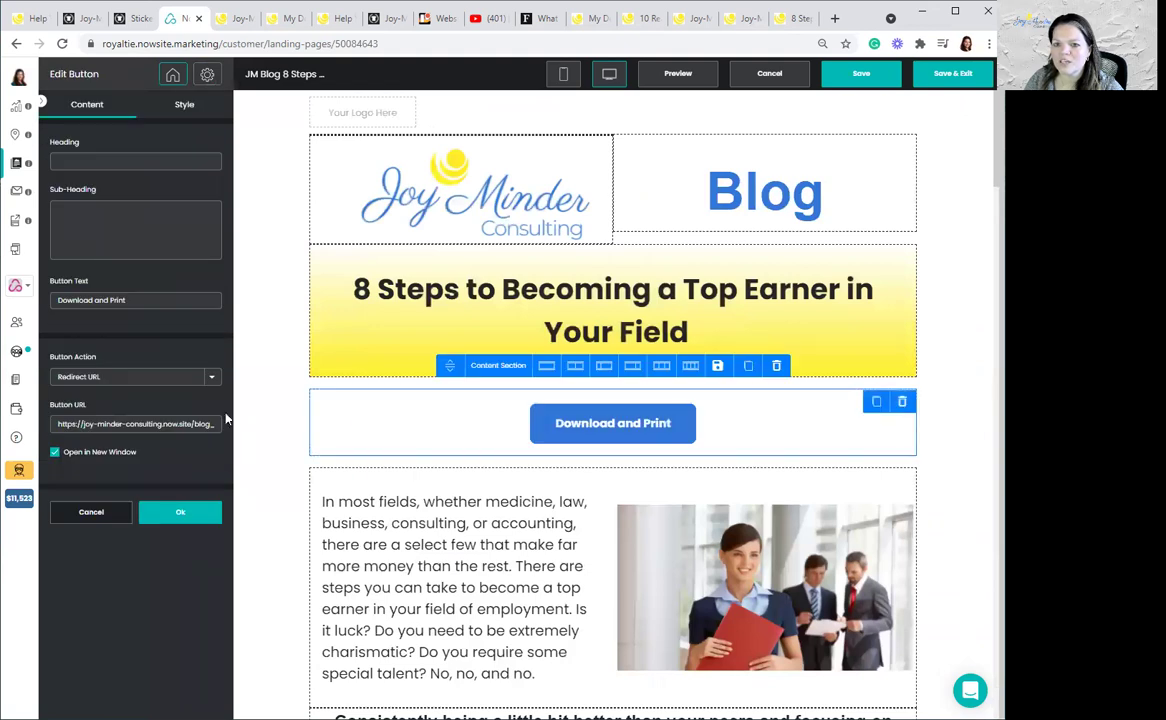
left_click(136, 424)
key("Right")
key("Right")
key("Right")
key("Right")
key("Right")
key("Right")
key("Right")
key("Right")
key("Right")
key("Right")
key("Right")
key("Right")
key("Right")
key("Right")
key("Right")
key("Right")
key("Right")
key("Right")
key("Right")
key("Right")
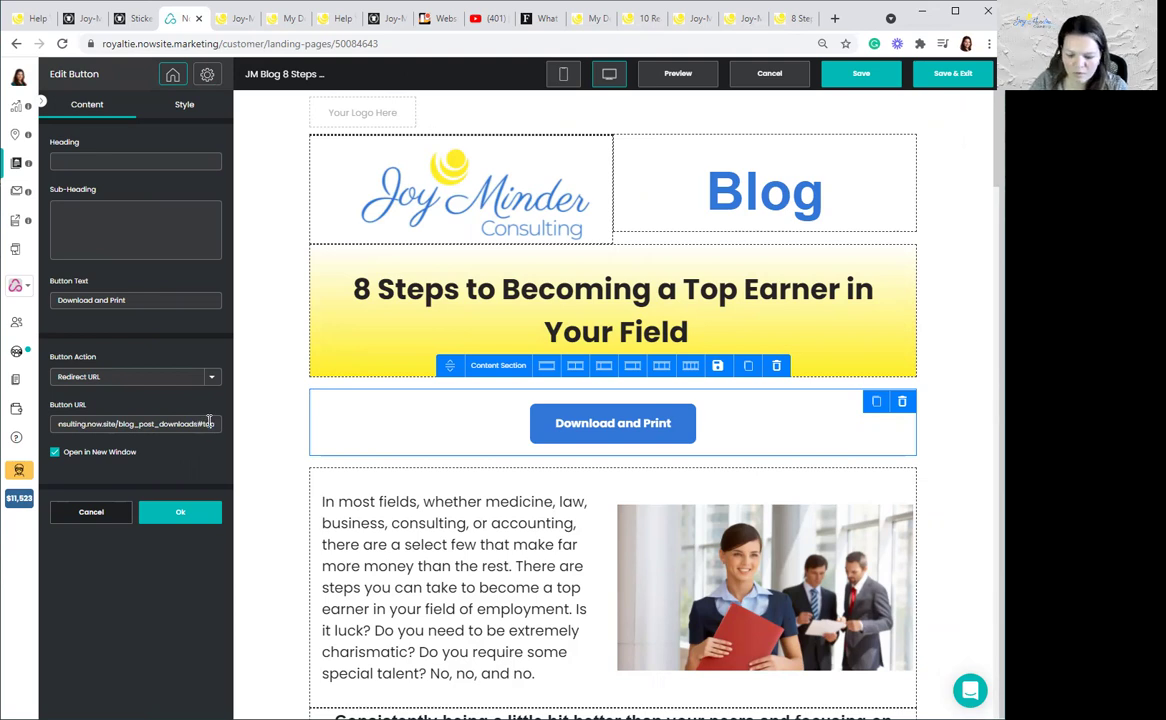
left_click(168, 512)
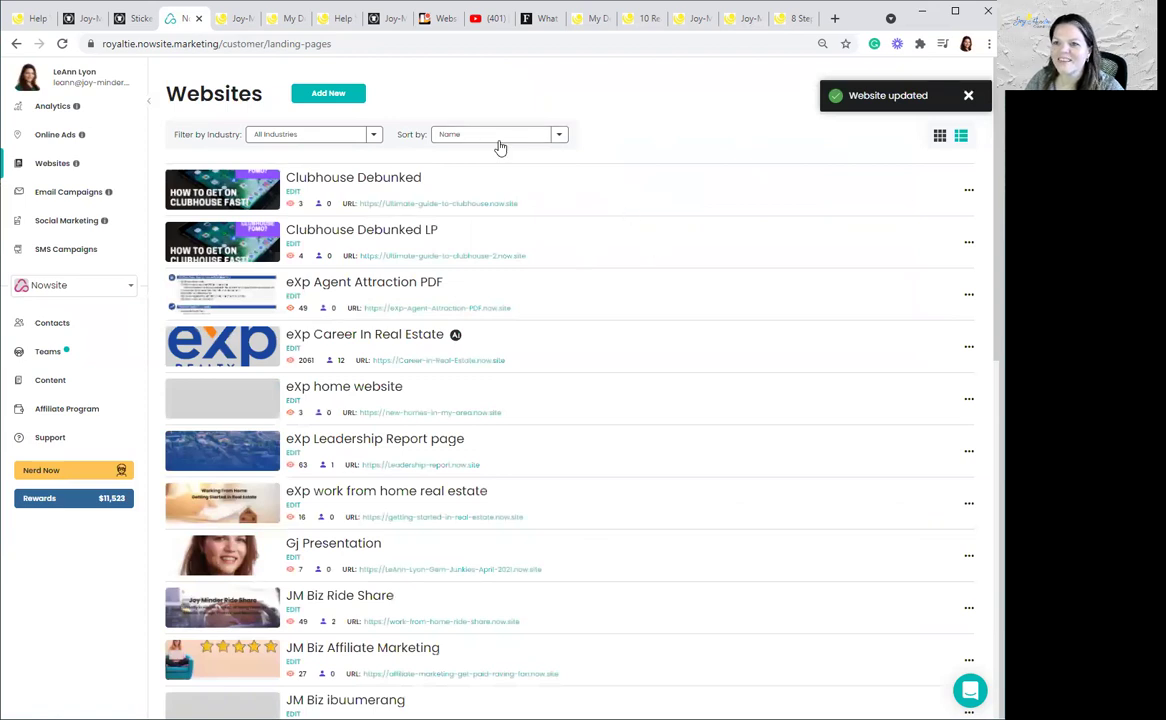
Step: Examine the 8 Steps section on the Blog Post Downloads page of JM Funnel Joy-Minder Consulting, and exit the builder without saving
scroll(625, 200, "down", 8)
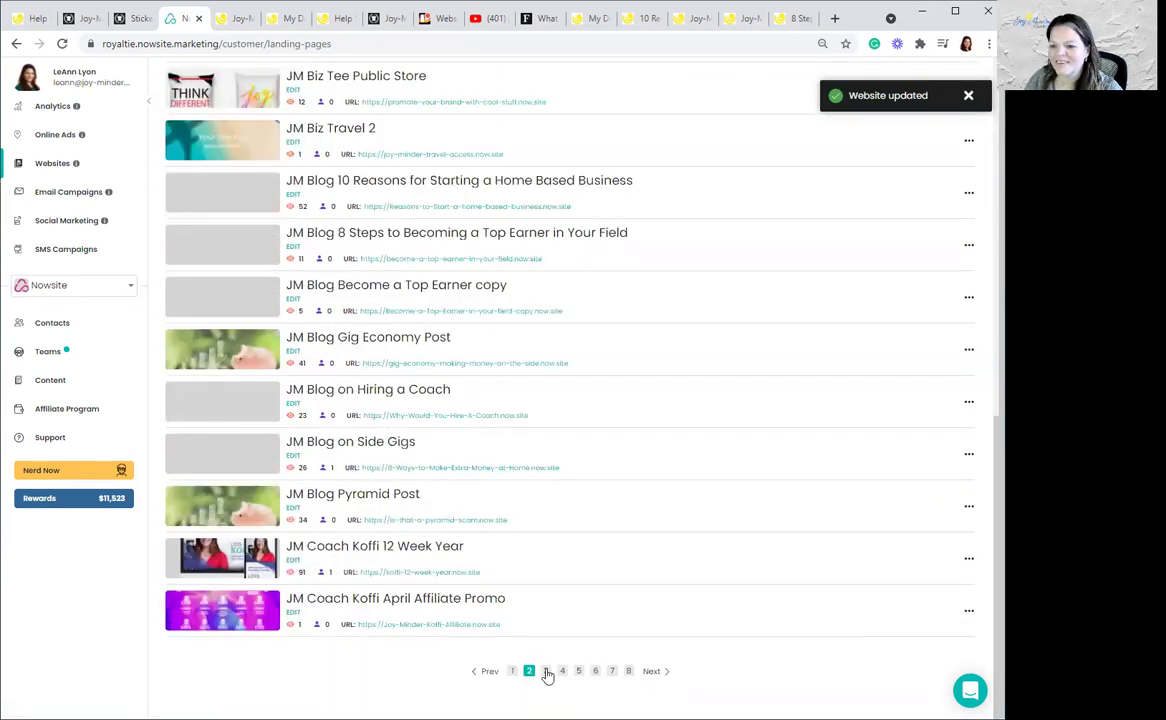
left_click(546, 673)
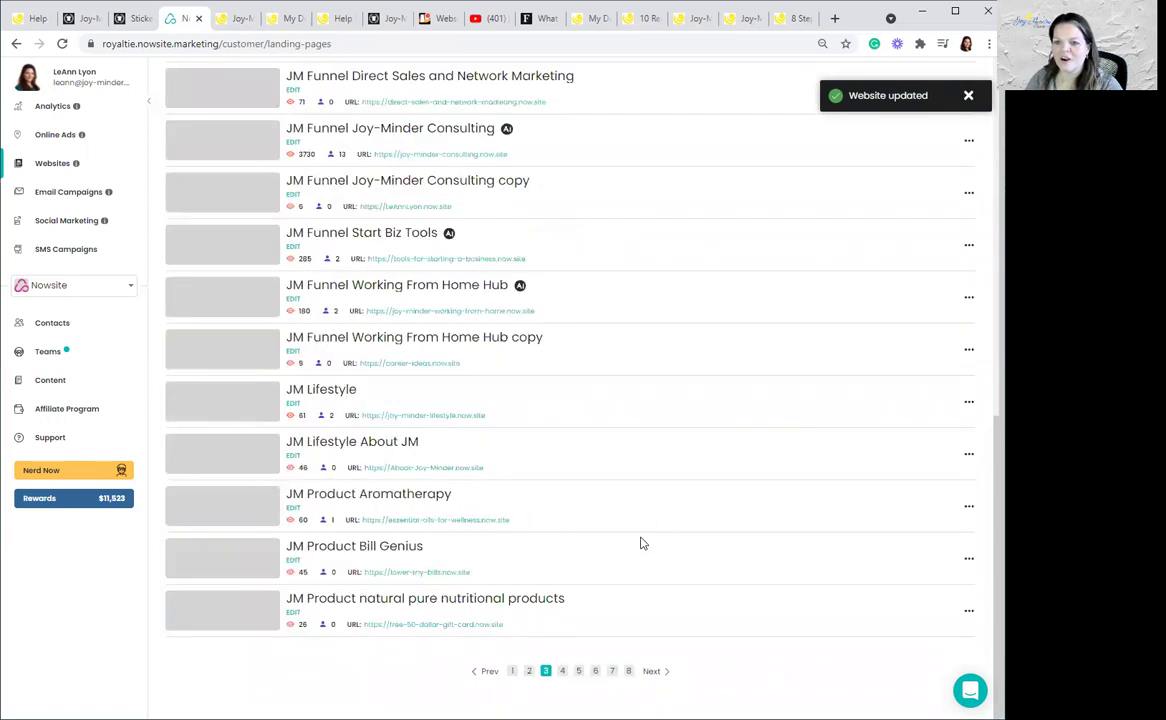
scroll(640, 262, "up", 1)
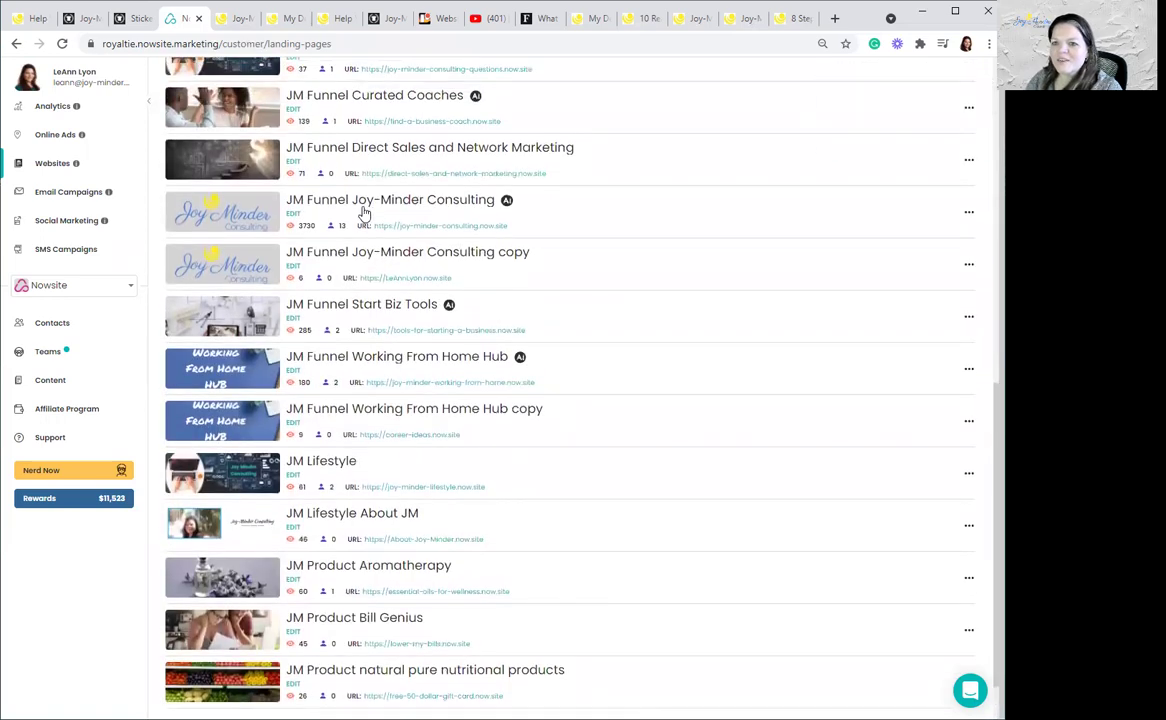
left_click(293, 214)
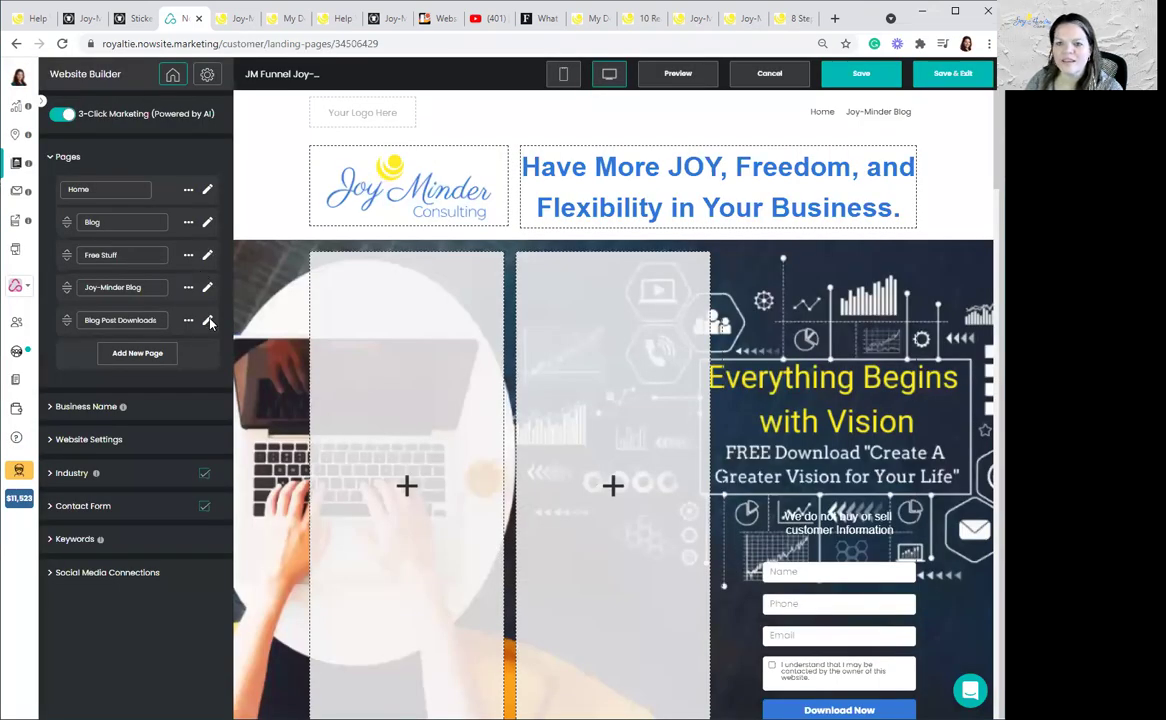
left_click(207, 321)
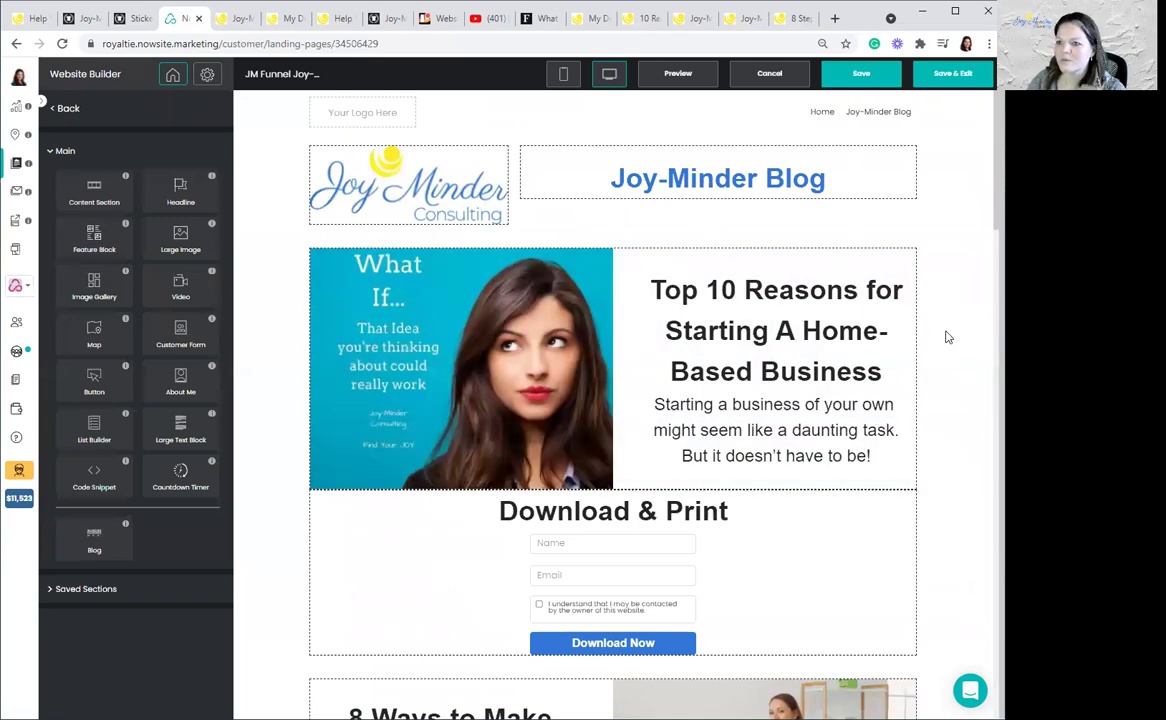
scroll(941, 343, "down", 5)
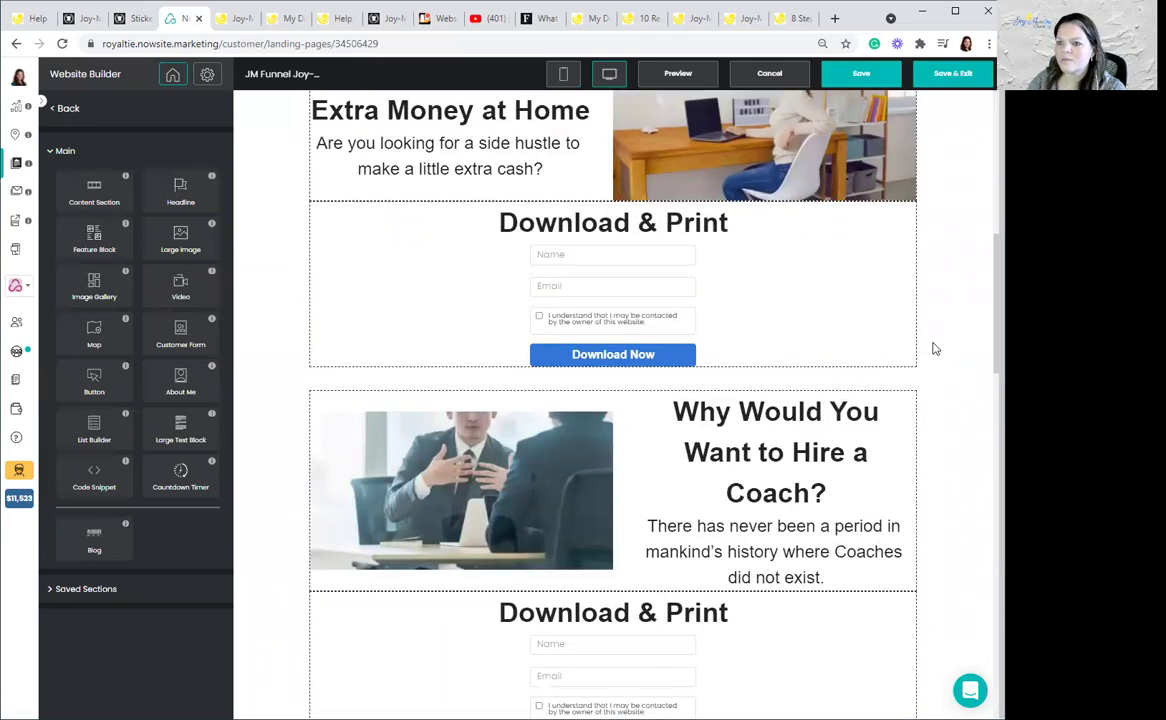
scroll(928, 352, "down", 10)
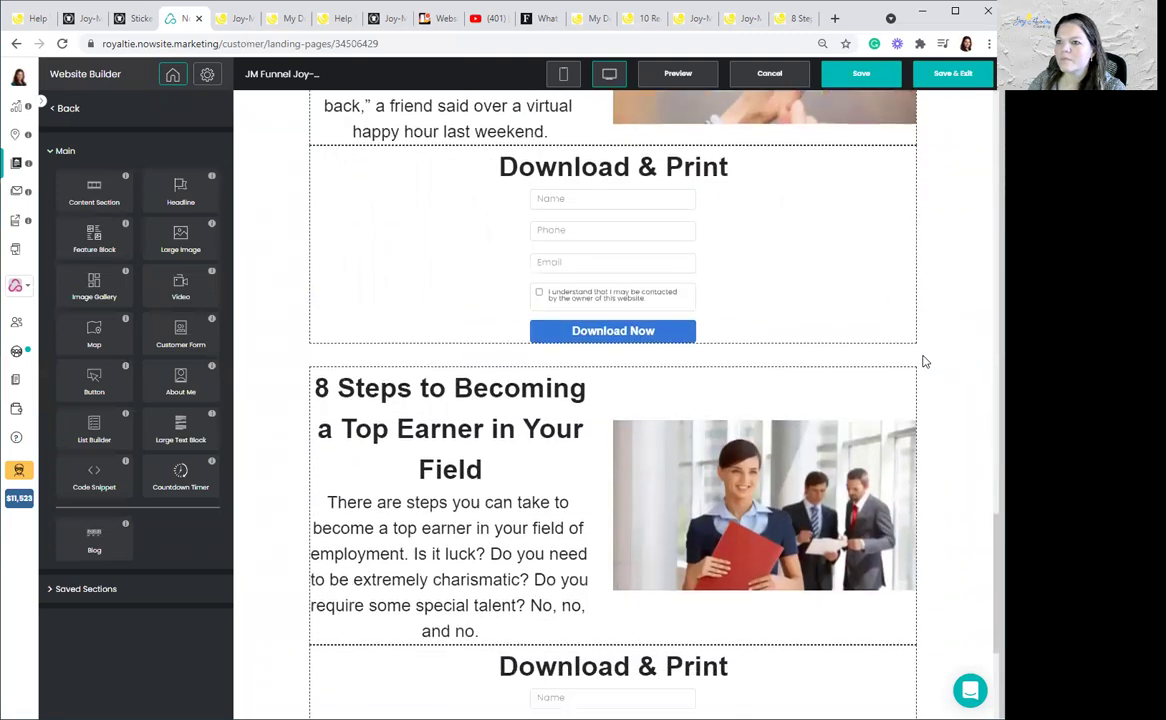
scroll(924, 362, "up", 2)
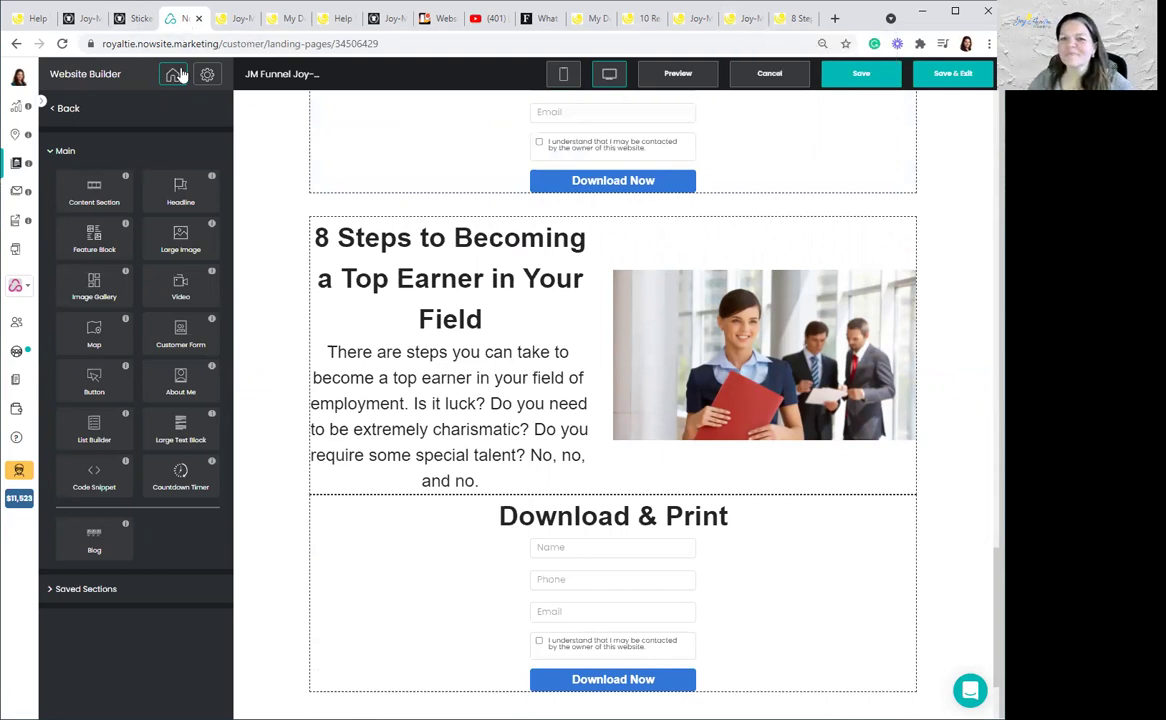
left_click(772, 76)
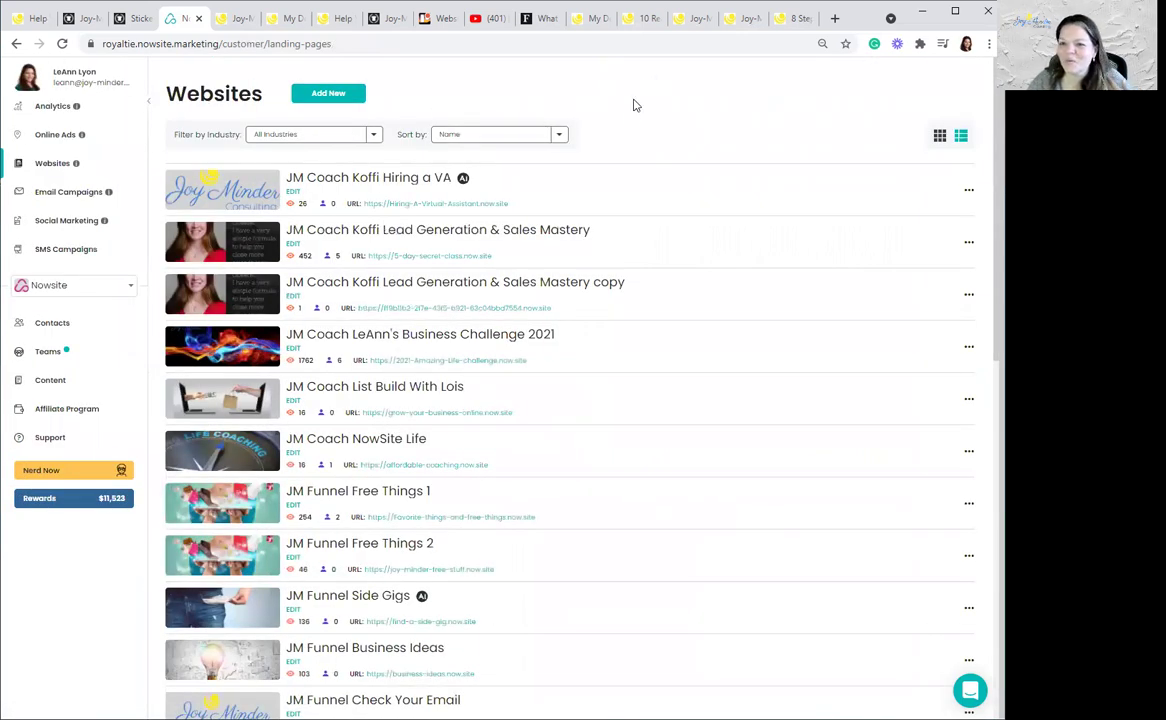
Step: Reopen the JM Blog 8 Steps to Becoming a Top Earner in Your Field website for editing
scroll(630, 190, "down", 8)
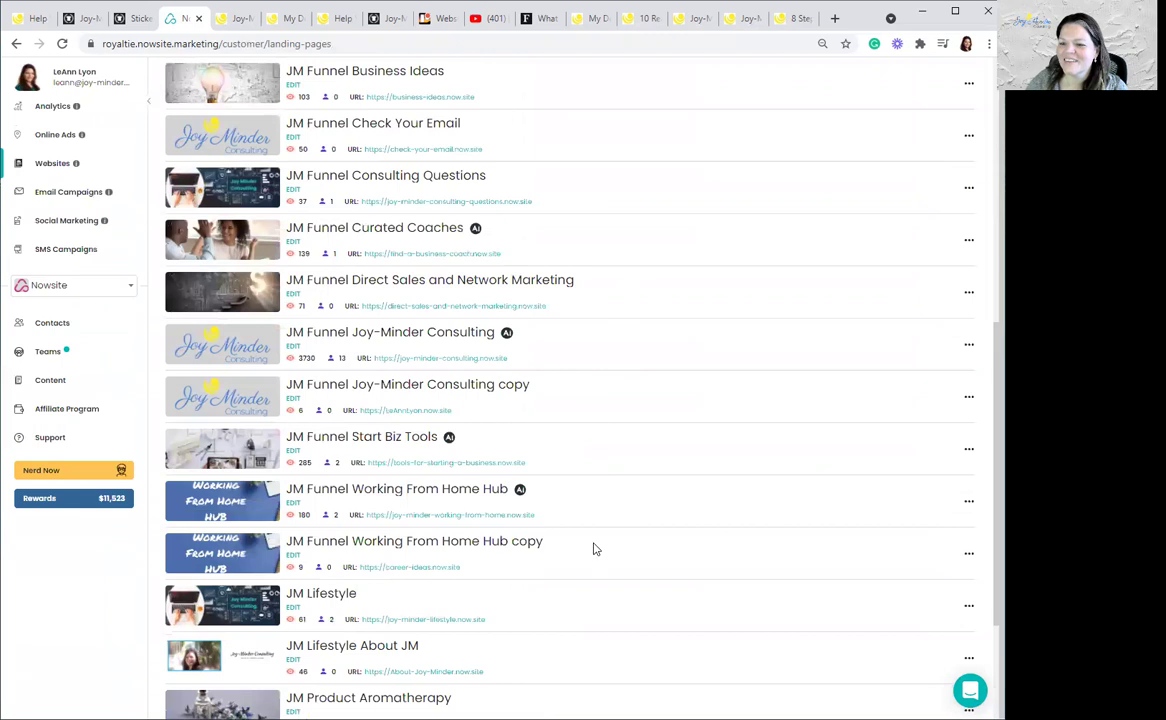
left_click(529, 671)
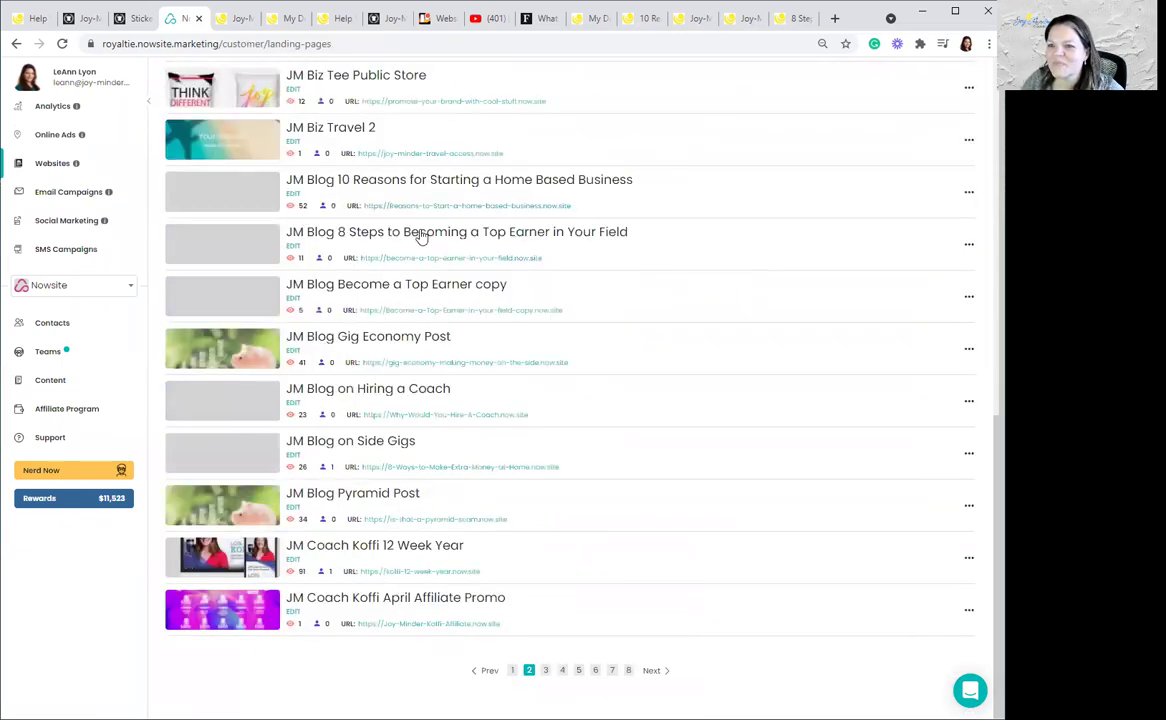
left_click(293, 247)
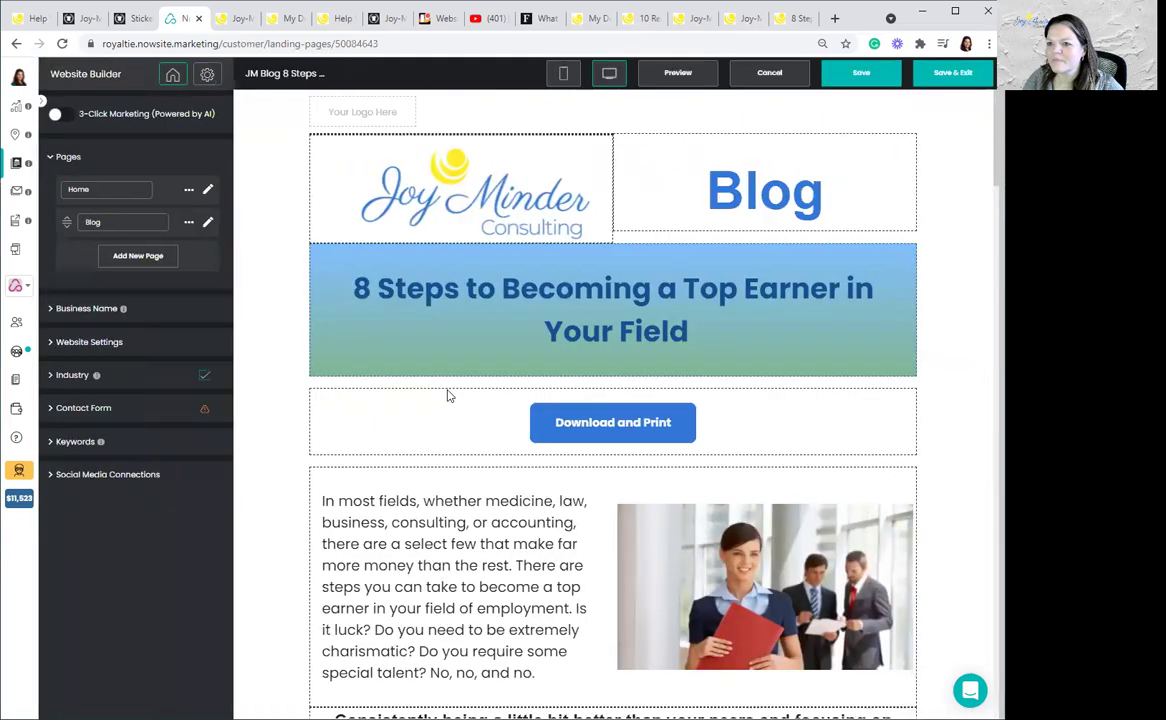
Step: Make the Download and Print button's URL end in blog_post_downloads/#topearner, check the full address, and save and exit the website
left_click(424, 437)
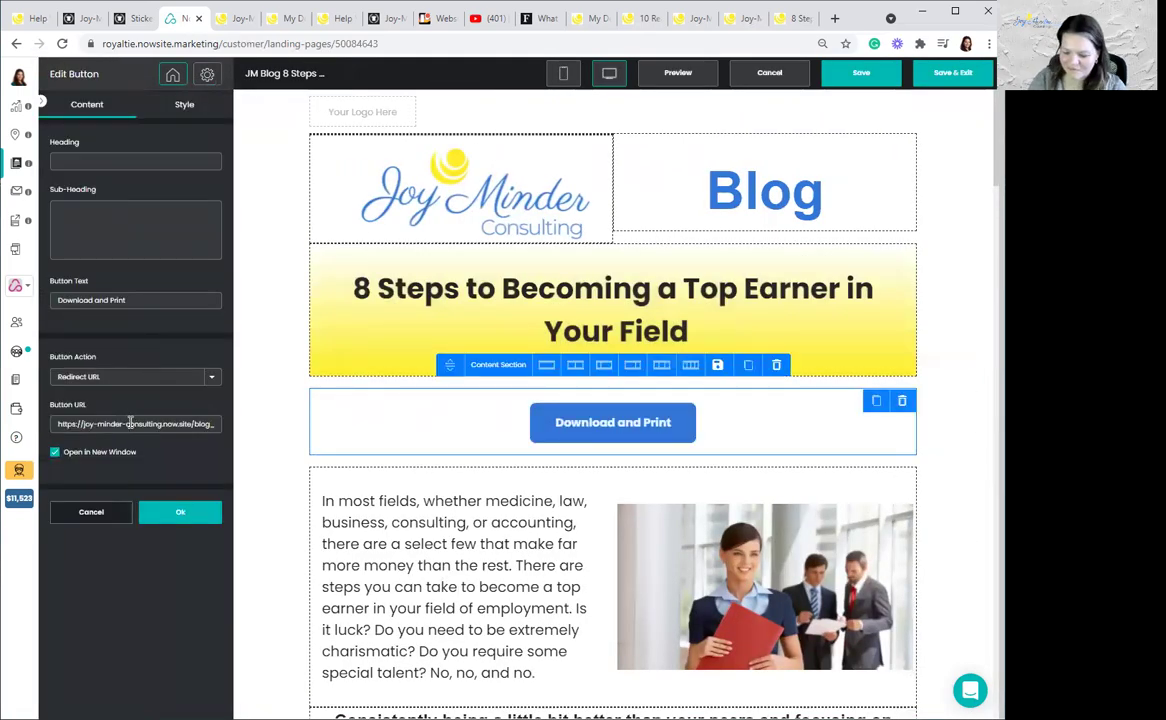
left_click(130, 422)
key("End")
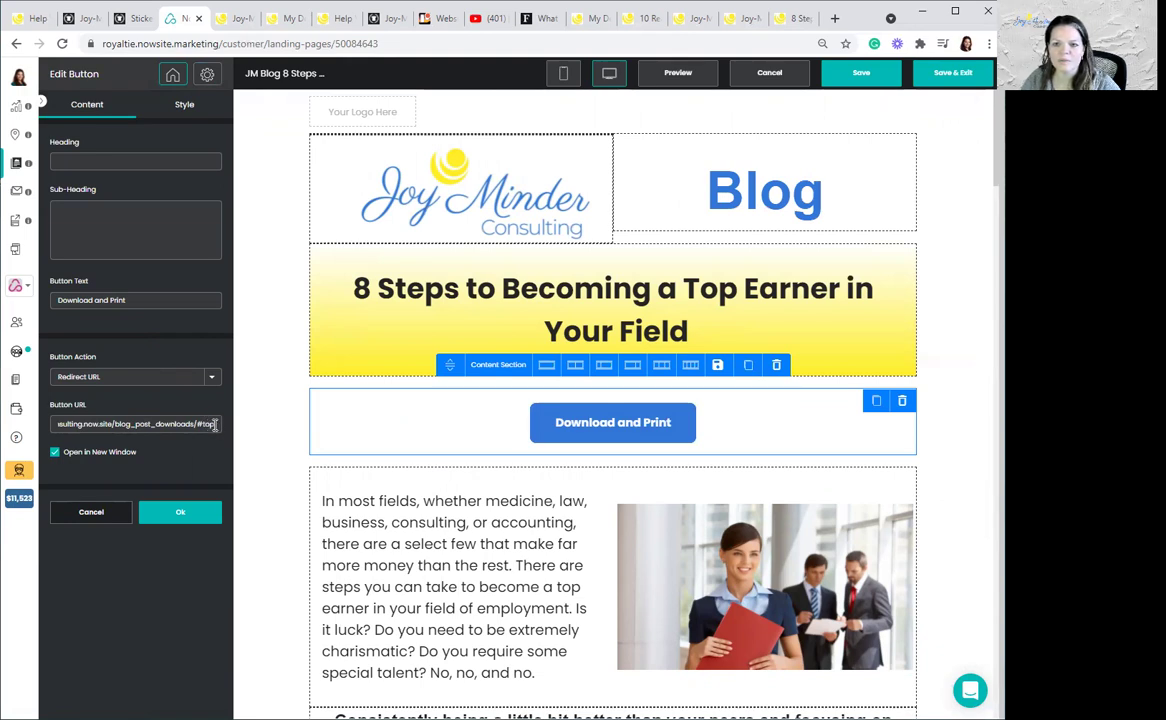
type("earner")
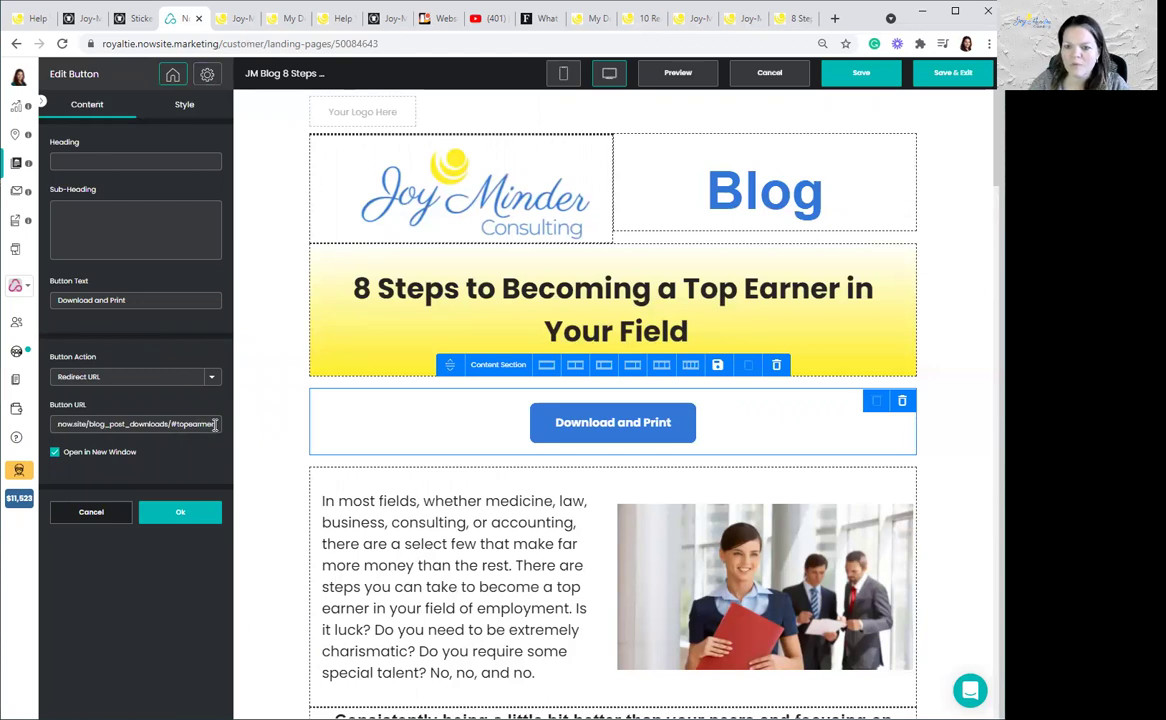
key("Left")
key("Left")
key("Left")
key("Left")
key("Left")
key("Left")
key("Left")
key("Left")
key("Left")
key("Left")
key("Left")
key("Left")
key("Left")
key("Left")
key("Left")
key("Left")
key("Left")
key("Left")
key("Left")
key("Left")
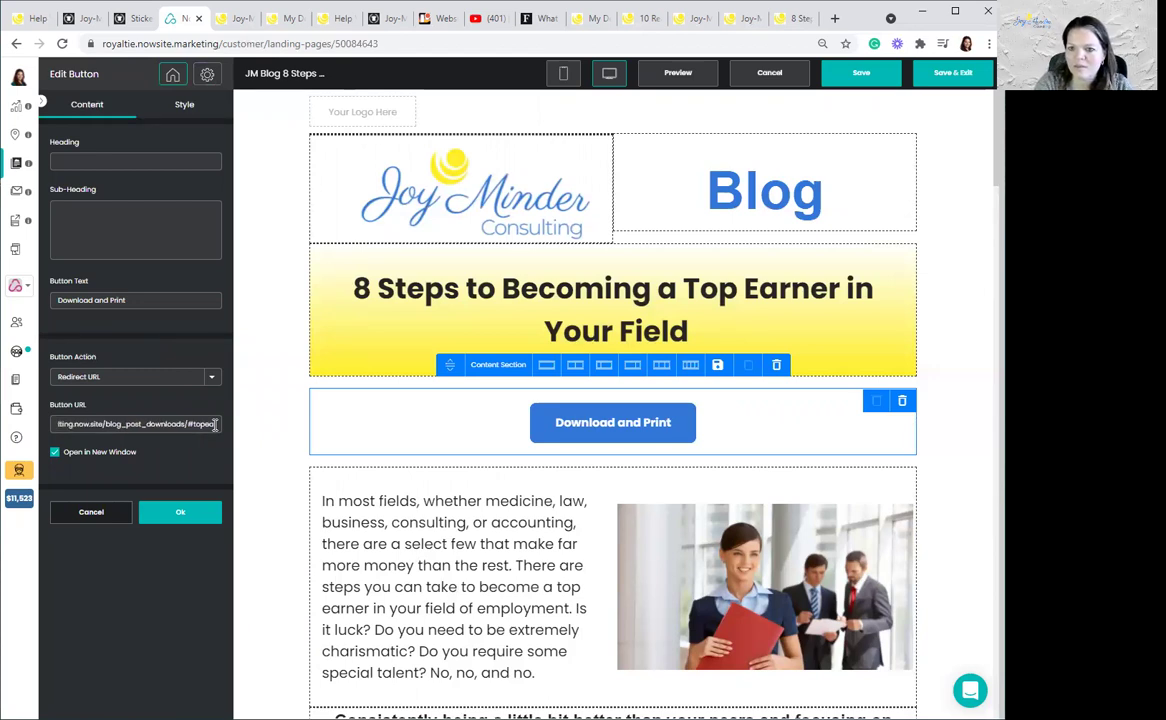
key("End")
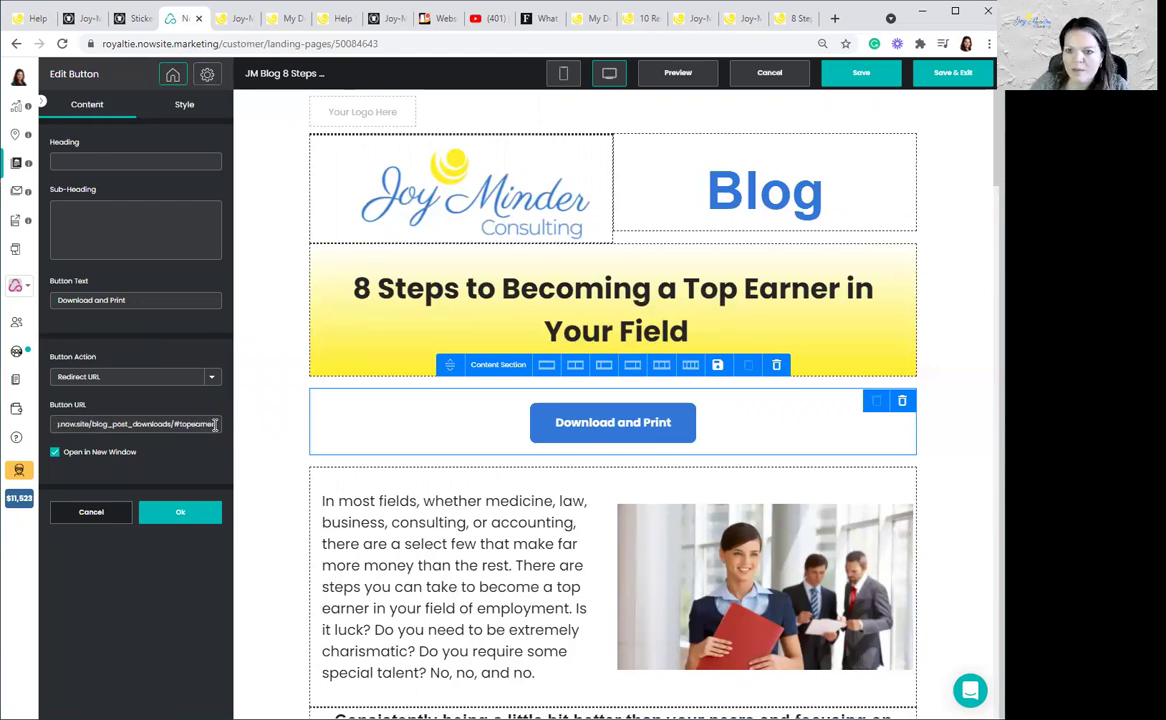
key("Home")
key("End")
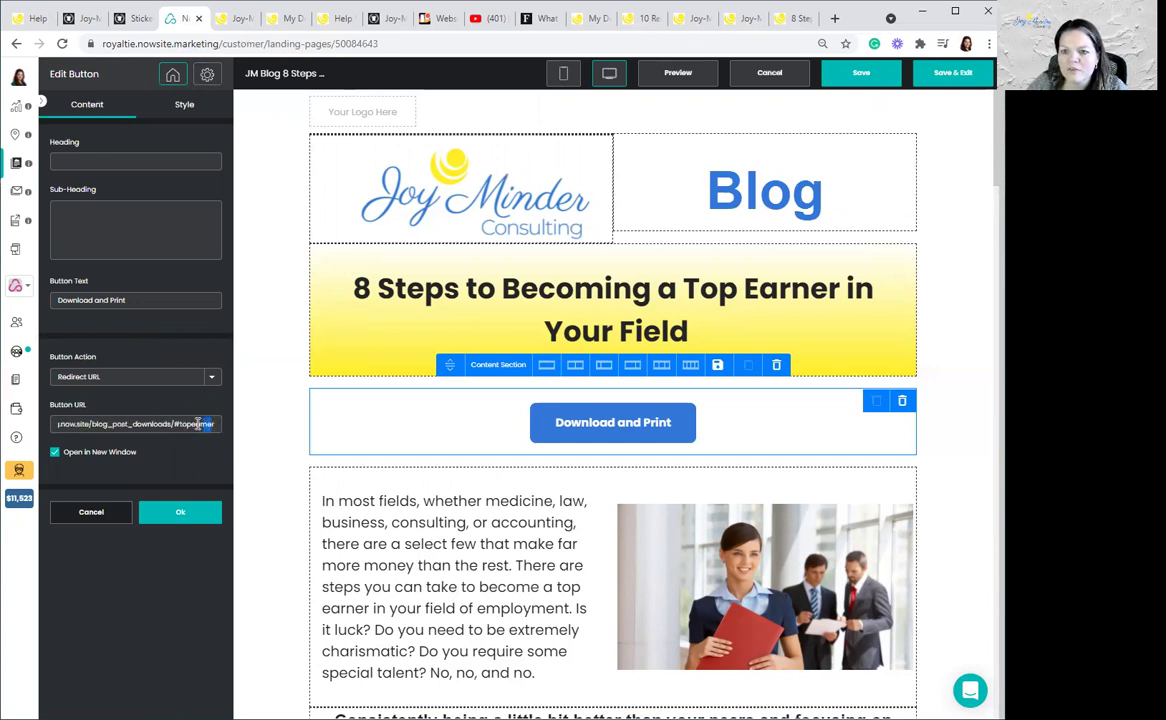
key("Home")
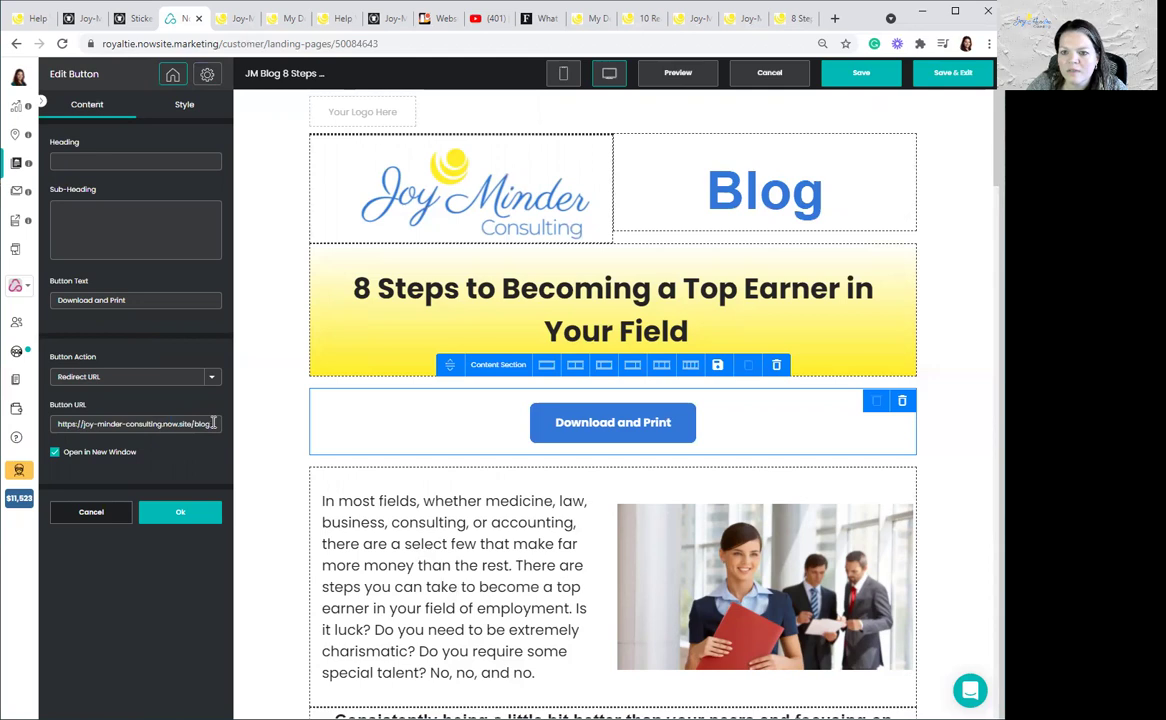
key("Right")
key("Right")
key("Right")
key("Right")
key("Right")
key("Right")
key("Right")
key("Right")
key("Right")
key("Right")
key("Right")
key("Right")
key("Right")
key("Right")
key("Right")
key("Right")
key("Right")
key("Right")
key("Right")
key("Right")
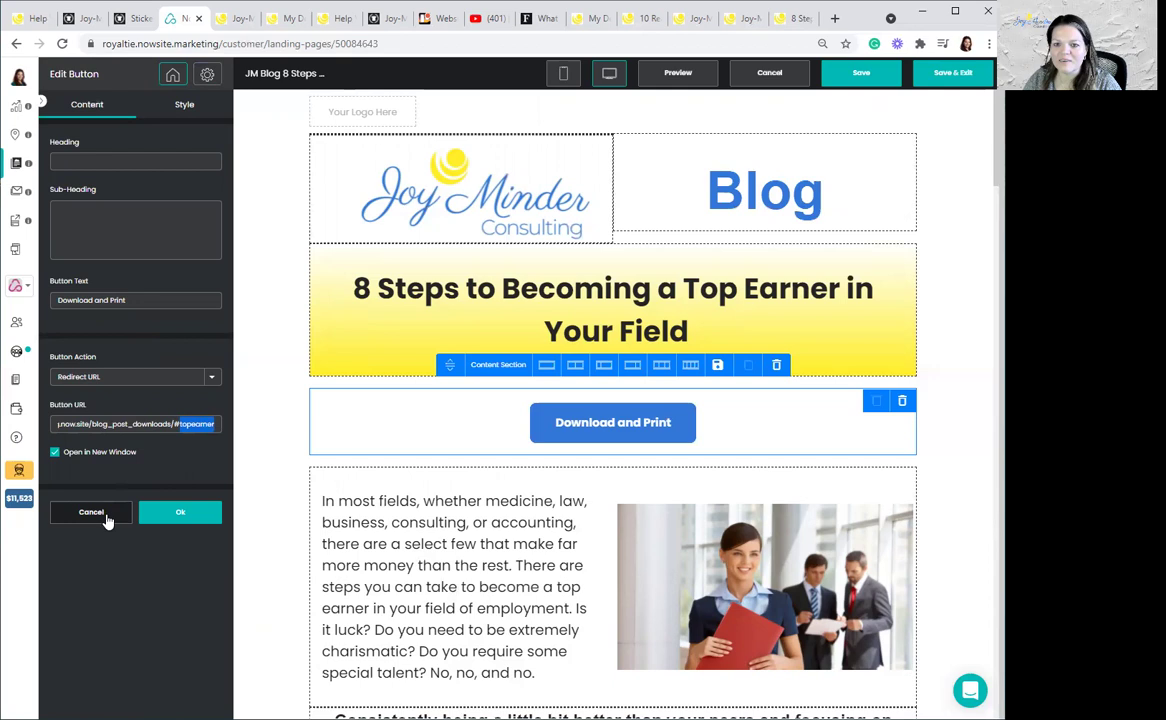
left_click(176, 517)
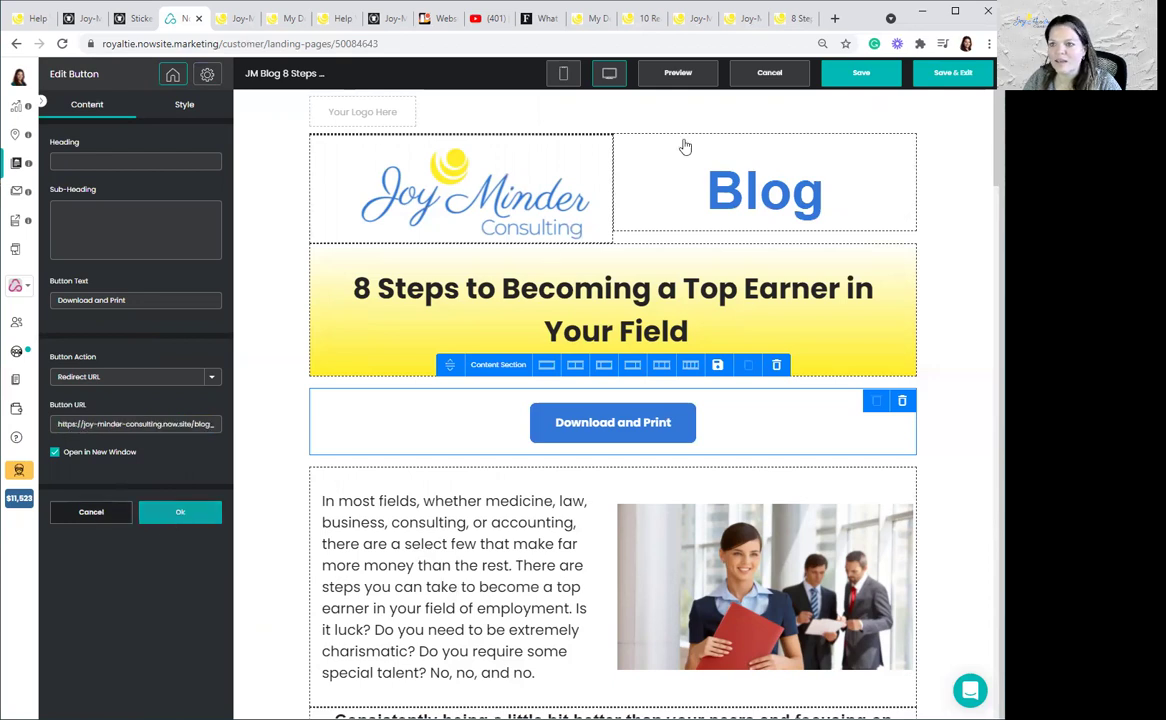
left_click(953, 76)
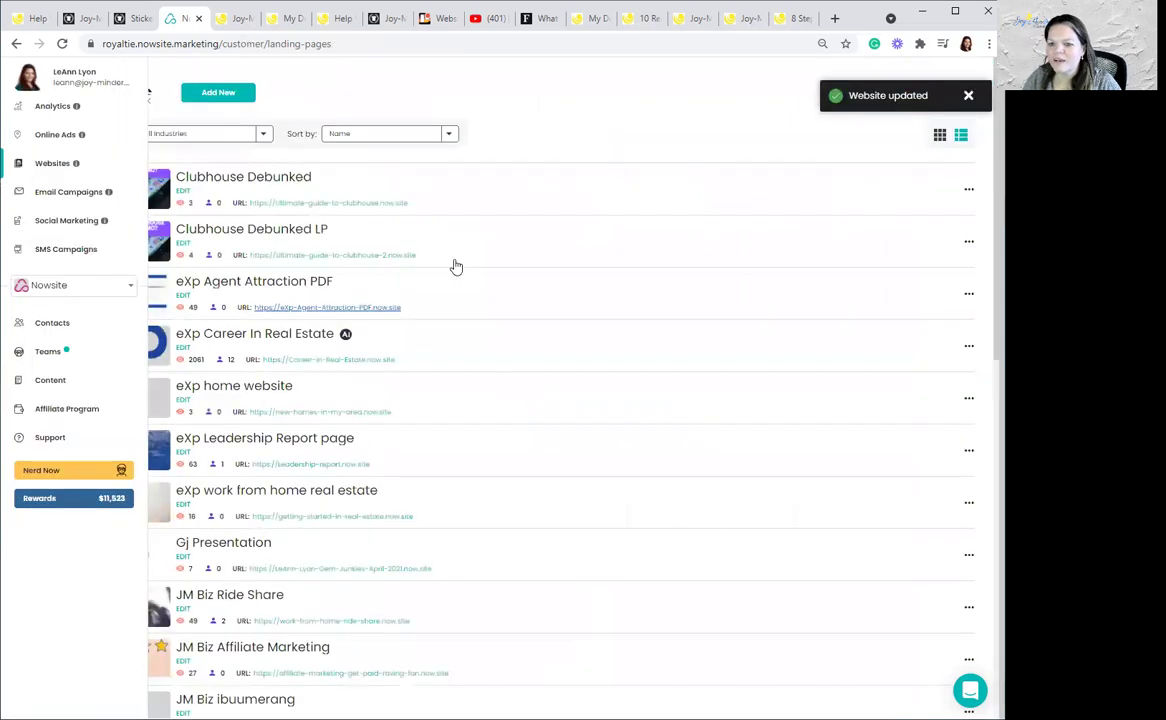
Step: Open the Blog Post Downloads page of the JM Funnel Joy-Minder Consulting website for editing
scroll(510, 403, "down", 10)
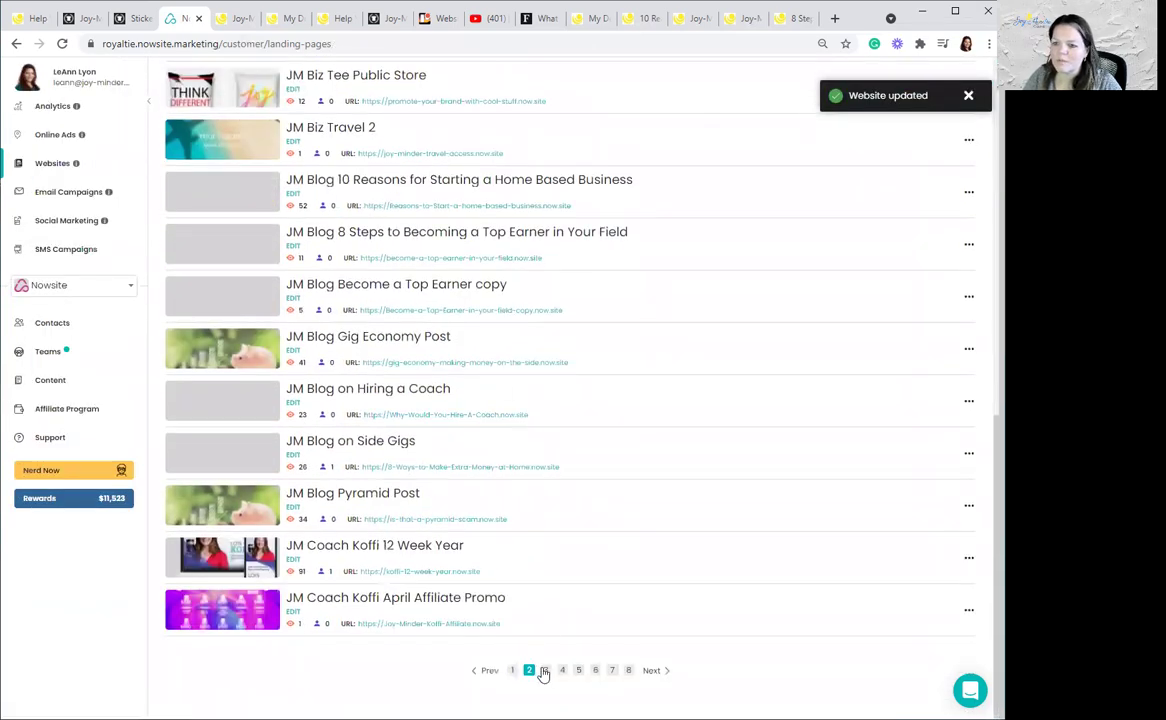
left_click(545, 670)
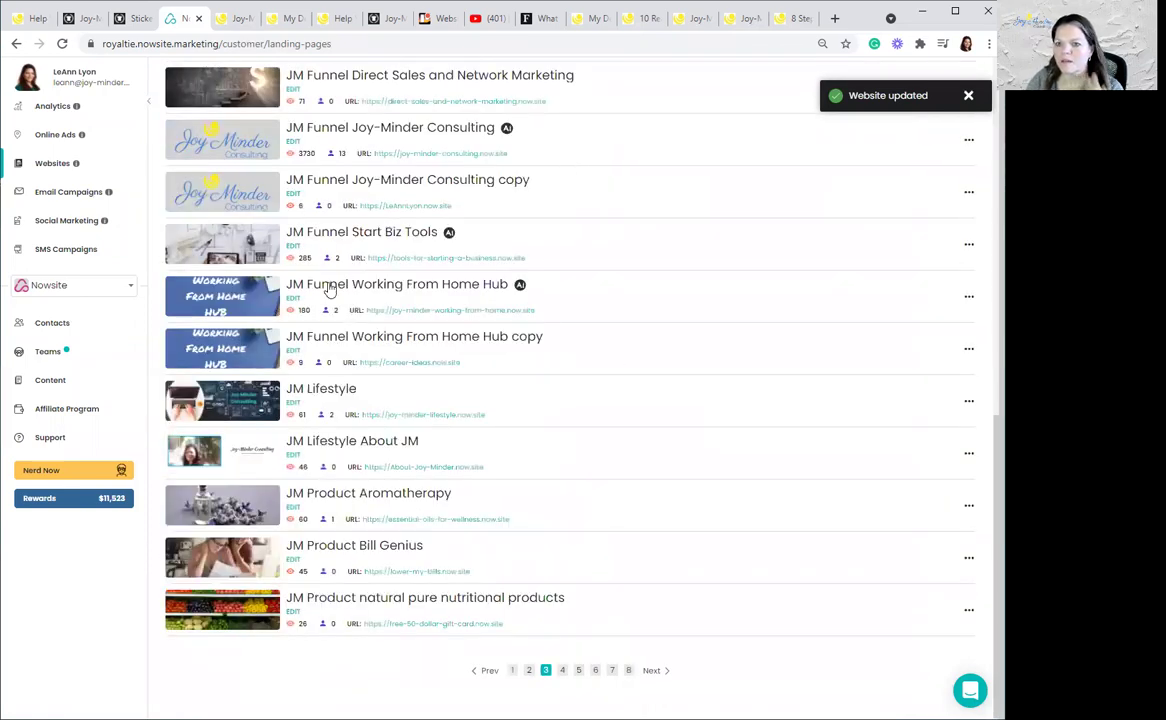
left_click(293, 142)
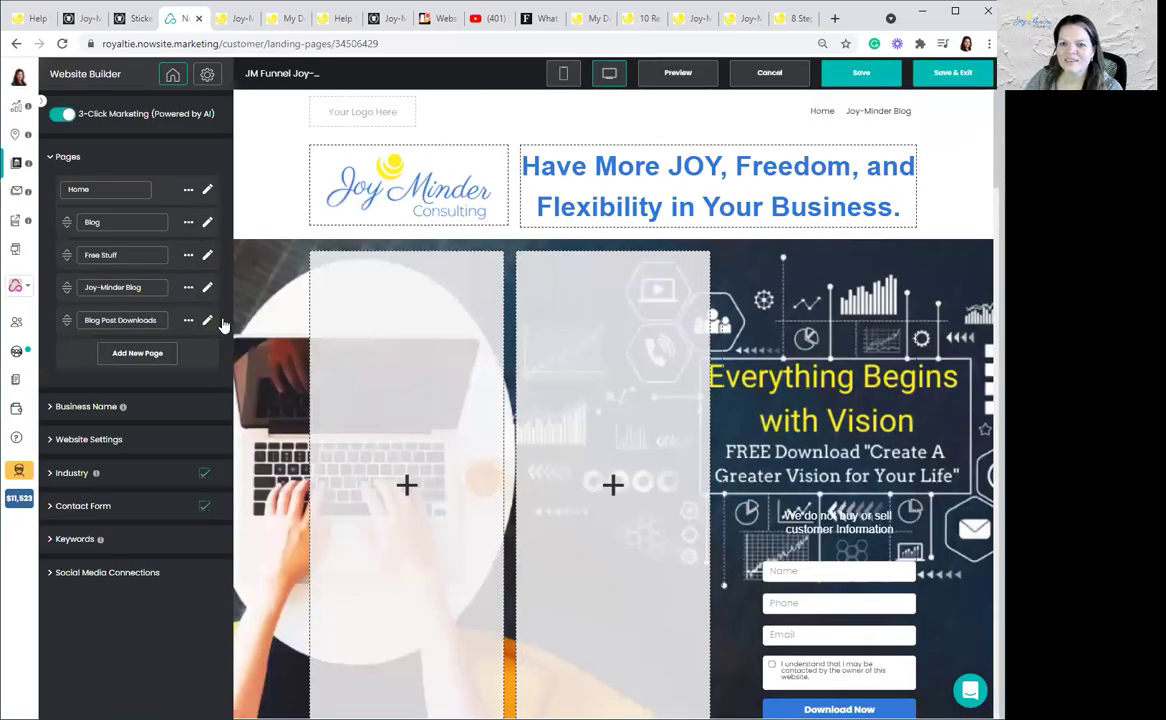
left_click(207, 321)
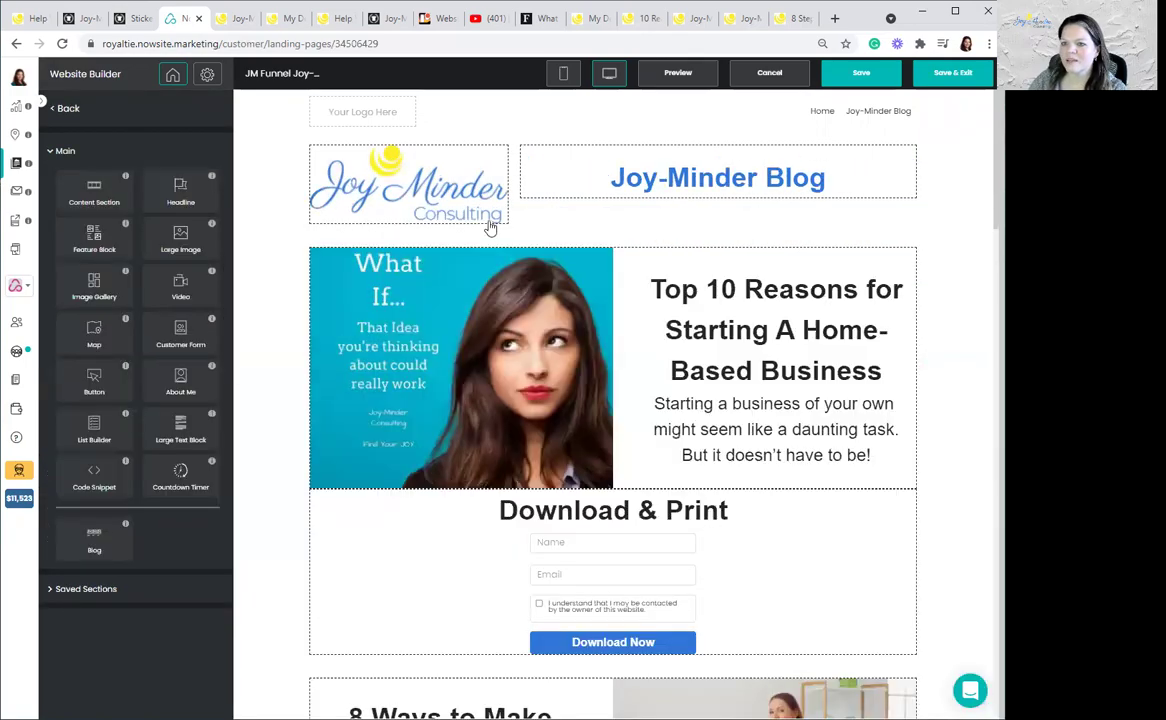
Step: Set the Section ID of the 8 Steps to Becoming a Top Earner section to topearner, and save and exit the website
scroll(488, 232, "down", 5)
scroll(654, 286, "down", 15)
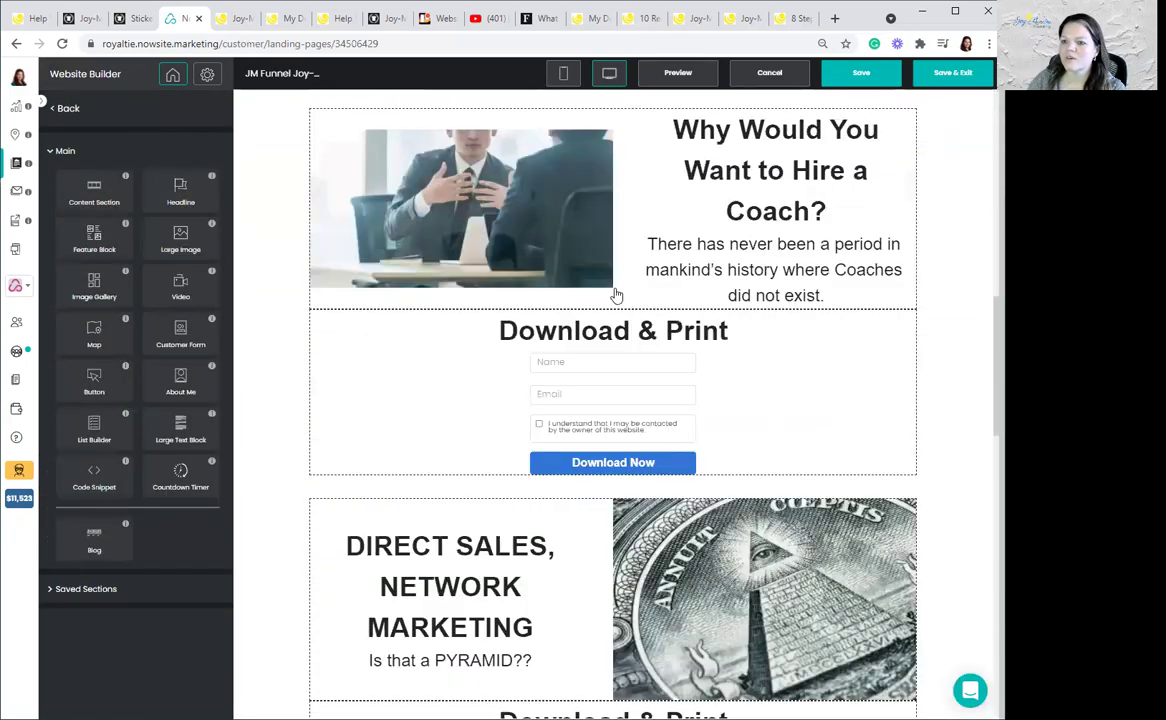
scroll(567, 263, "up", 2)
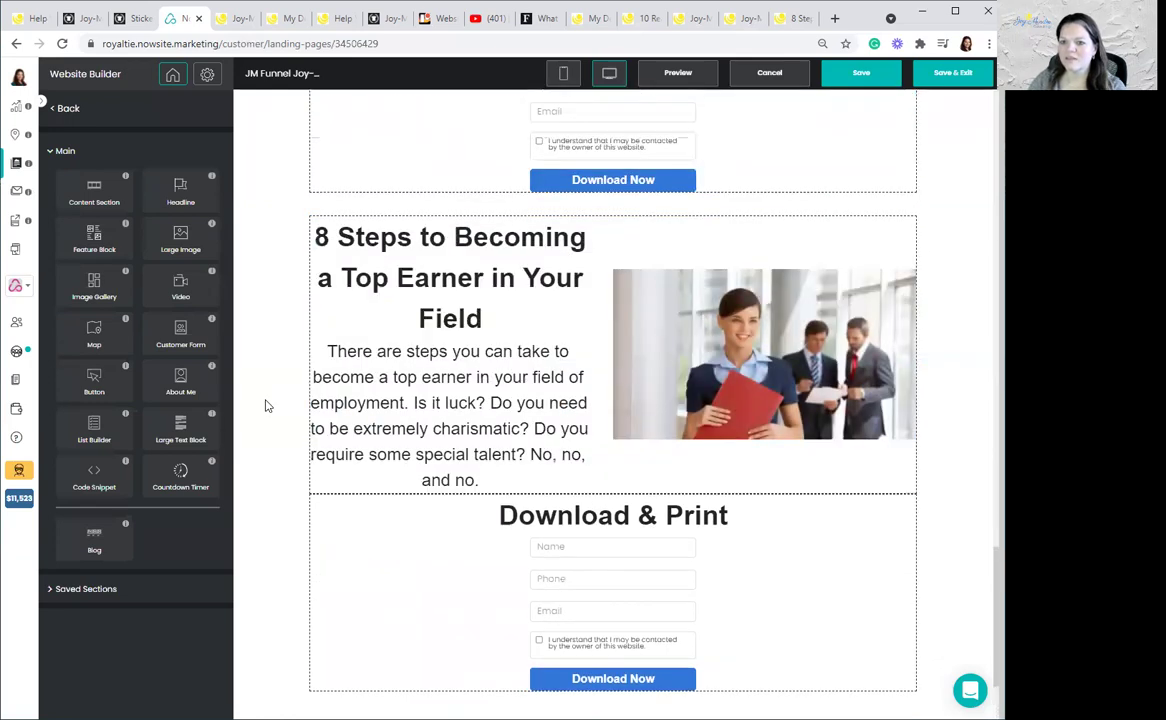
left_click(265, 405)
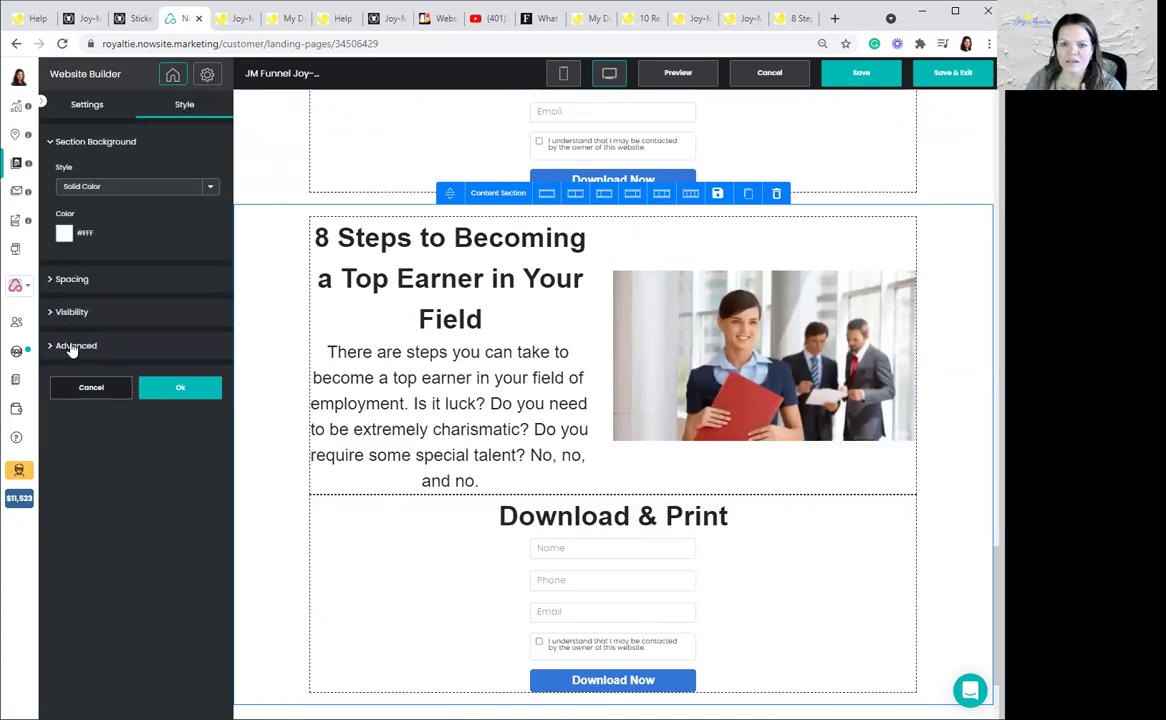
left_click(72, 346)
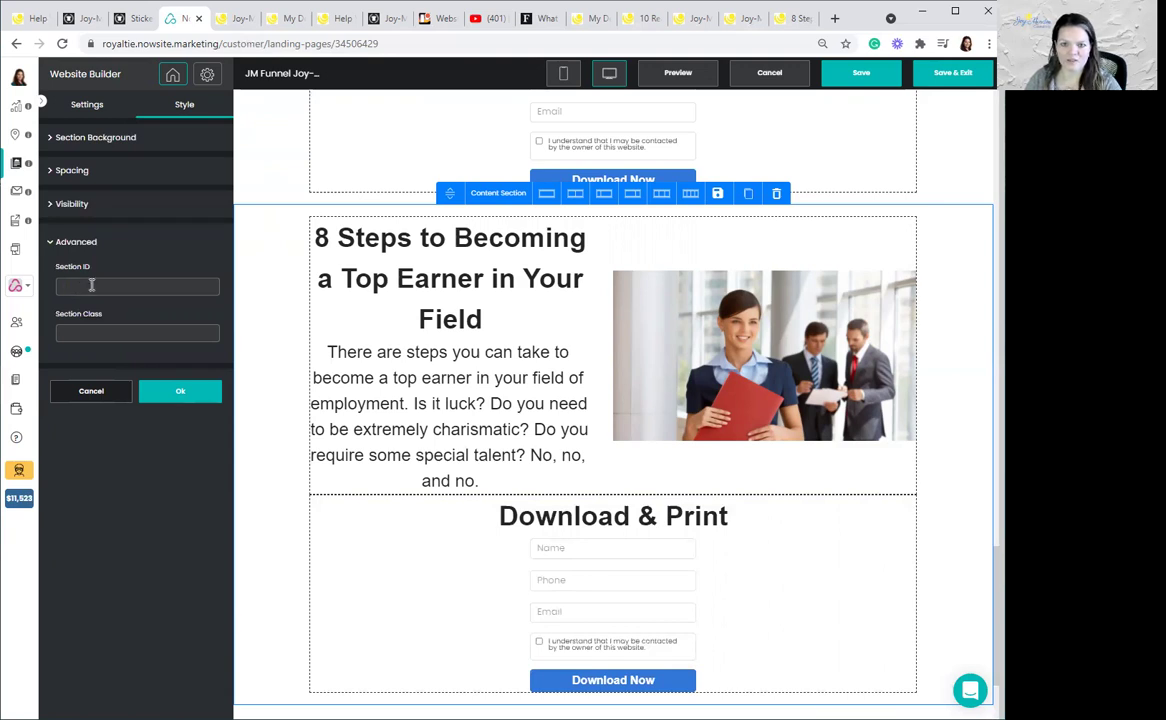
type("topearner")
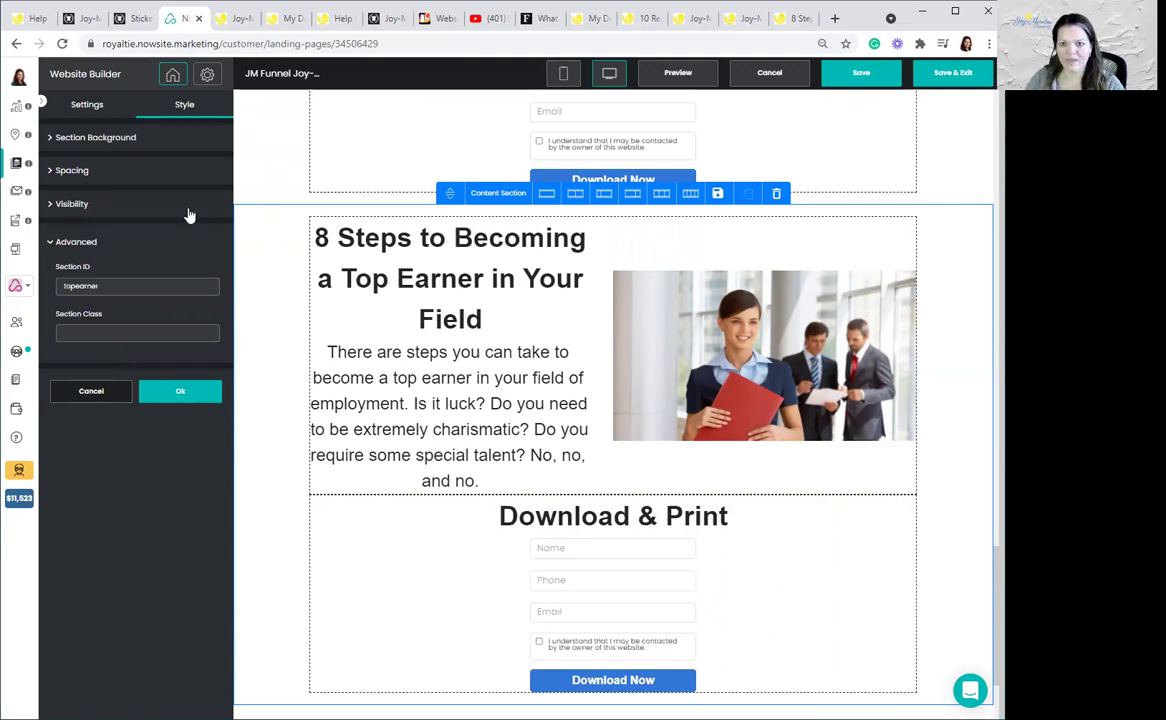
left_click(184, 402)
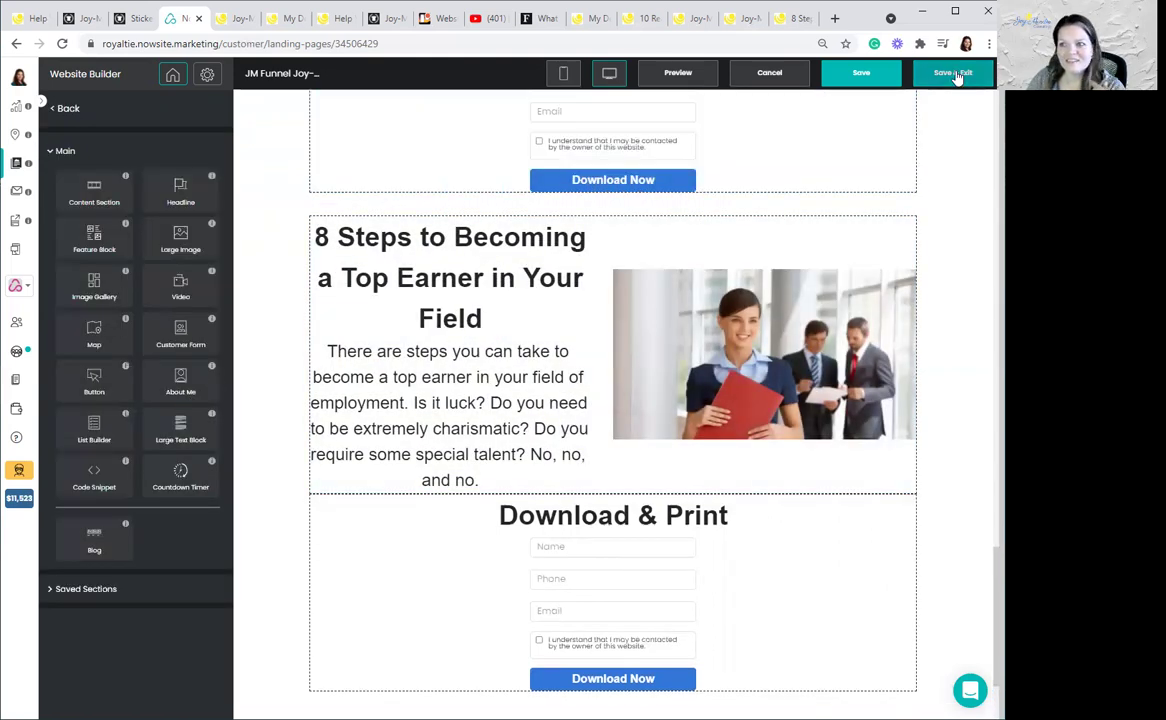
left_click(955, 74)
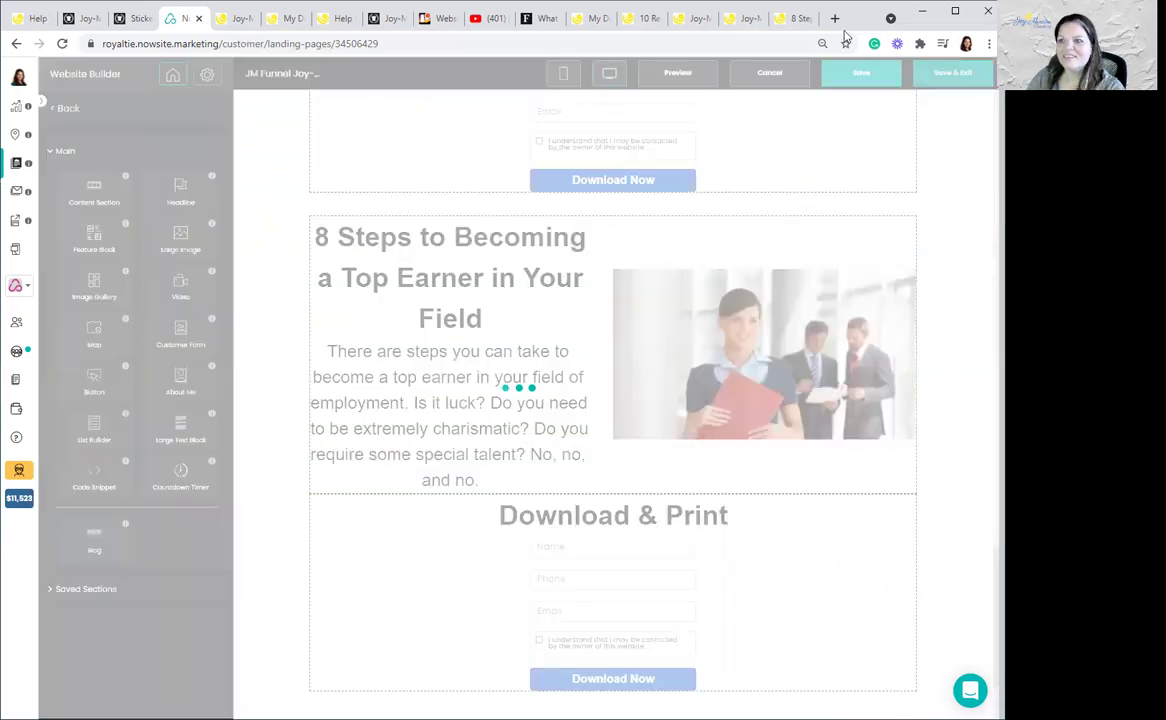
Step: Reload the live 8 Steps blog post, follow its Download and Print button, and examine the 8 Steps download form on the linked page
left_click(791, 27)
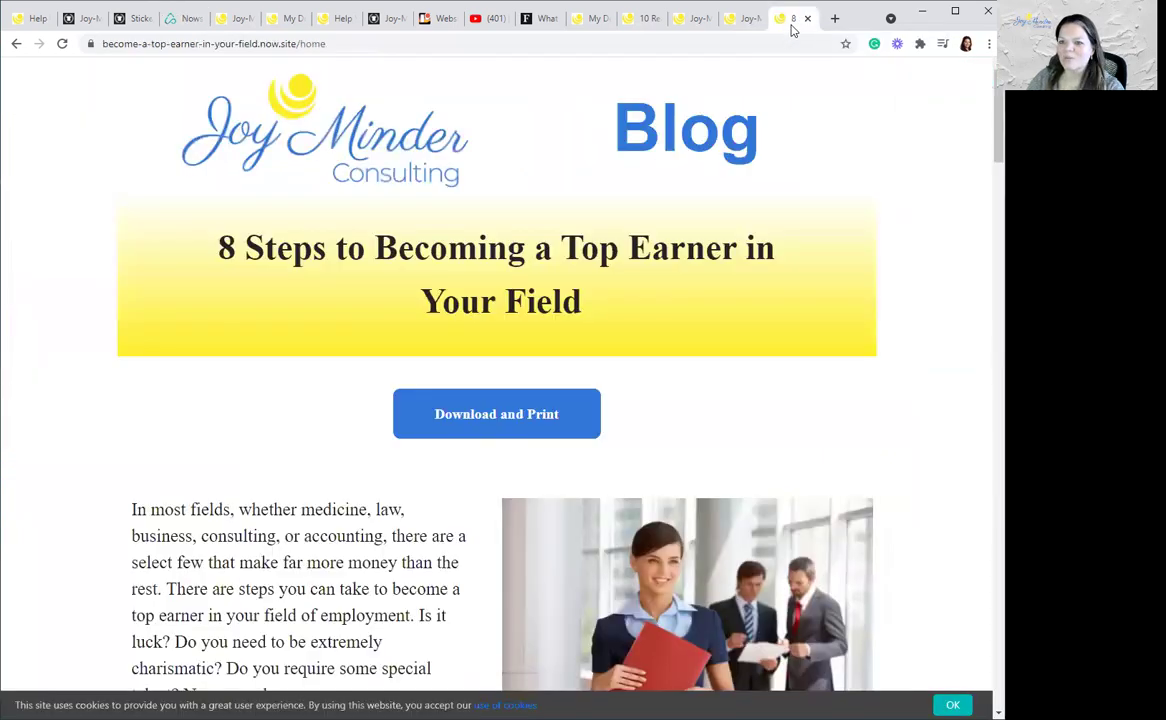
key("F5")
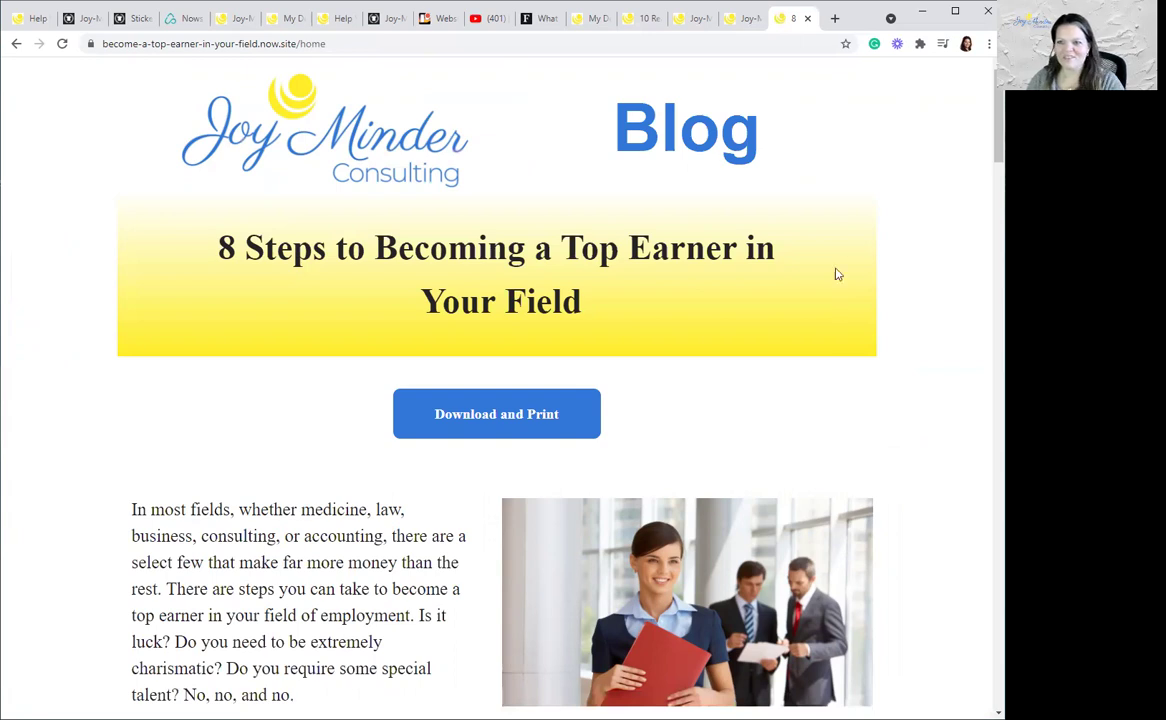
left_click(432, 417)
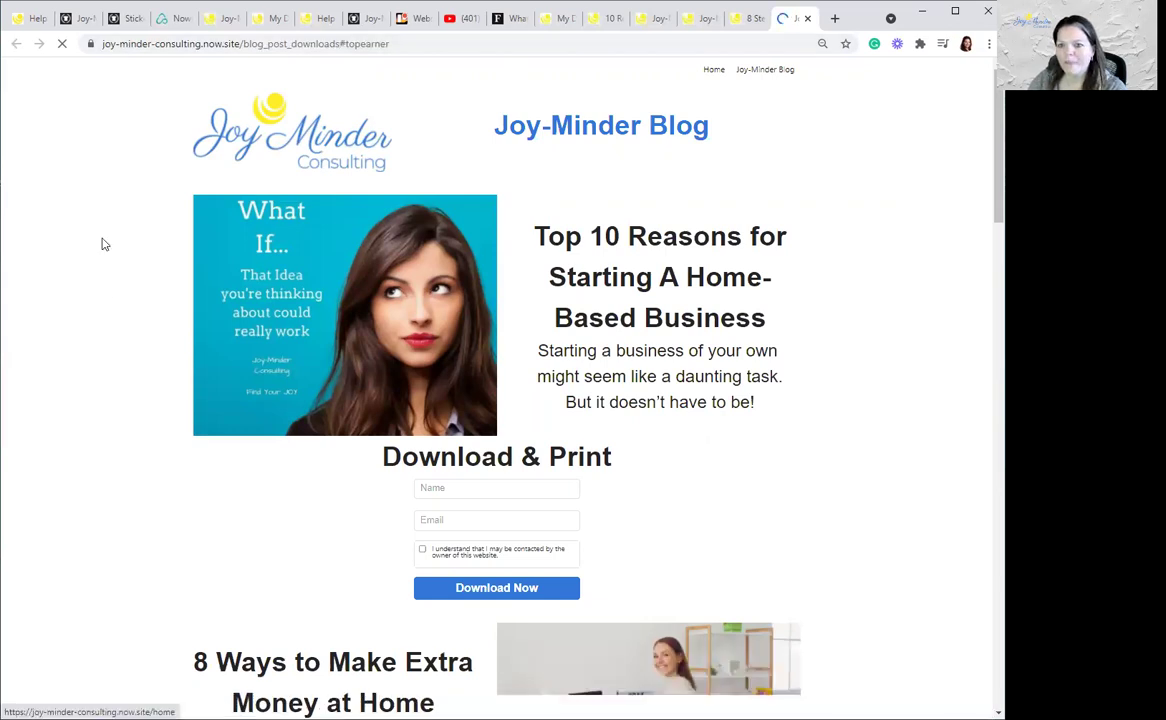
scroll(930, 214, "down", 7)
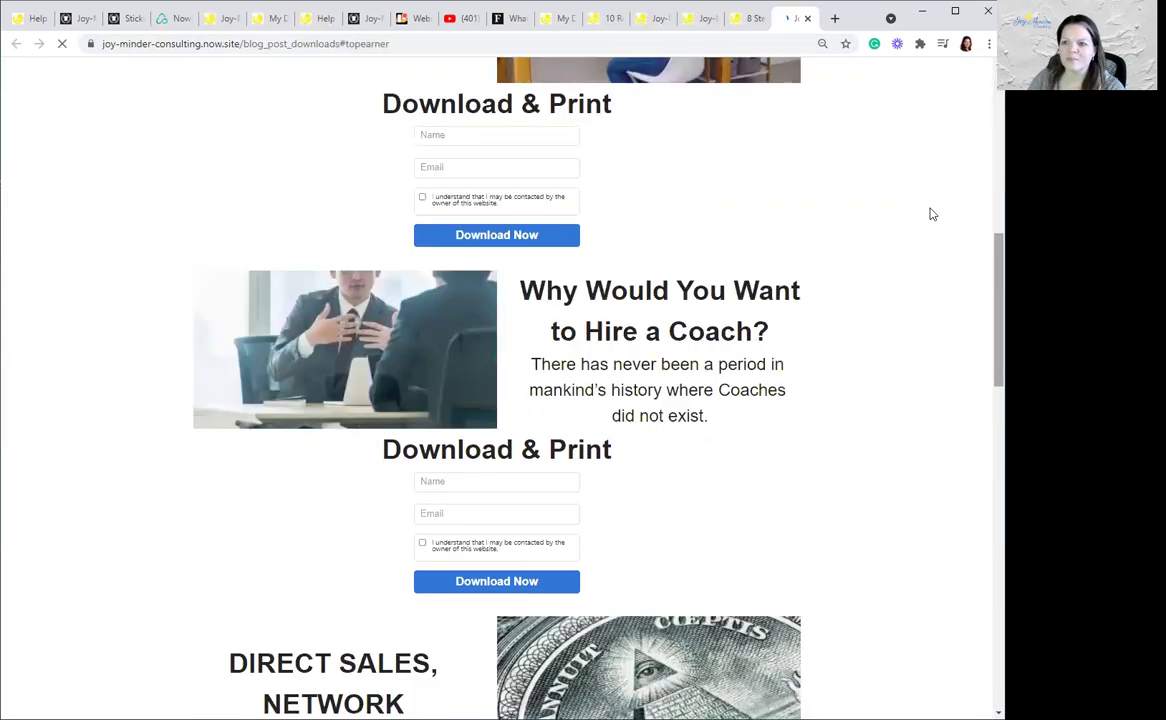
scroll(930, 214, "down", 10)
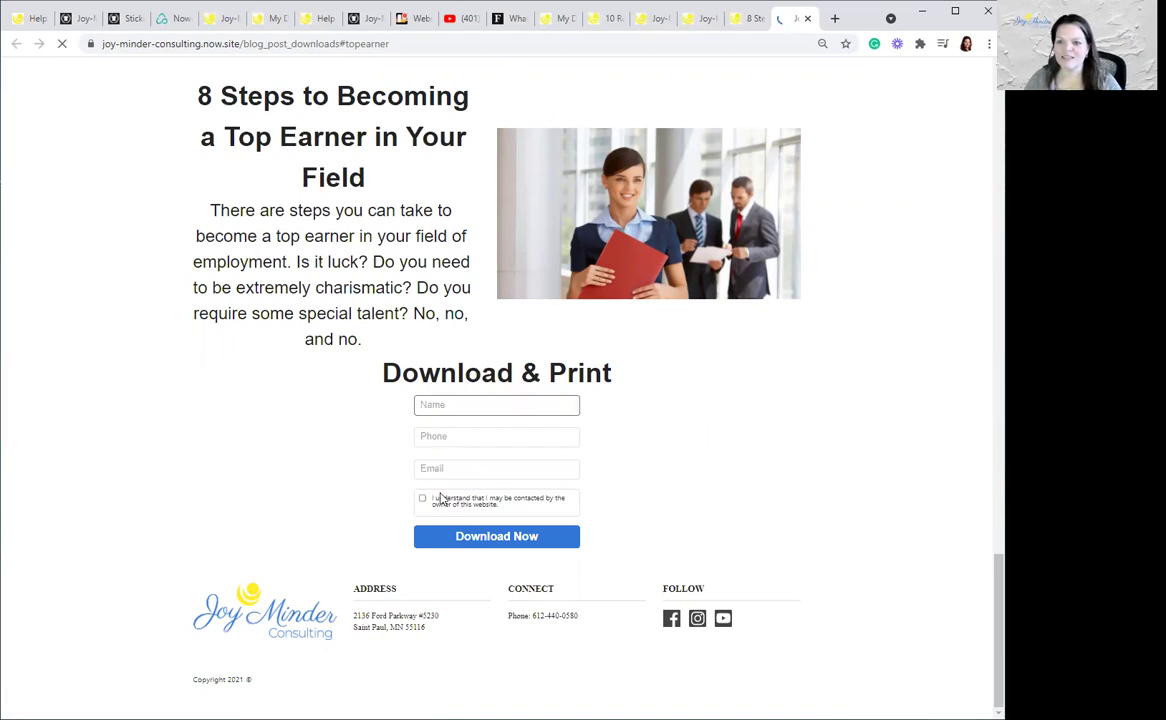
left_click(495, 540)
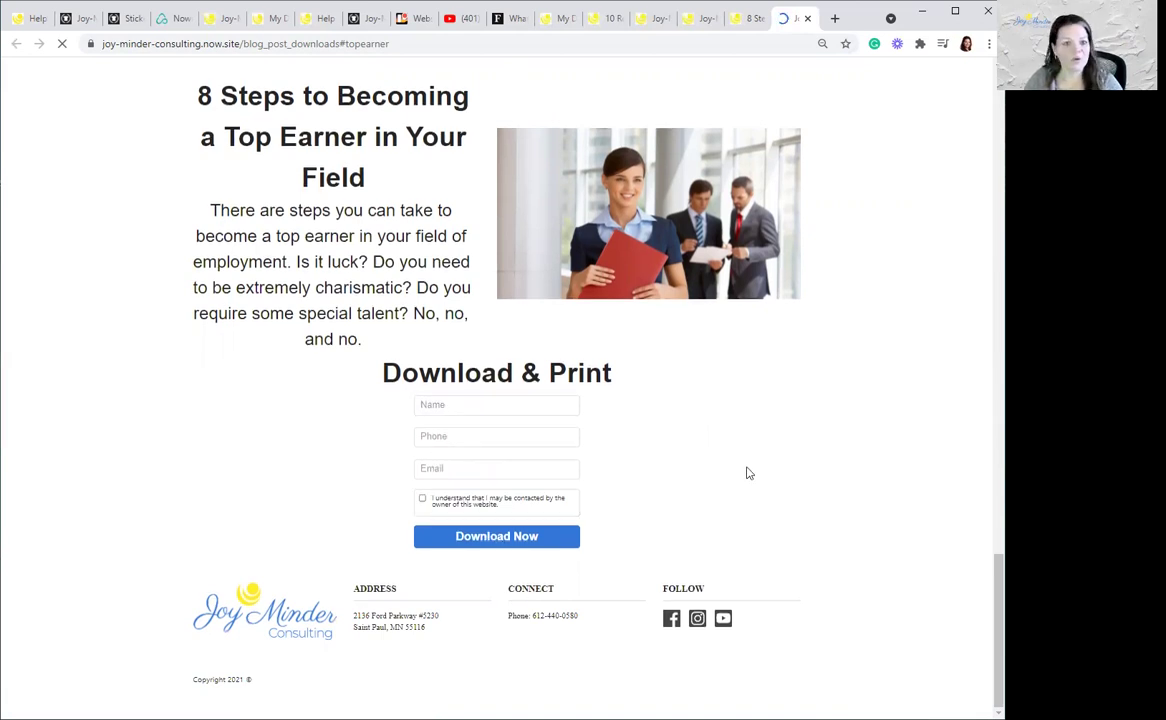